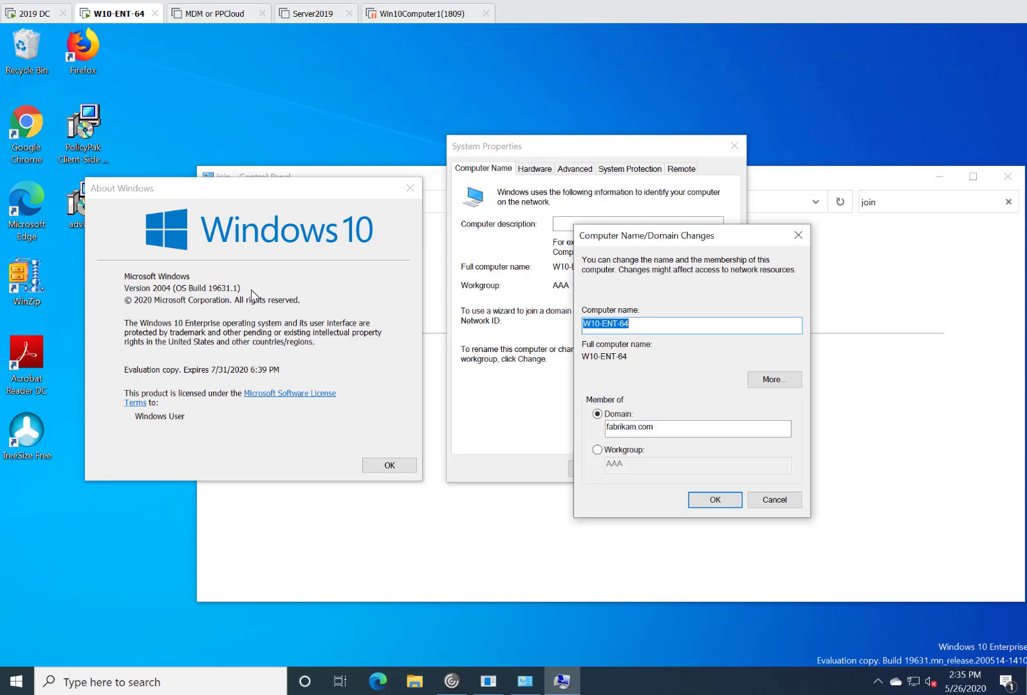
Step: Open Windows search to look for the Insider program settings
key(super)
Step: Search 'inside', review the Windows Insider Program page on the Fast ring, then close Settings
text(inside)
click(251, 290)
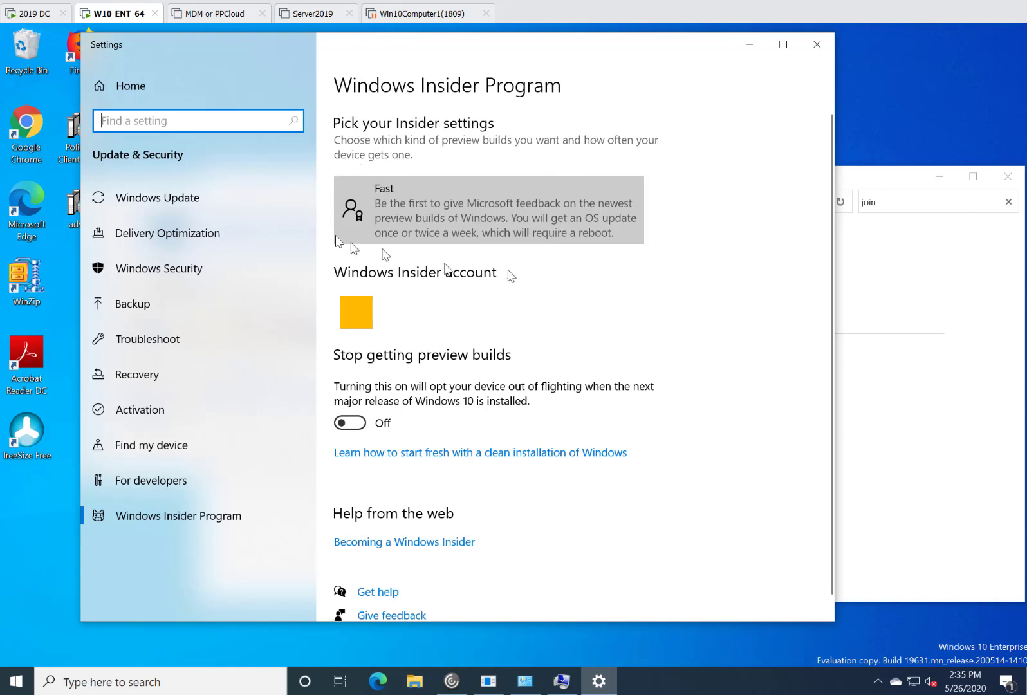
click(815, 45)
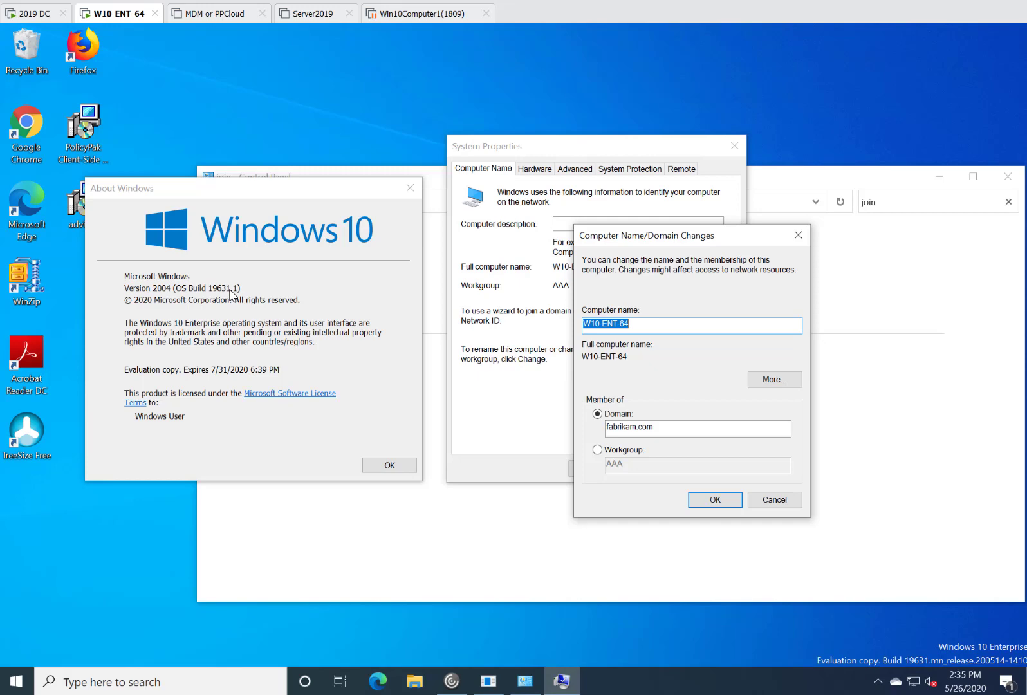
Step: Search c:\demo to open DEMOS1, then enter the MSIX Packages and VHDs for AppAttach folder
click(18, 680)
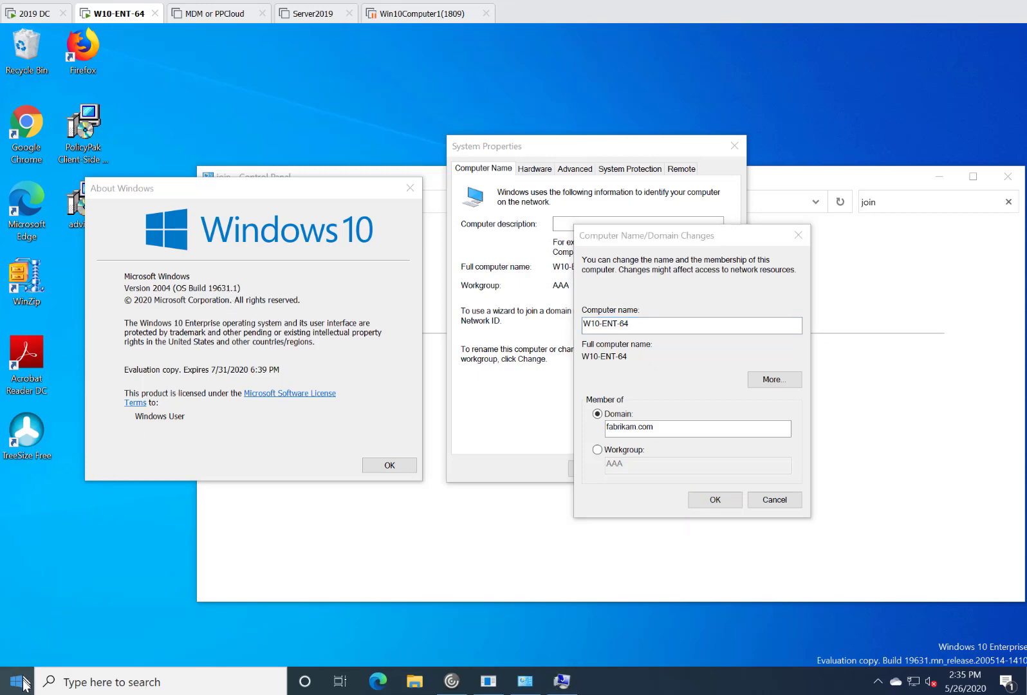
text(c:\demo)
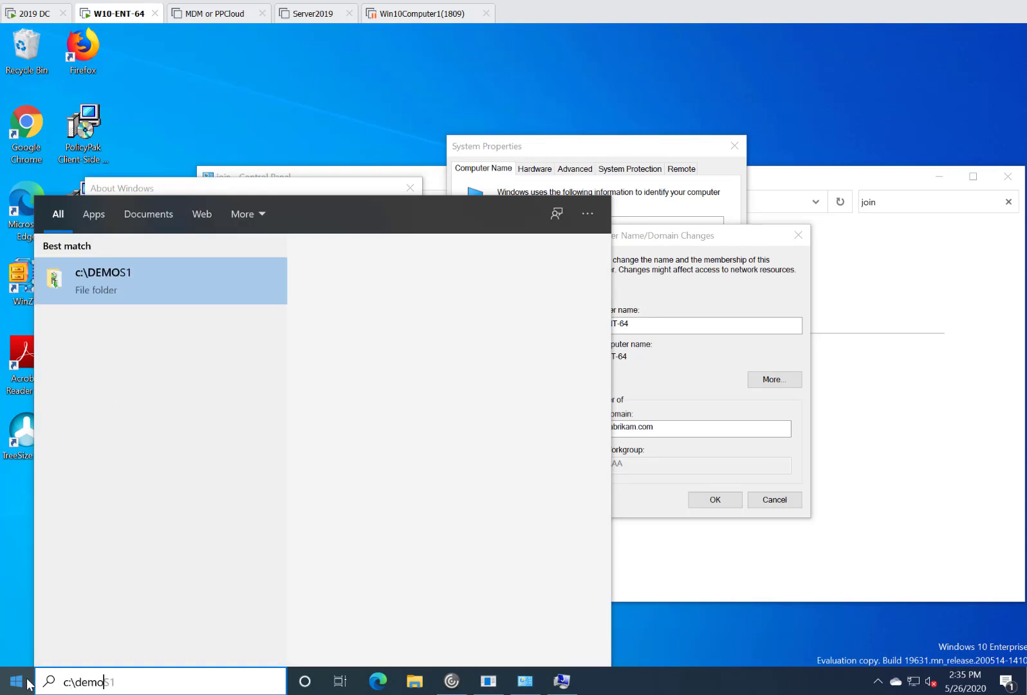
key(Return)
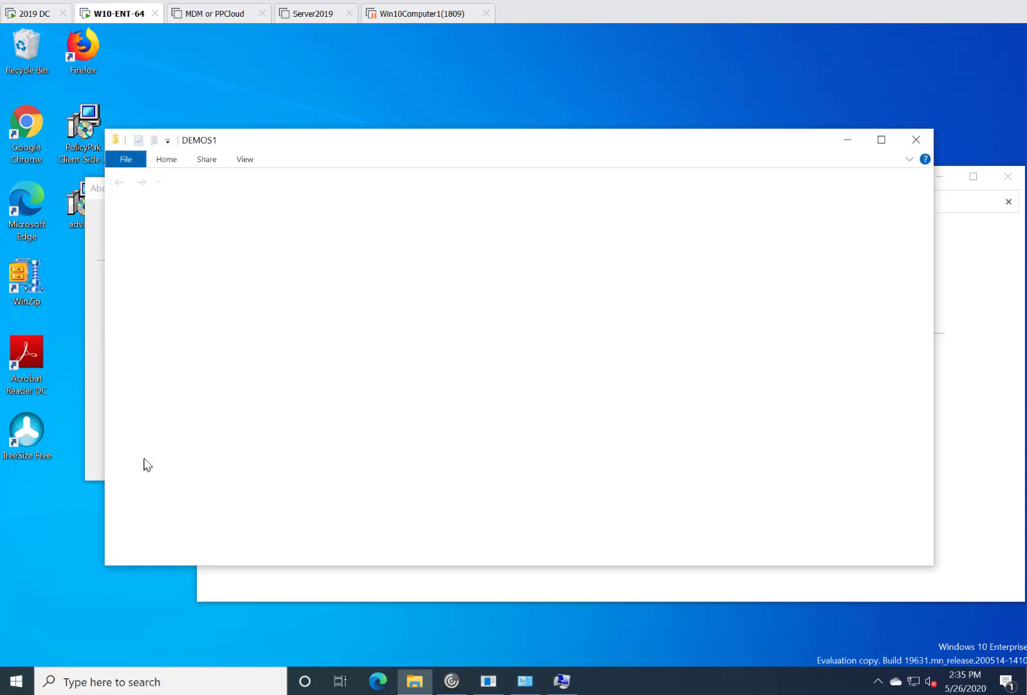
click(319, 296)
double_click(319, 296)
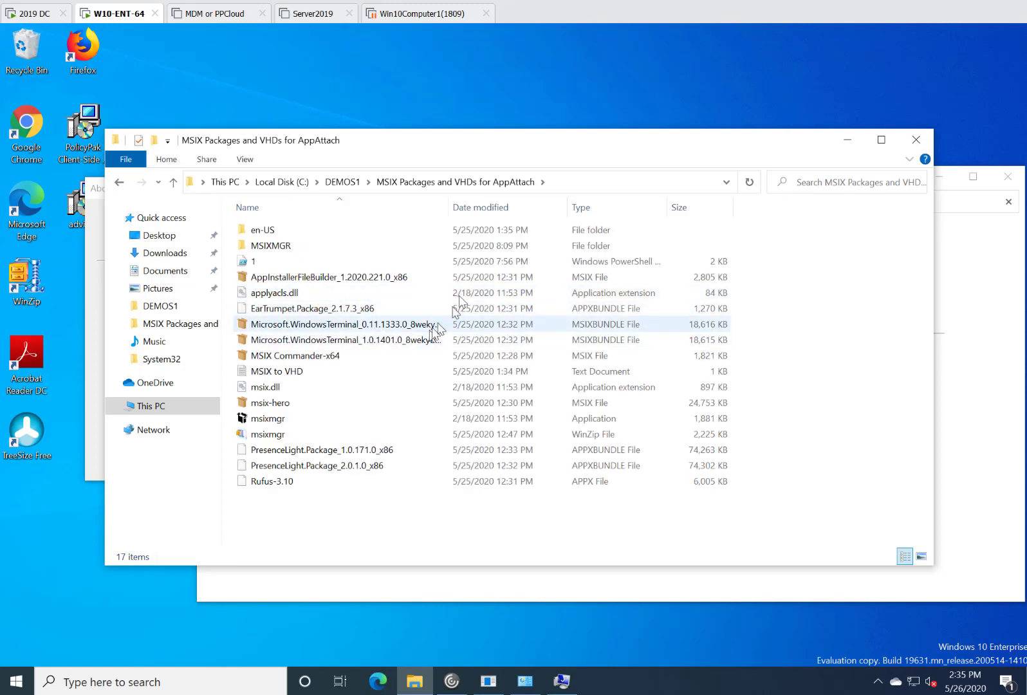
Step: Widen the Name column, check the package sizes, and select the MSIX Commander-x64 package
drag(451, 210, 535, 210)
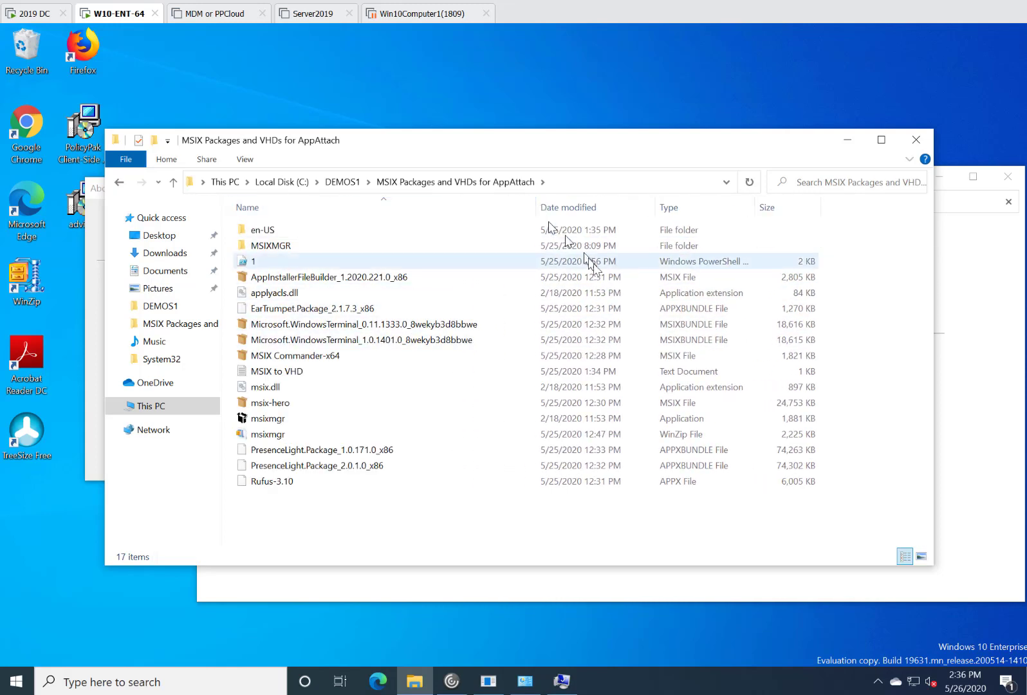
click(678, 277)
click(675, 308)
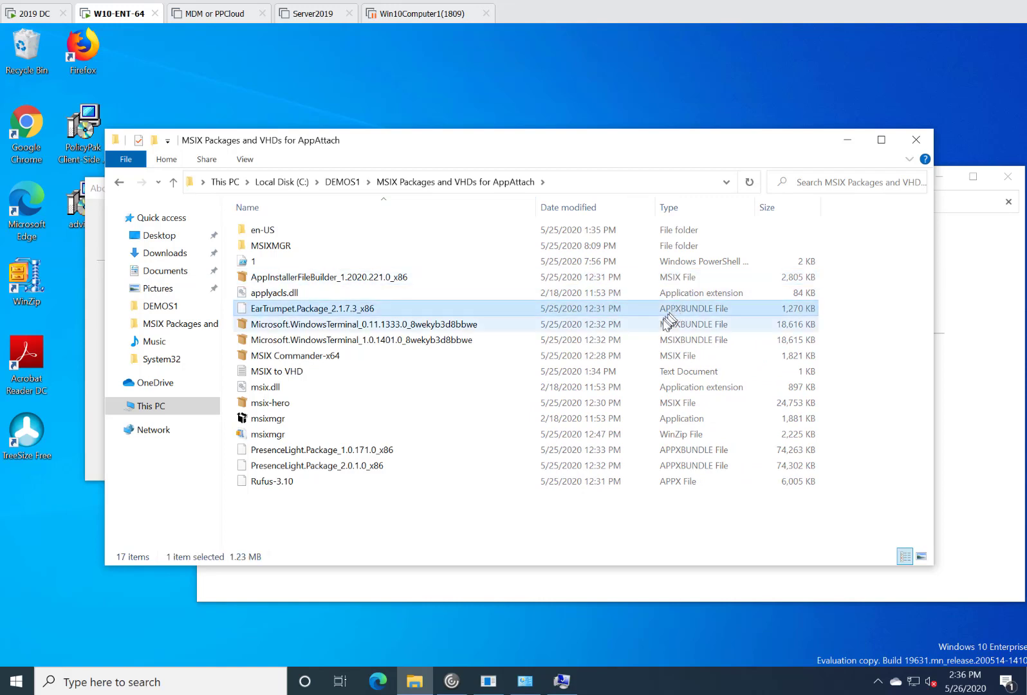
click(656, 325)
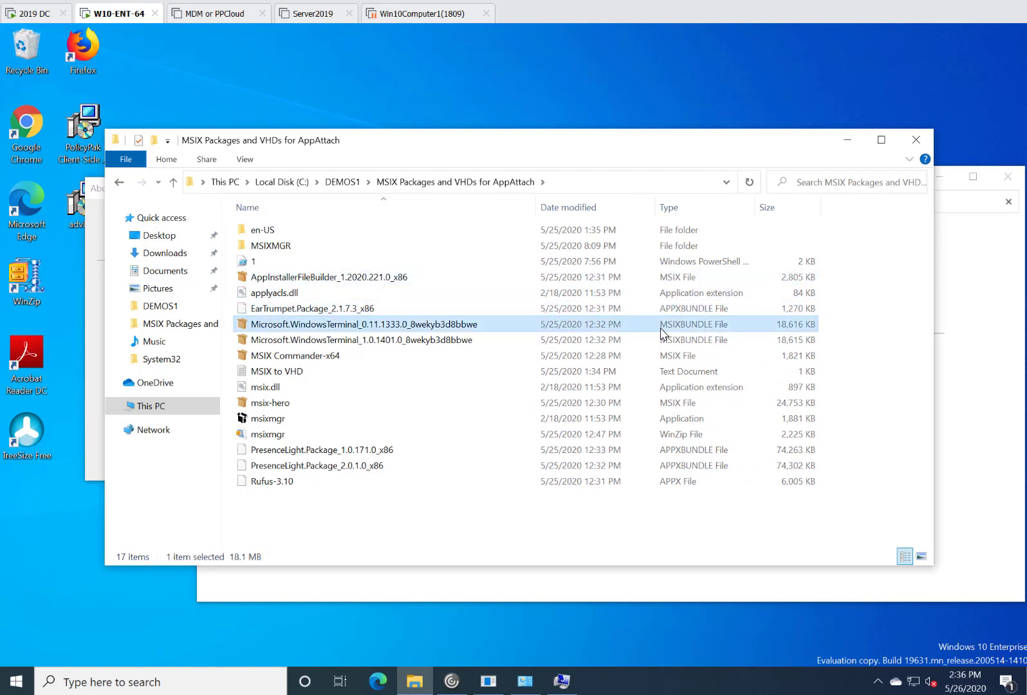
click(664, 467)
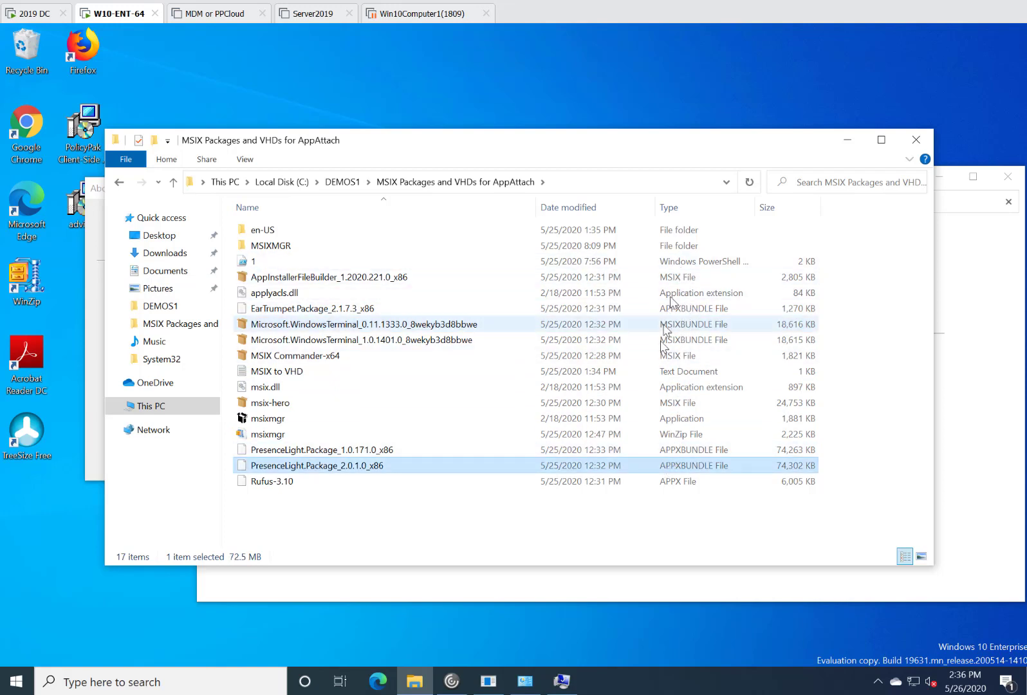
click(657, 481)
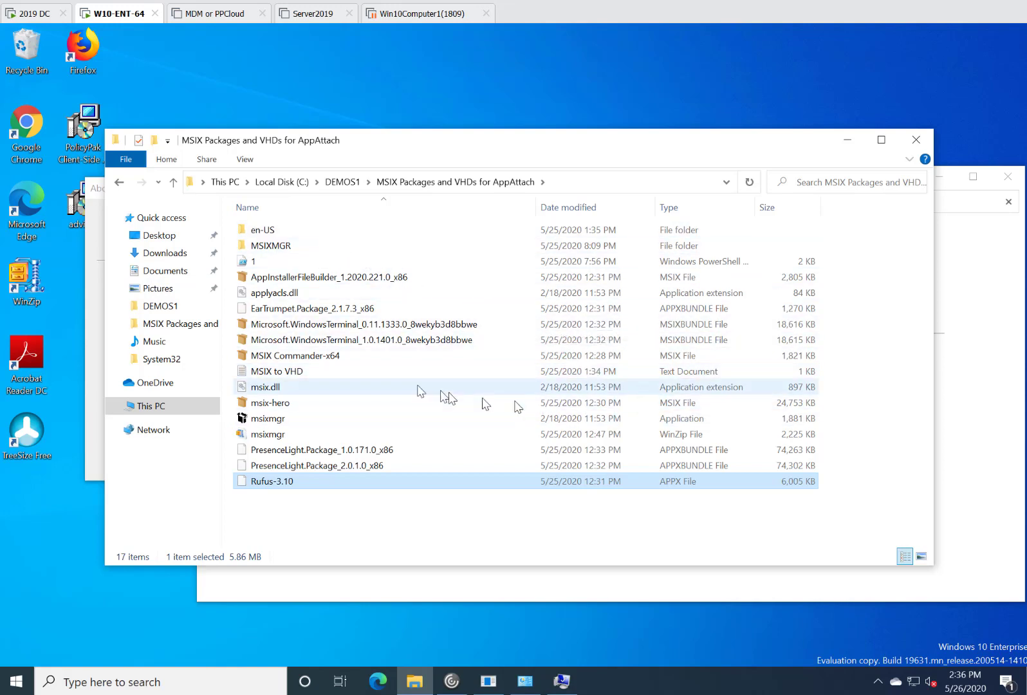
click(318, 358)
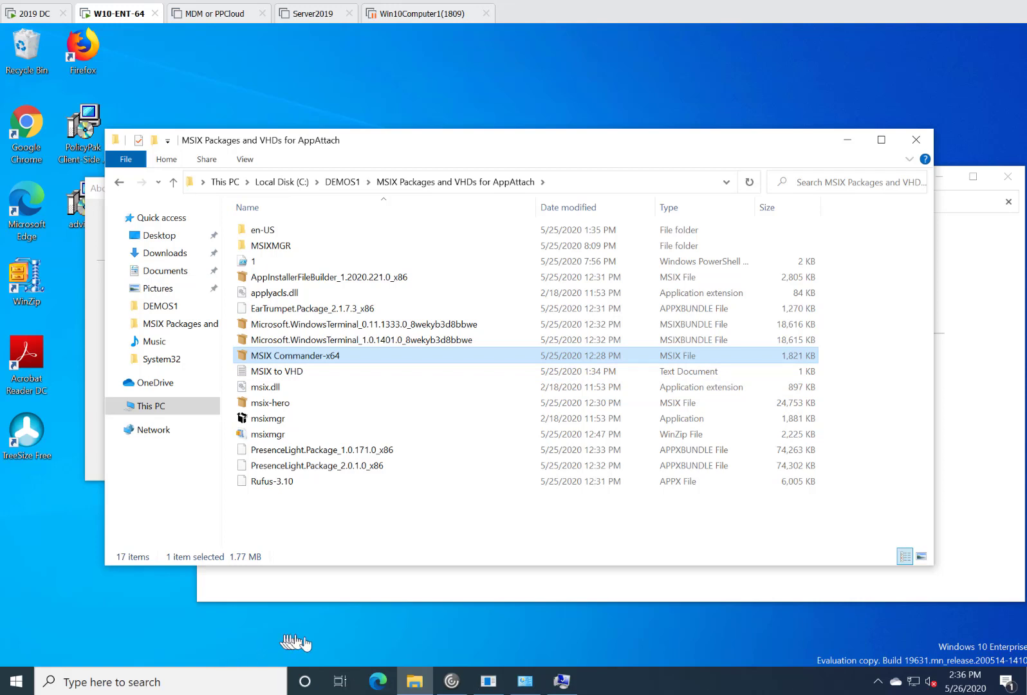
Step: Launch Edge maximized, go to the winget-pkgs manifests on GitHub, and search the repository for MSIX
key(Return)
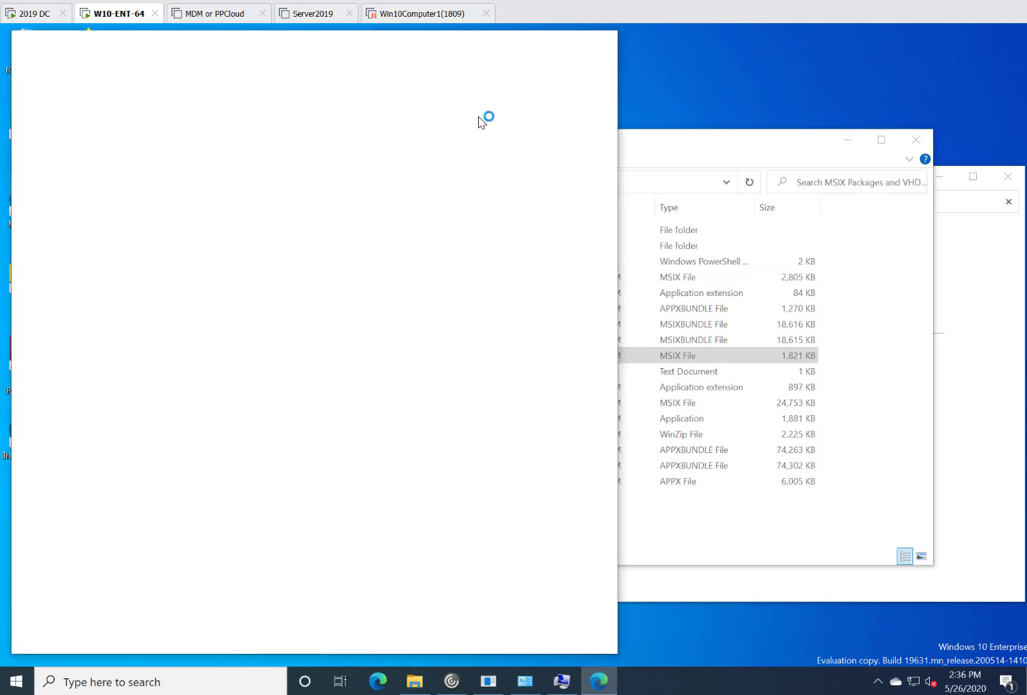
click(567, 42)
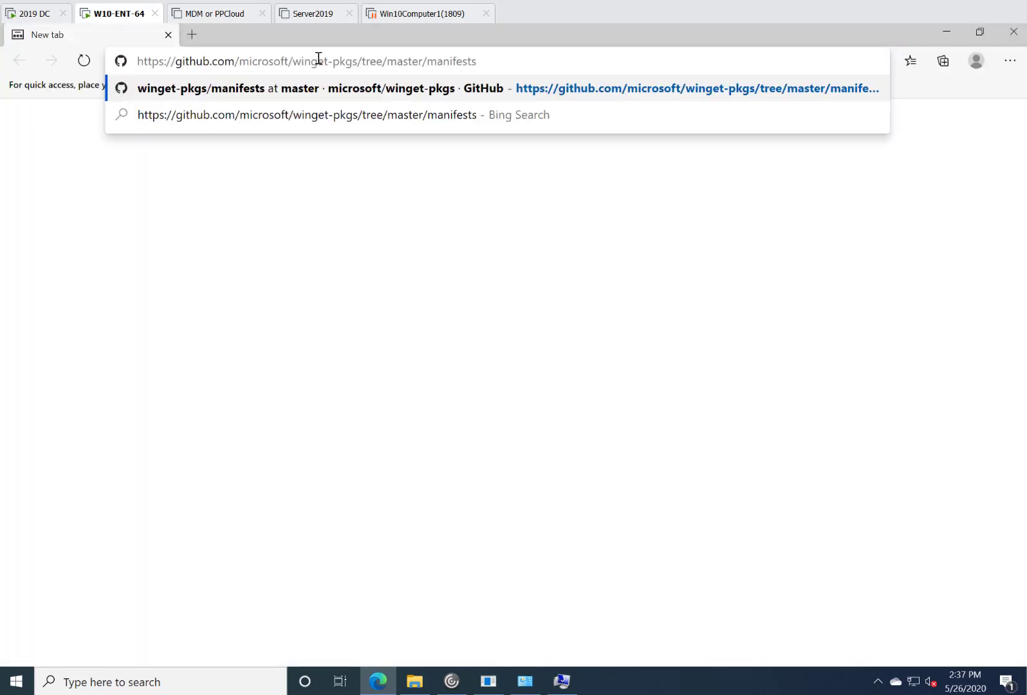
key(Return)
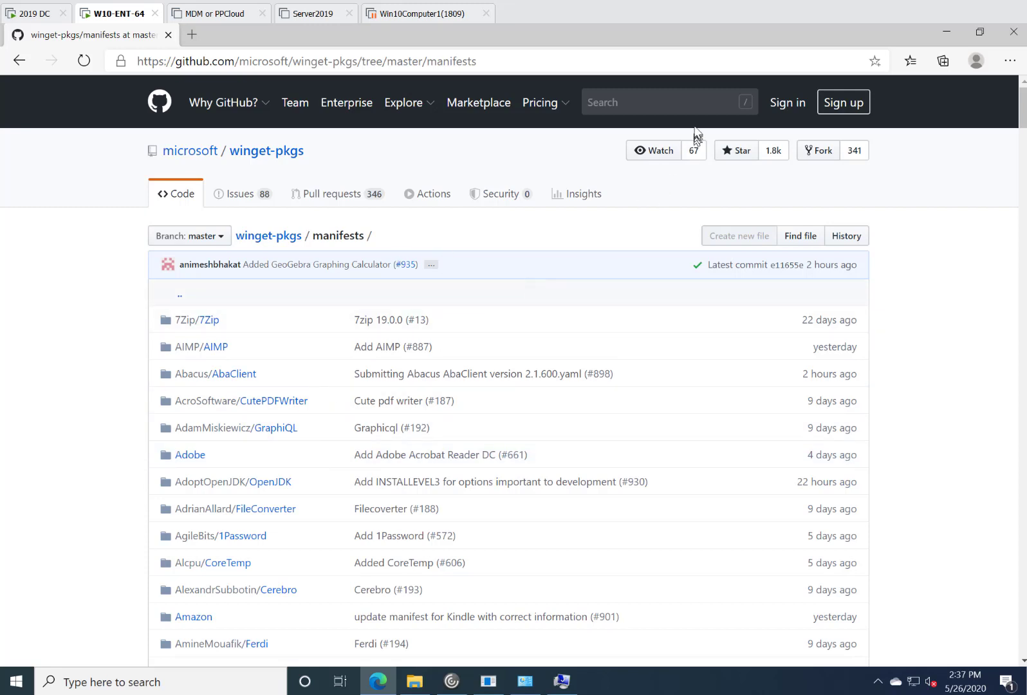
click(681, 102)
text(MSIX)
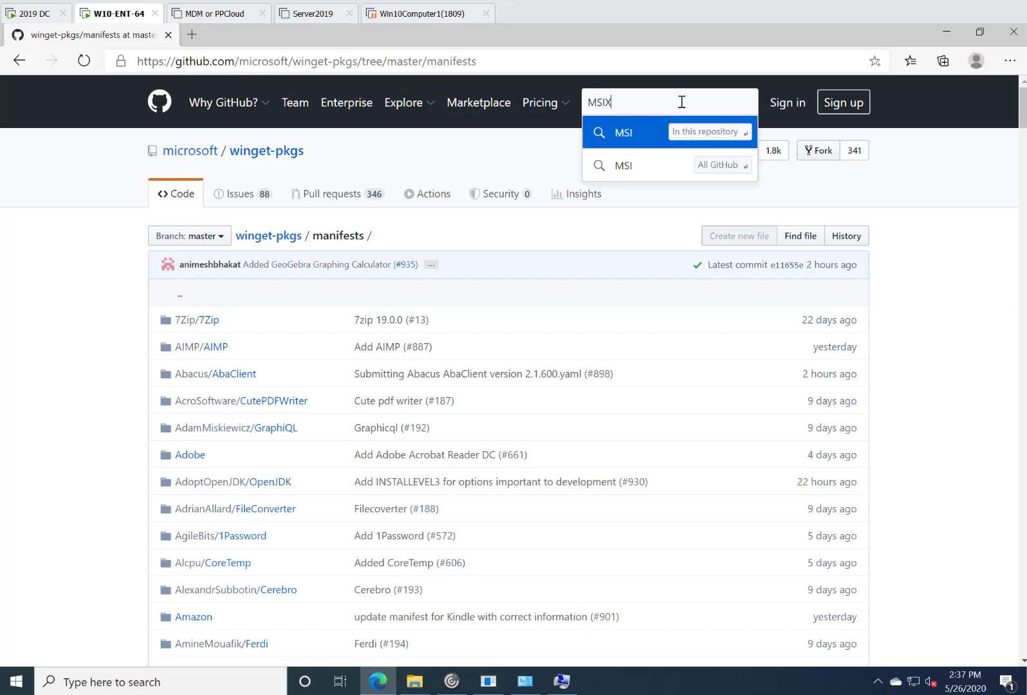
key(Return)
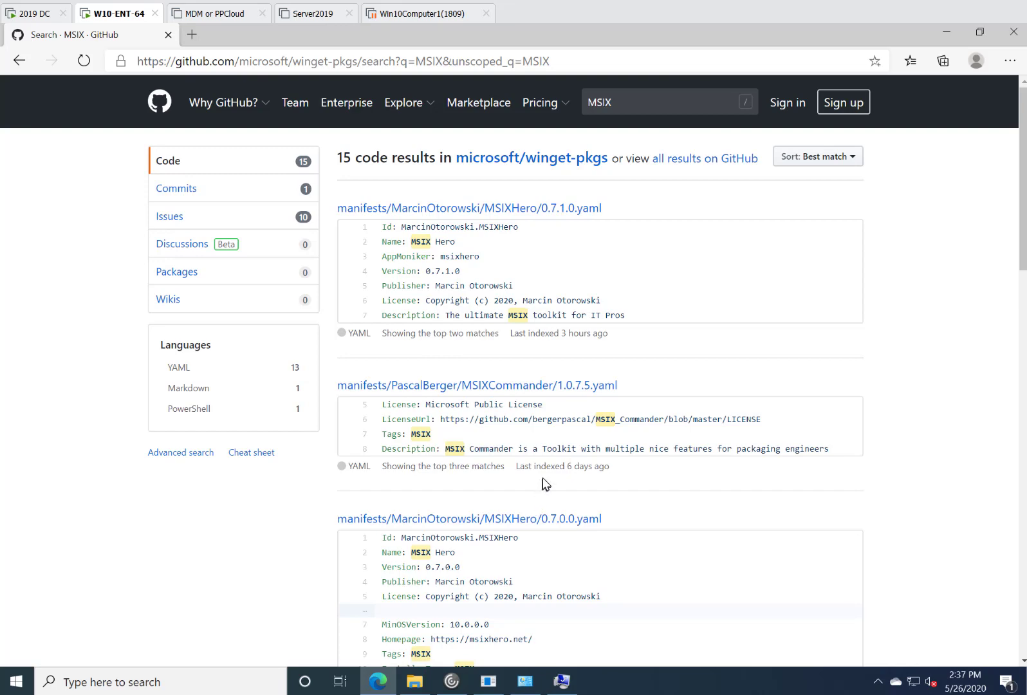
Step: Open the MSIXCommander 1.0.7.5 manifest and select its installer download Url on line 12
scroll(550, 482, down, 3)
scroll(551, 471, down, 2)
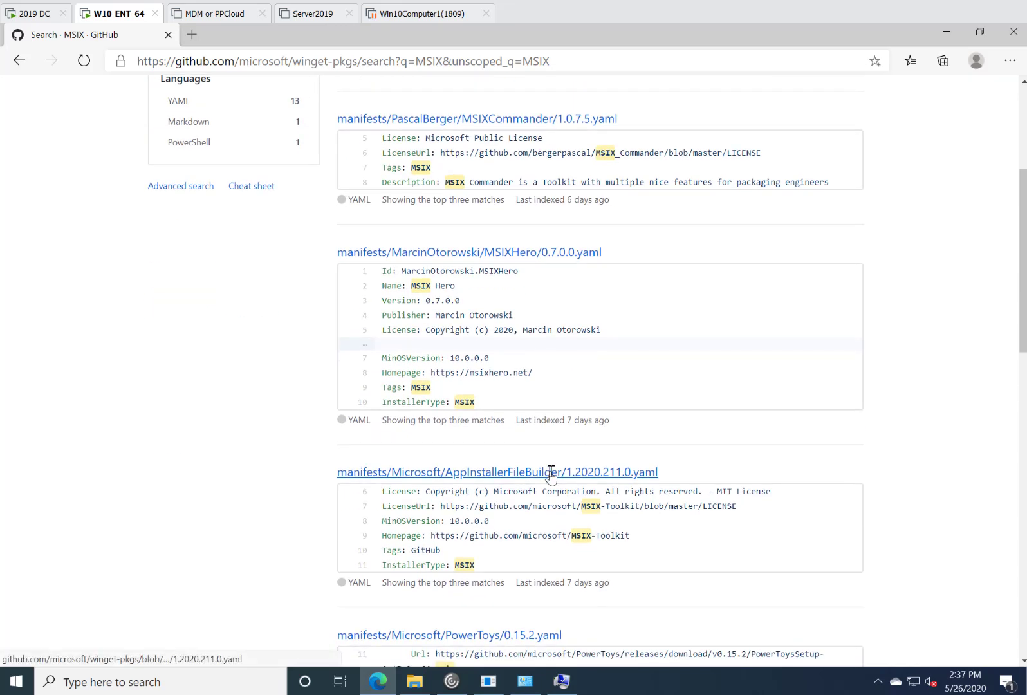
scroll(551, 471, down, 3)
scroll(552, 476, up, 5)
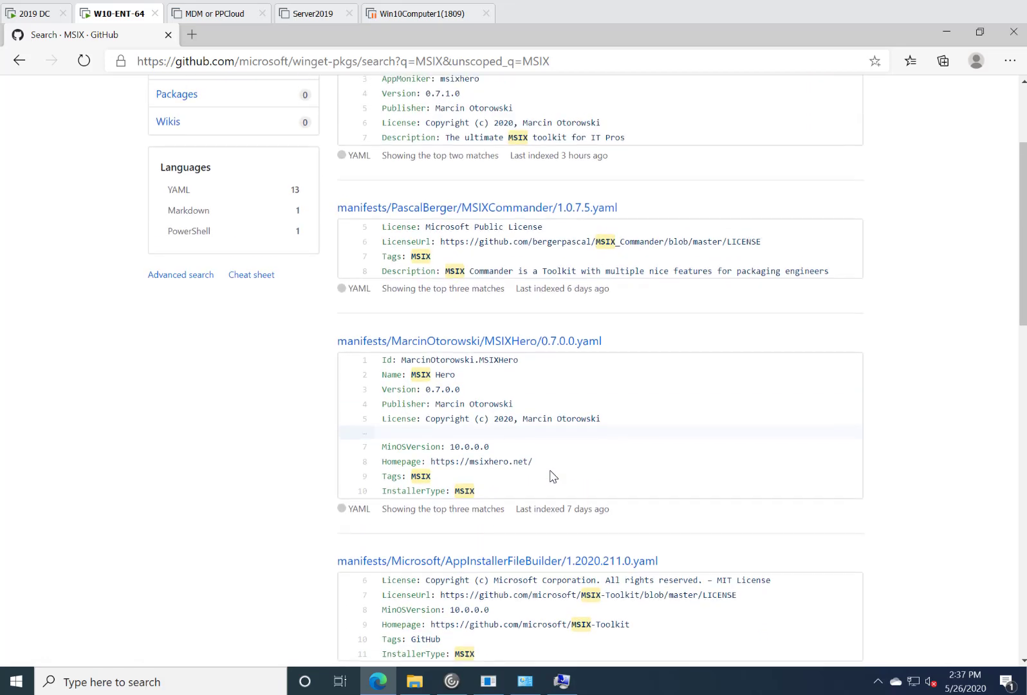
click(487, 209)
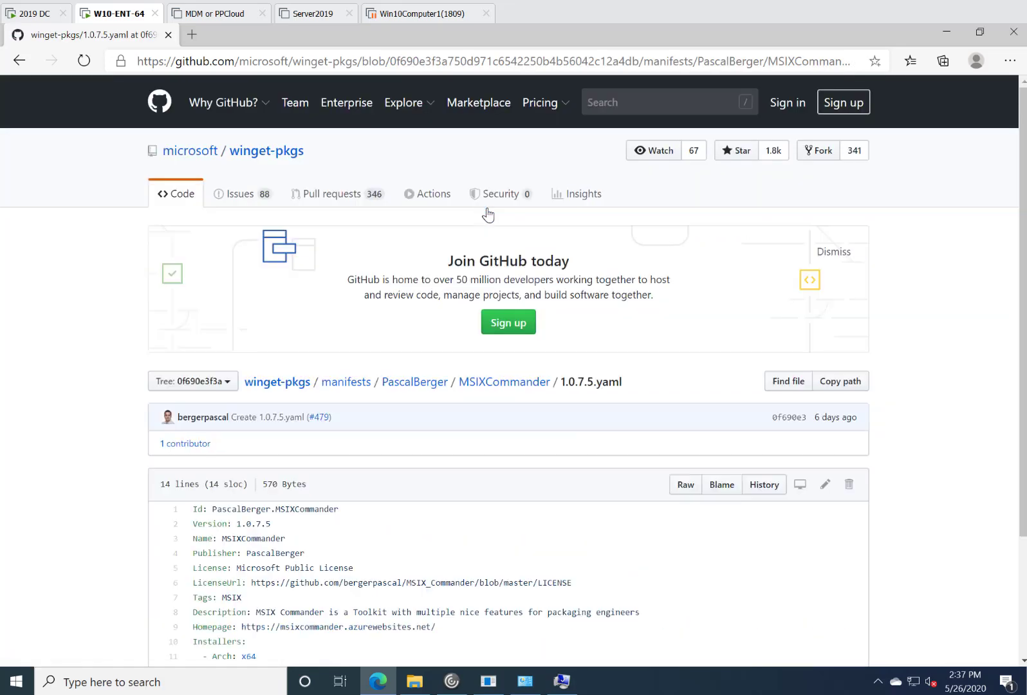
scroll(474, 276, down, 3)
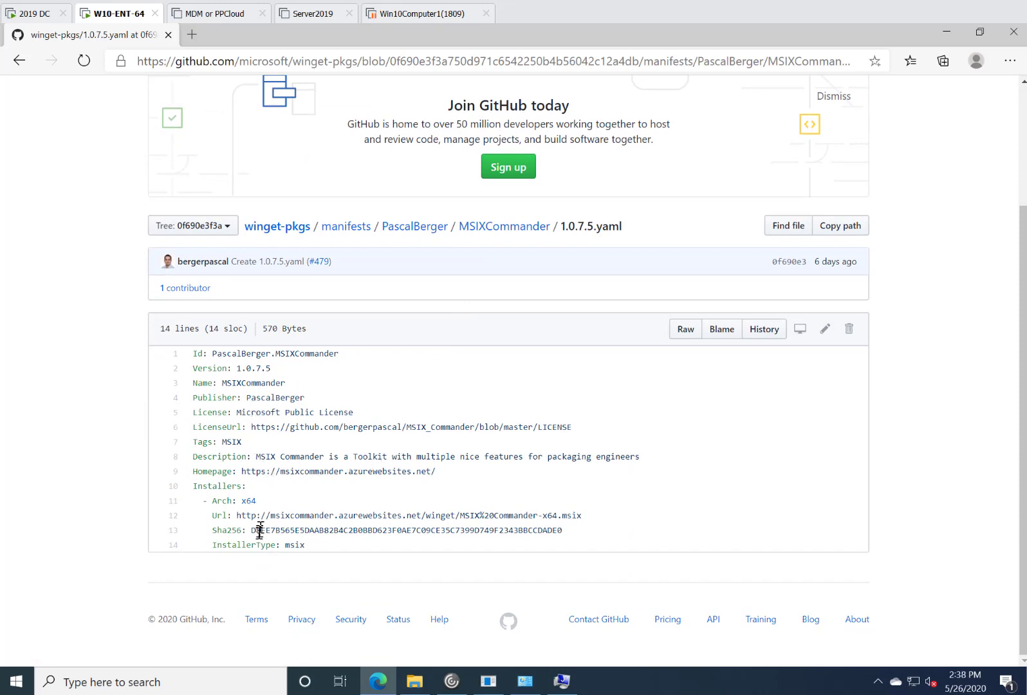
drag(303, 546, 256, 531)
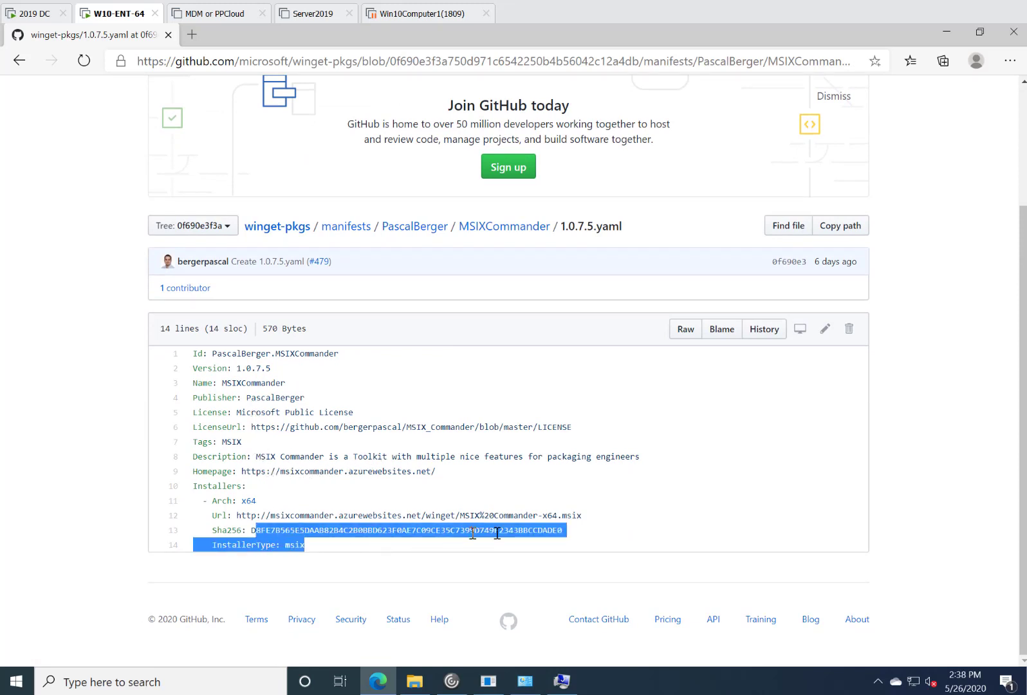
drag(599, 518, 238, 524)
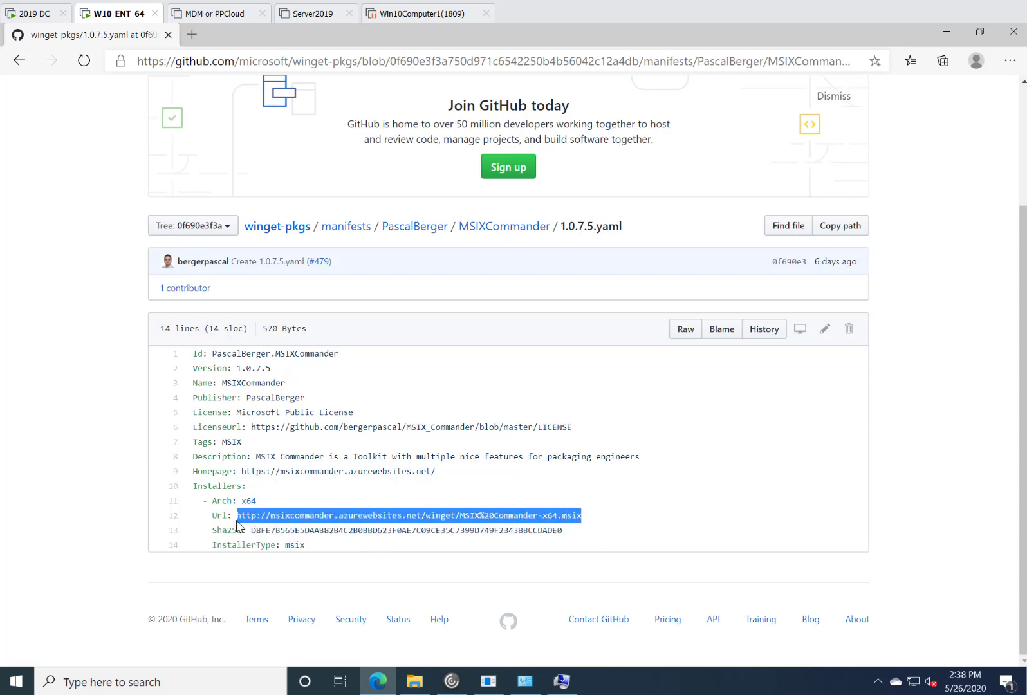
Step: Copy the installer URL into a new tab to download the MSIX Commander .msix installer
key(ctrl+c)
key(ctrl+t)
key(ctrl+v)
key(Return)
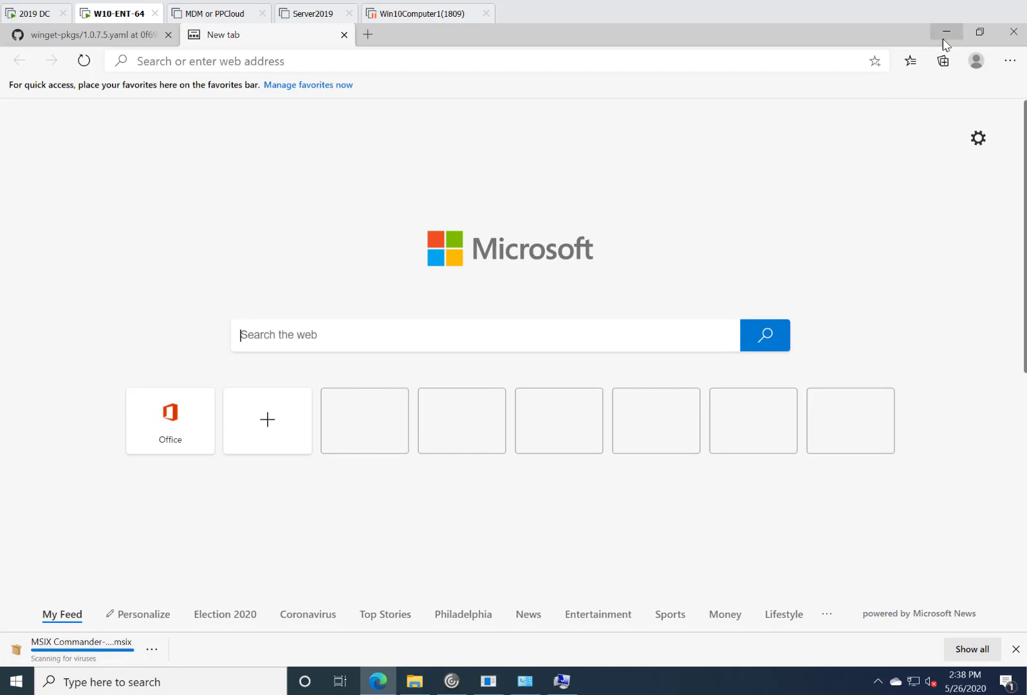
Step: Return to the winget-pkgs repository home page, then minimize Edge to reveal the packages folder
click(95, 37)
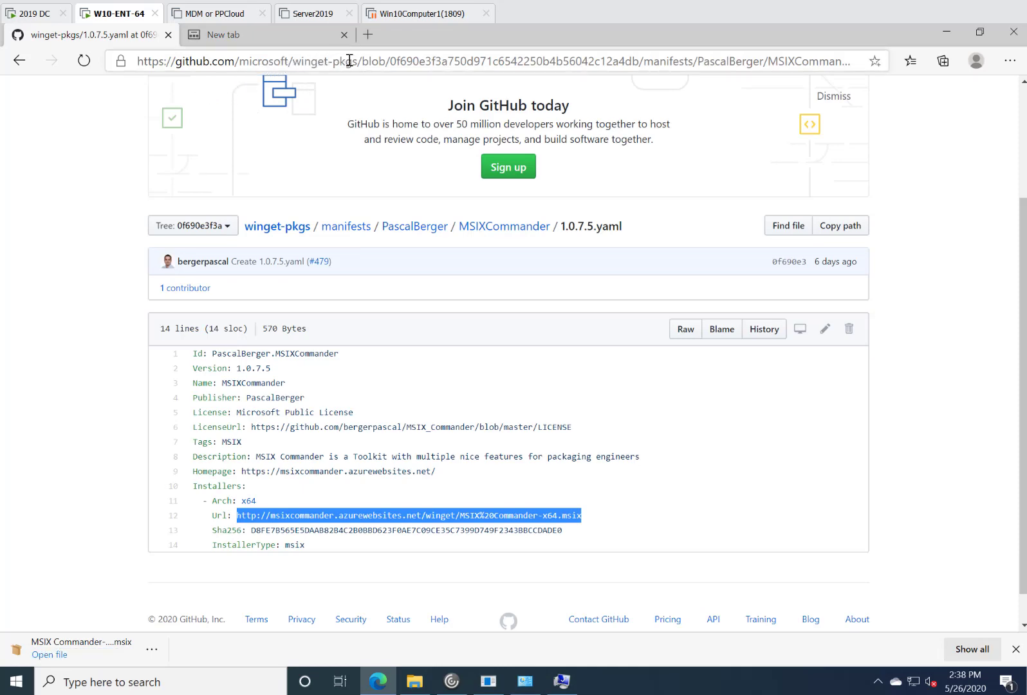
scroll(463, 230, up, 3)
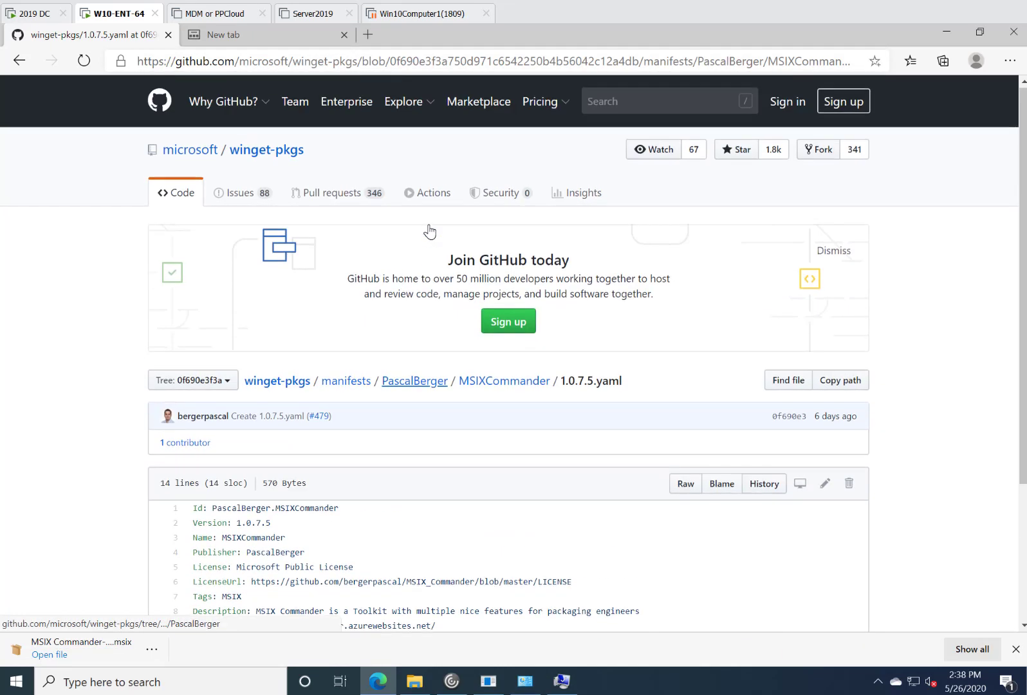
click(255, 153)
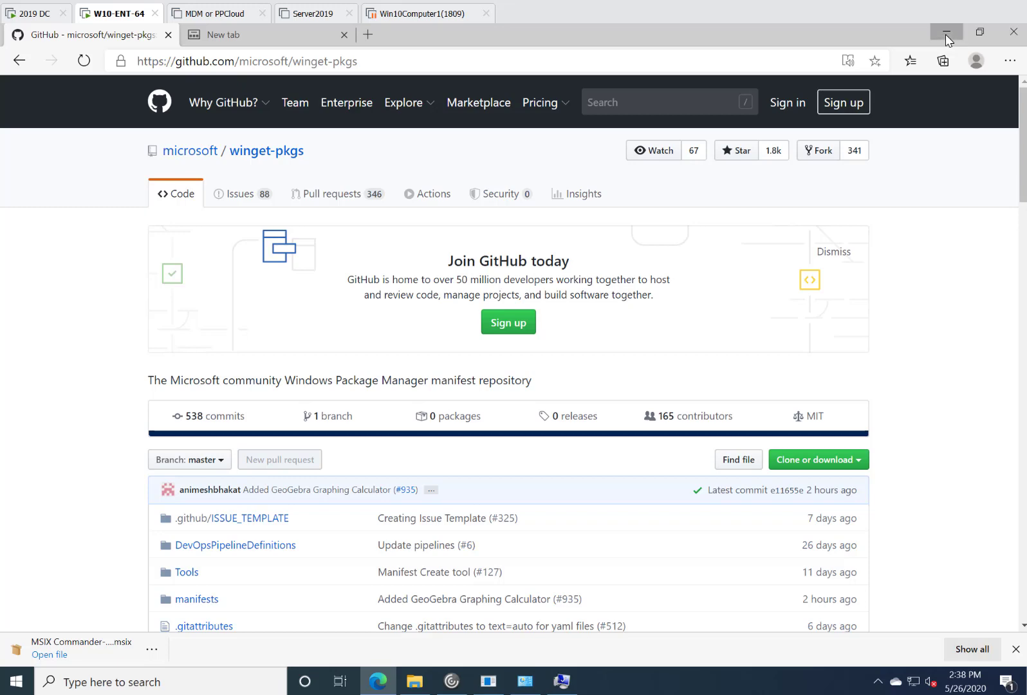
click(945, 35)
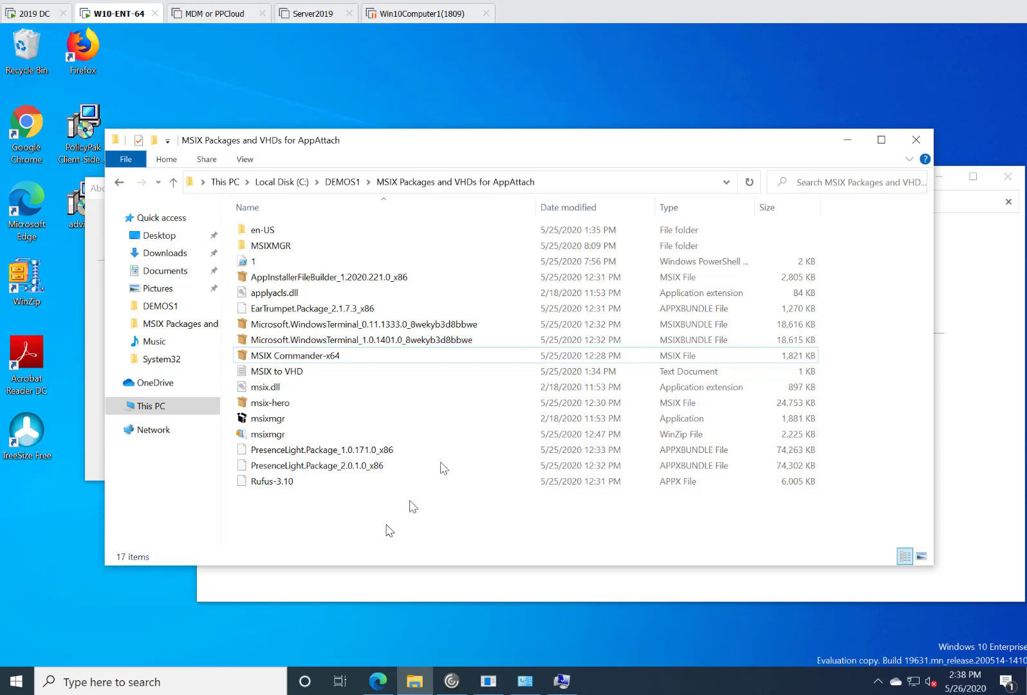
Step: Submit the fabrikam.com domain join, entering the domain account's username and password
click(847, 139)
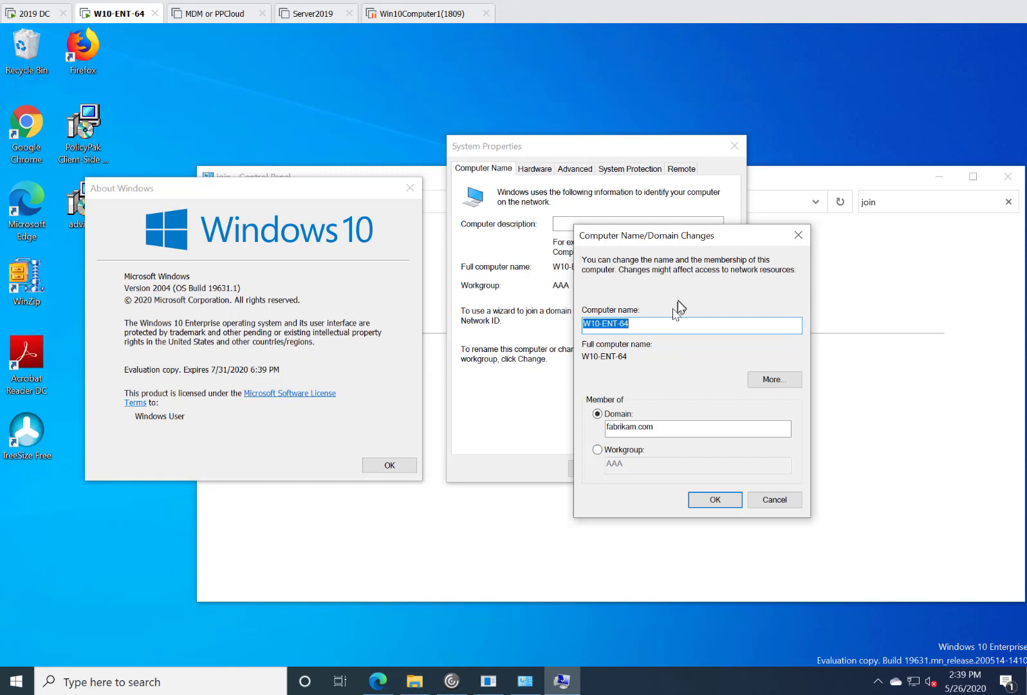
click(680, 426)
key(Return)
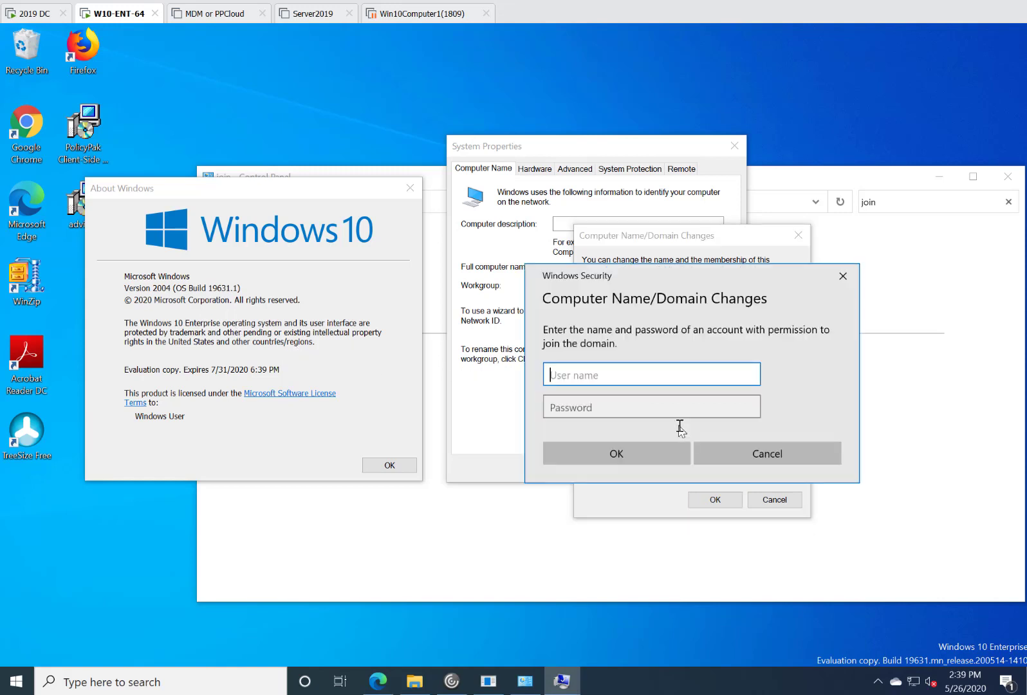
text(a)
key(Tab)
key(Return)
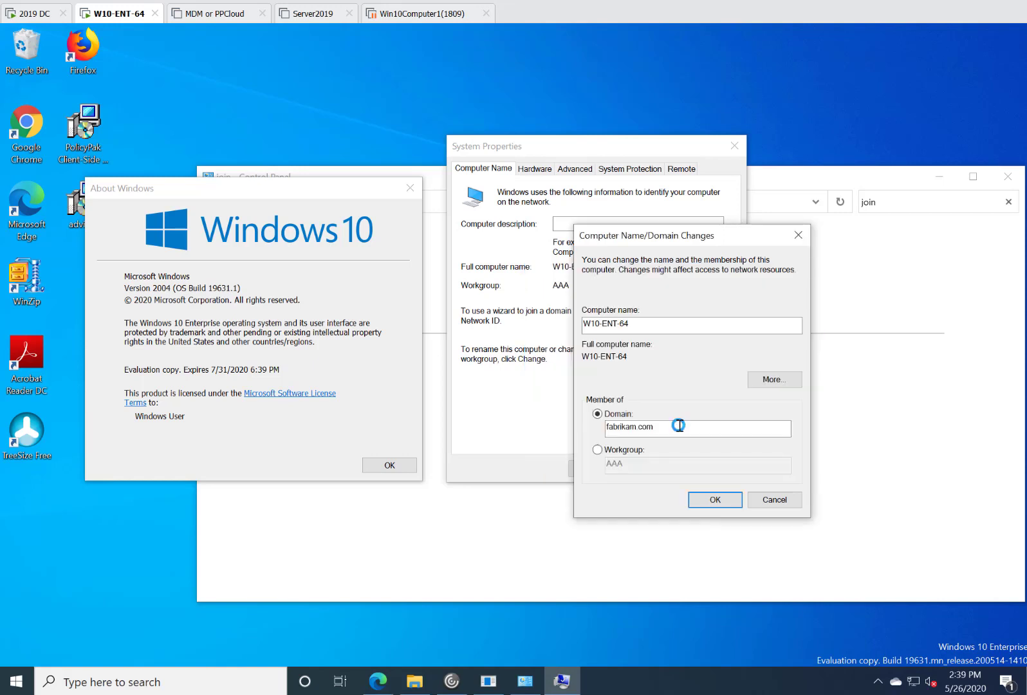
Step: Dismiss the domain welcome and restart-required notices, then close System Properties
key(Return)
click(630, 409)
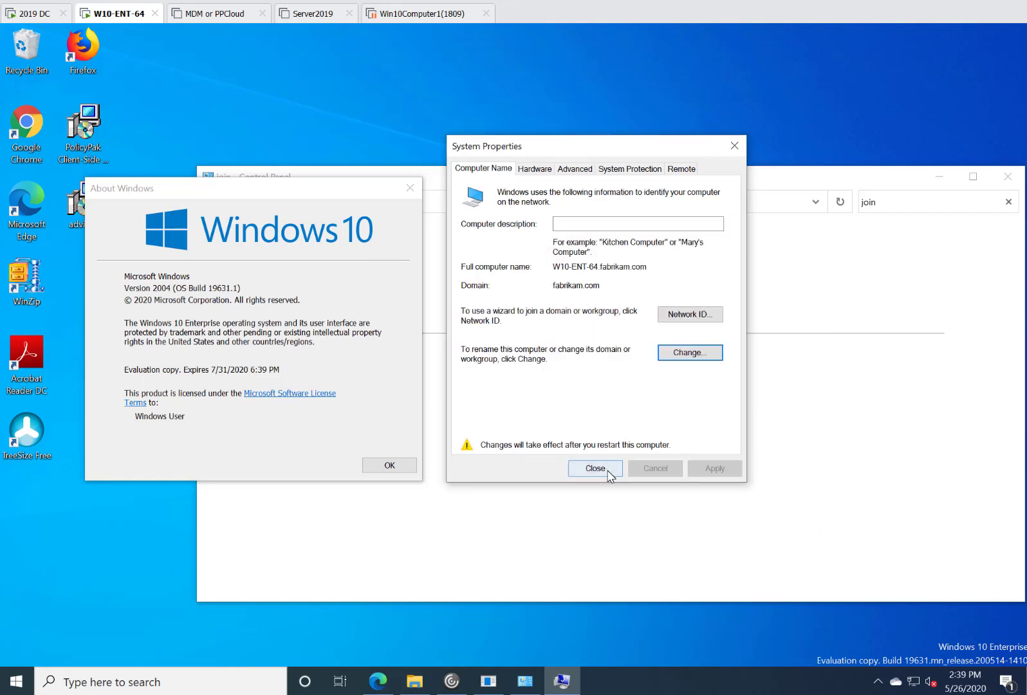
click(605, 469)
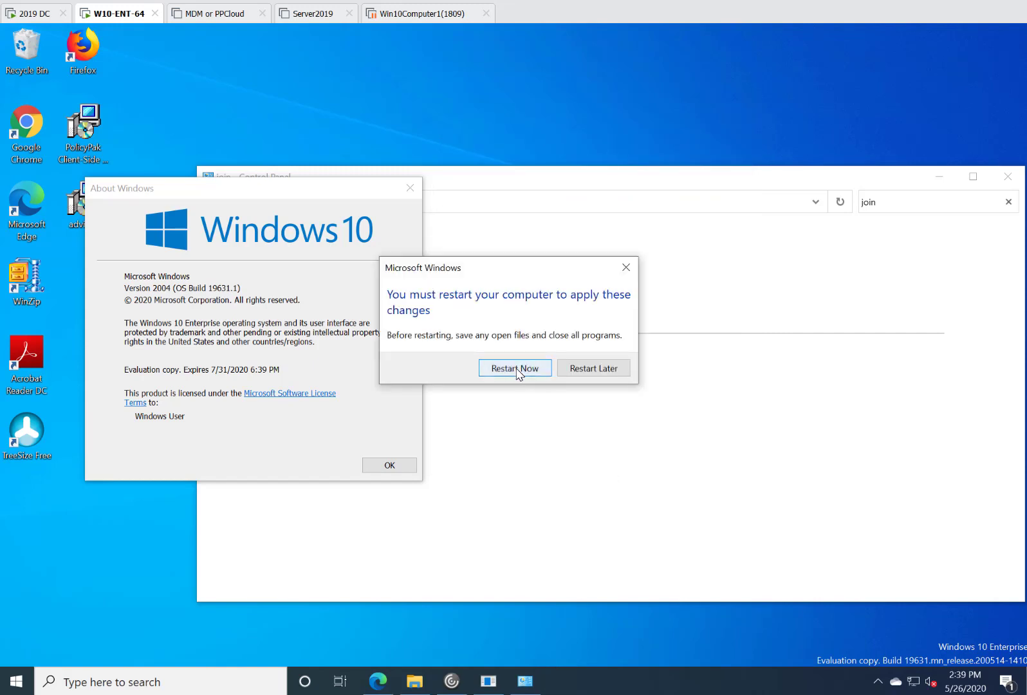
Step: Restart the computer to finish the domain join and bring up the APPATTACH.txt notes
click(534, 373)
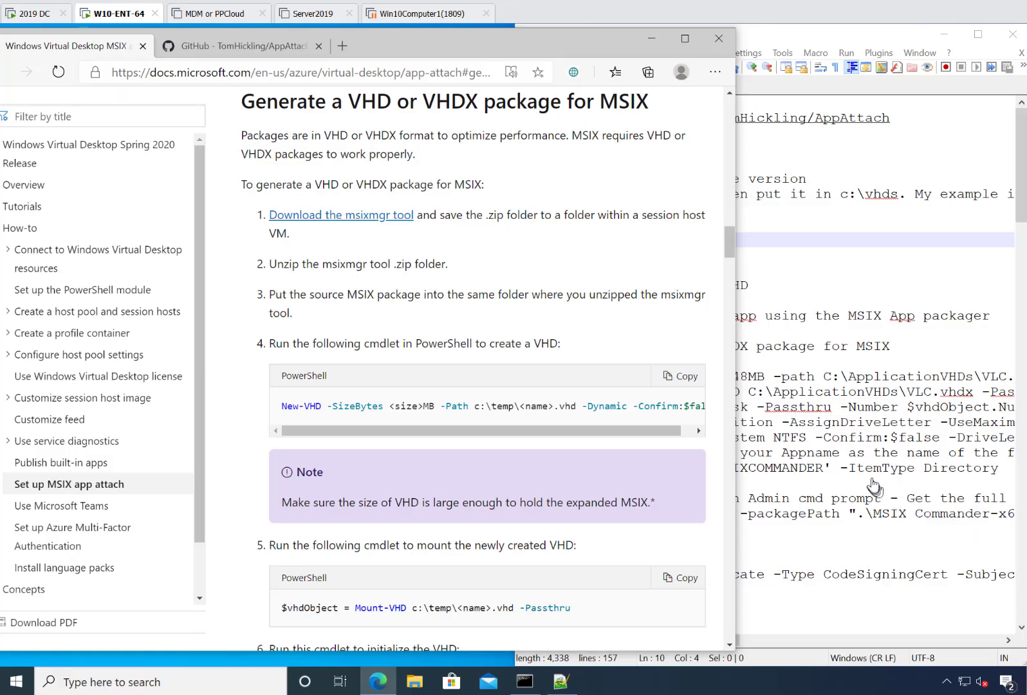
key(alt+Tab)
click(957, 459)
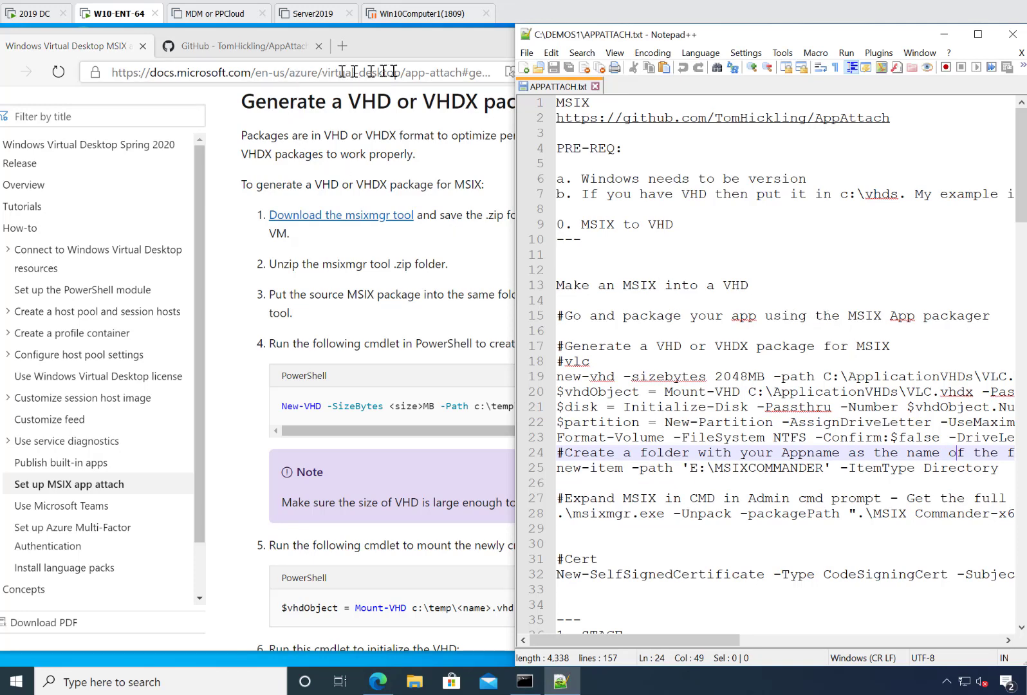
Step: Scroll through the APPATTACH.txt notes, then return to the MSIX docs article at its top
click(764, 251)
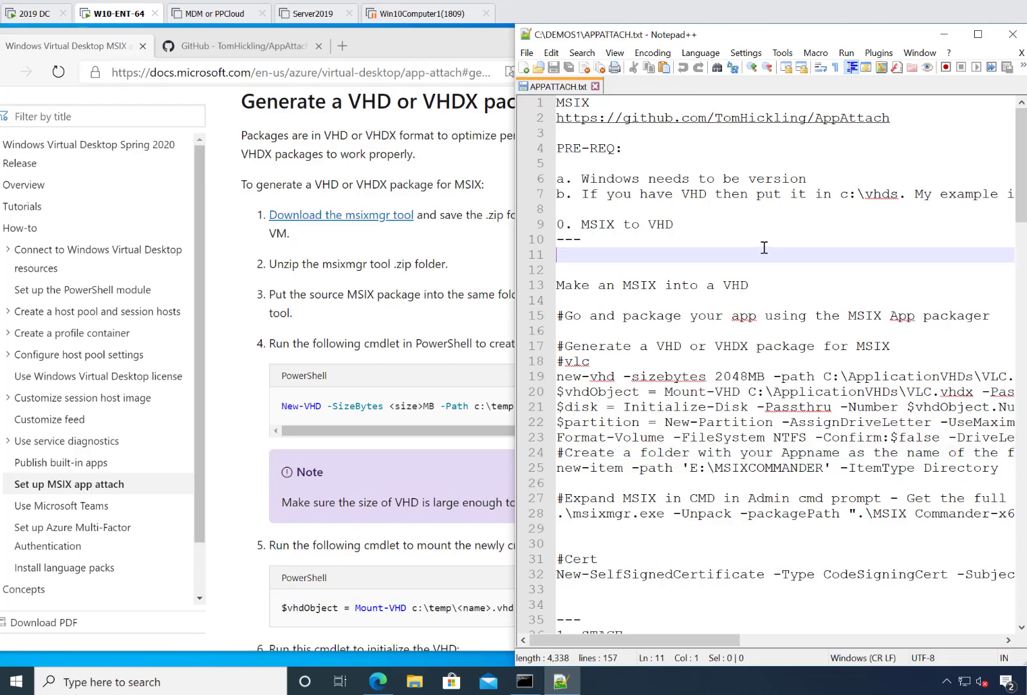
scroll(746, 284, down, 20)
scroll(746, 284, down, 20)
scroll(746, 284, up, 20)
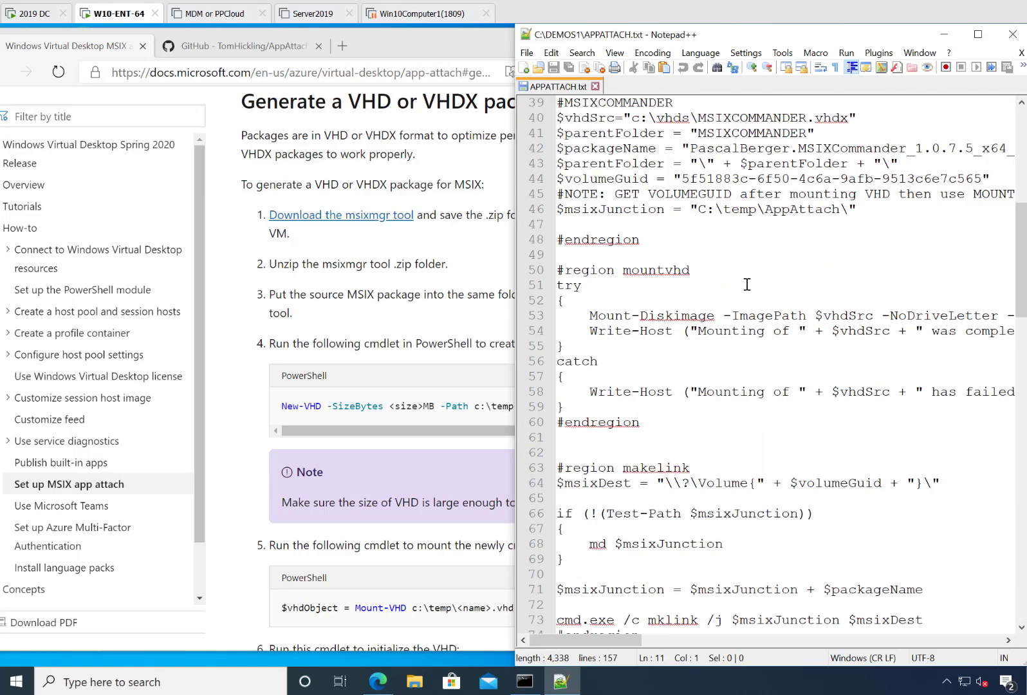
click(383, 51)
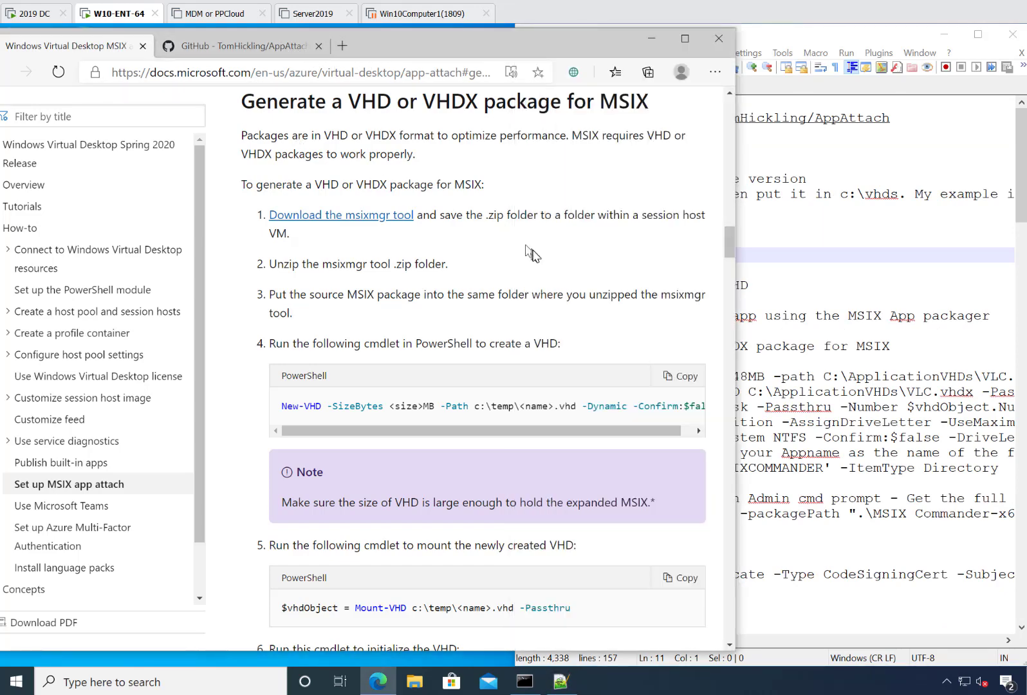
scroll(533, 250, up, 15)
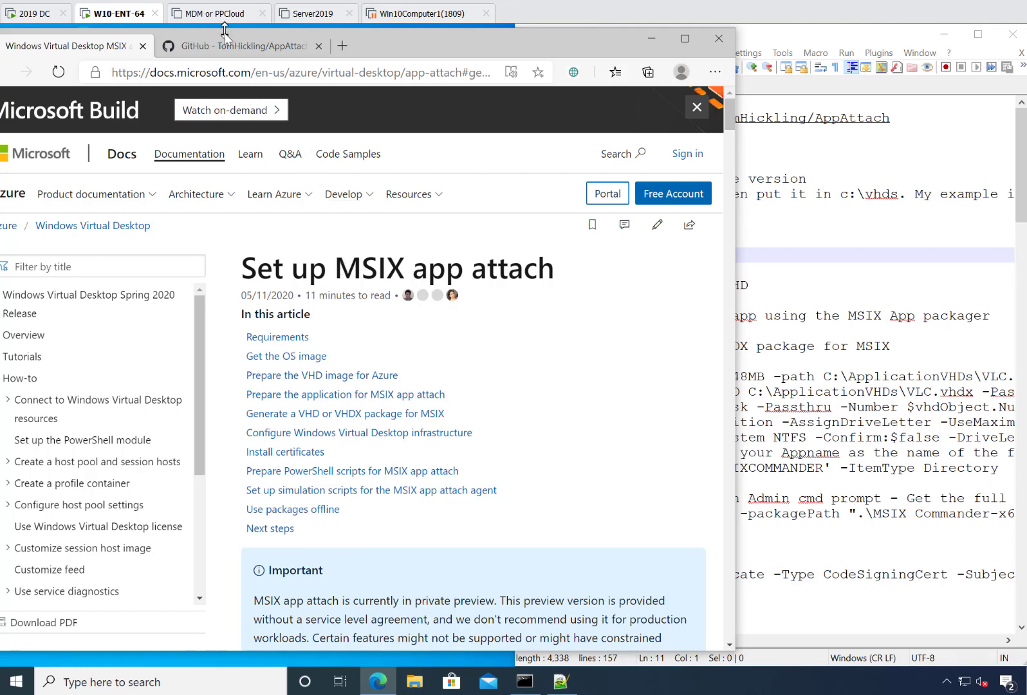
click(227, 51)
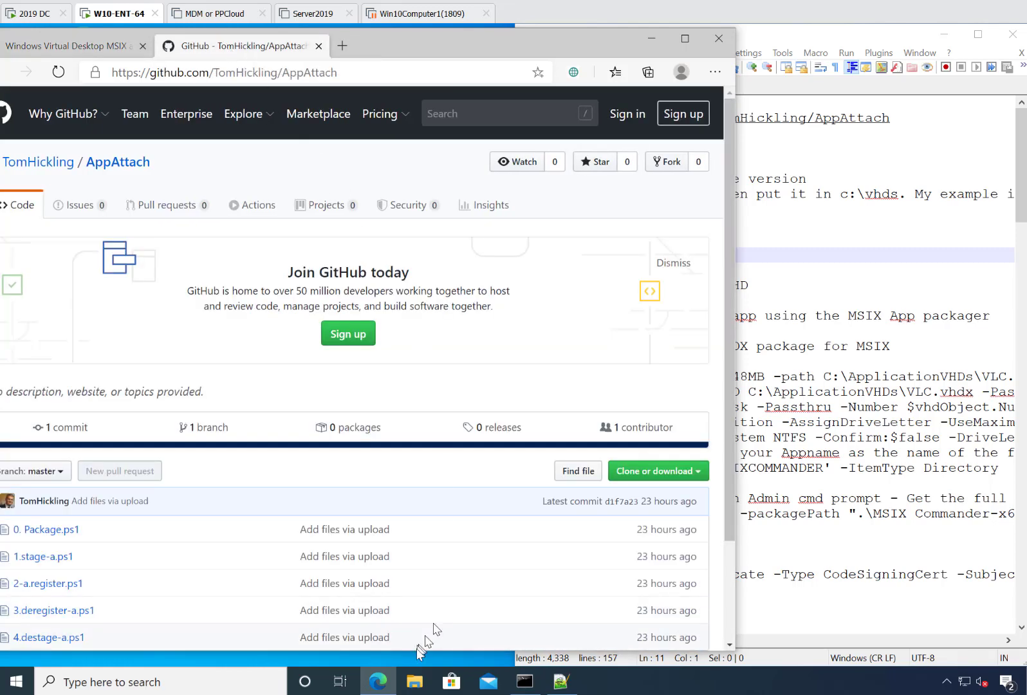
drag(455, 53, 509, 50)
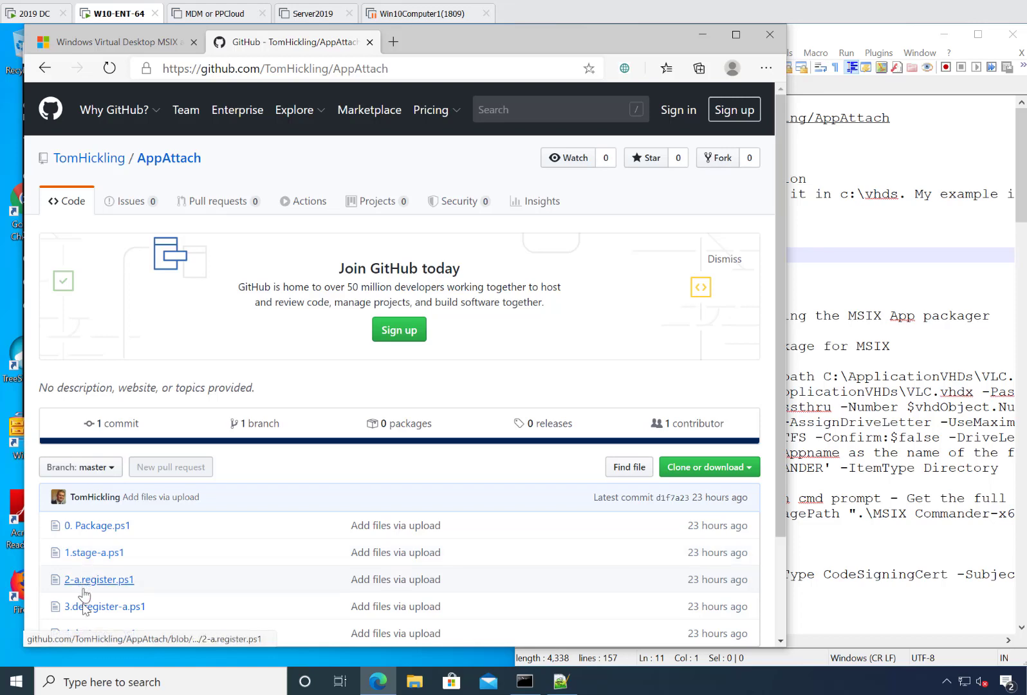
scroll(85, 618, down, 3)
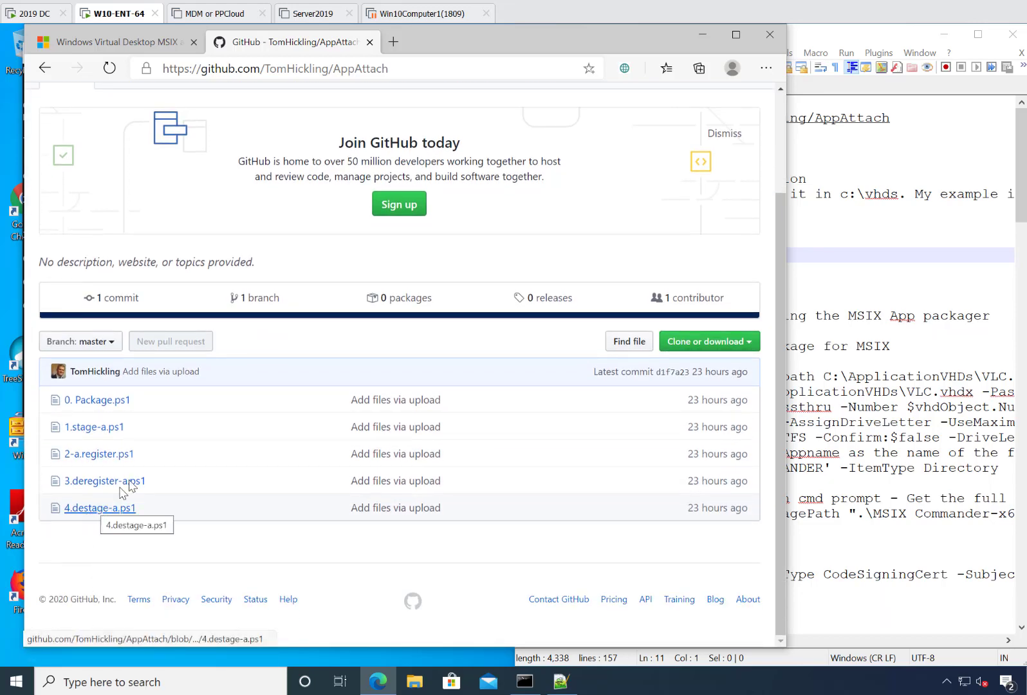
scroll(315, 410, up, 3)
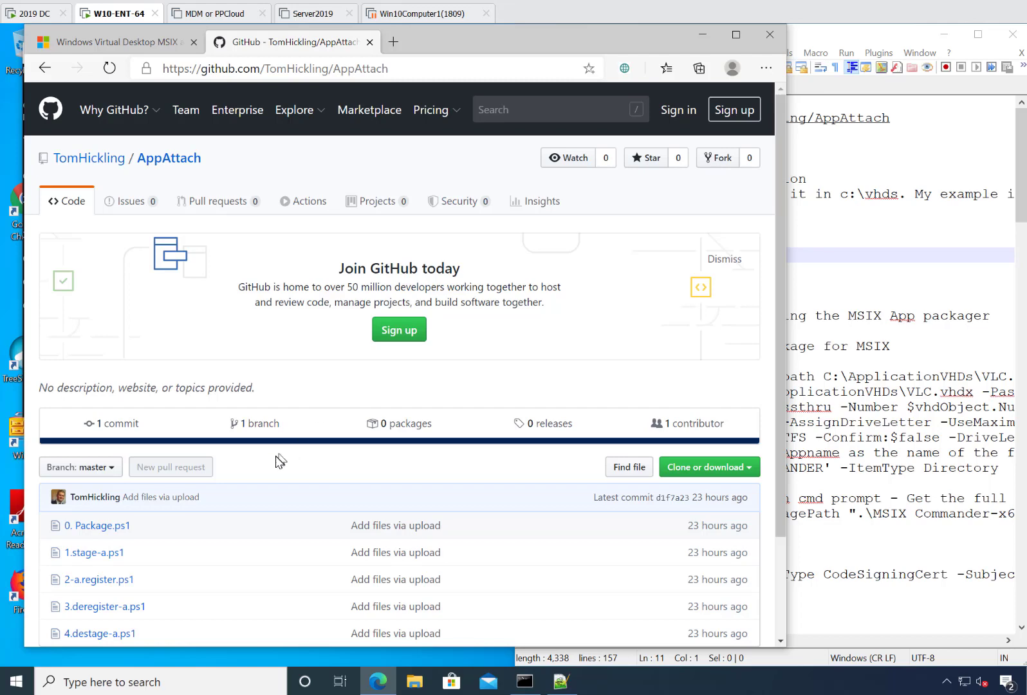
click(101, 51)
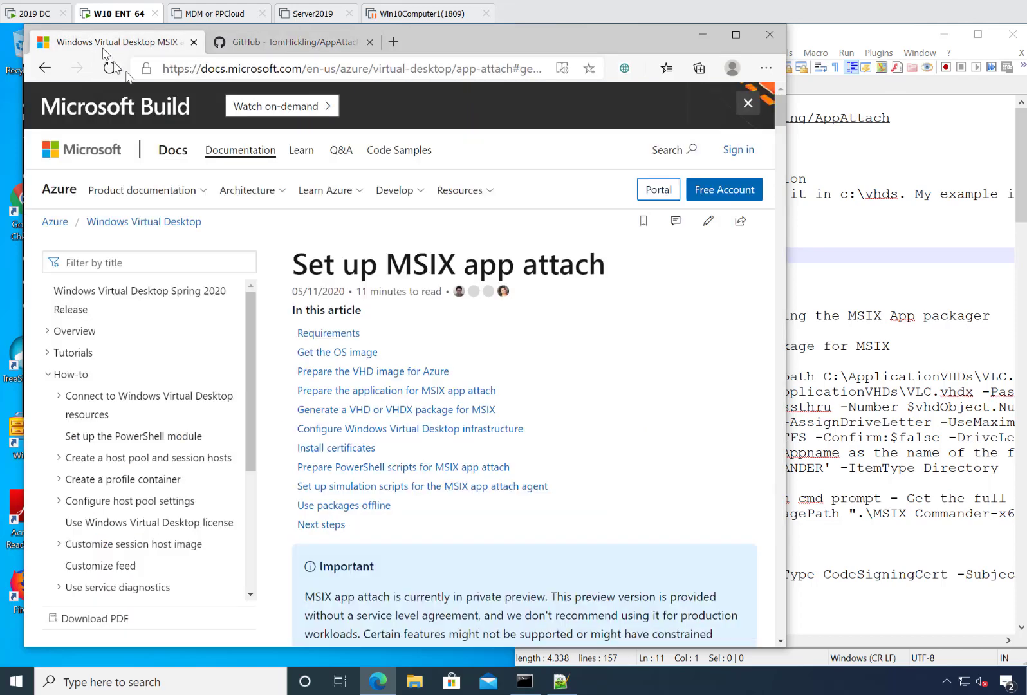
scroll(577, 443, down, 10)
Step: Scroll the Set up MSIX app attach article to its four steps ending with the New-VHD cmdlet
scroll(577, 444, down, 10)
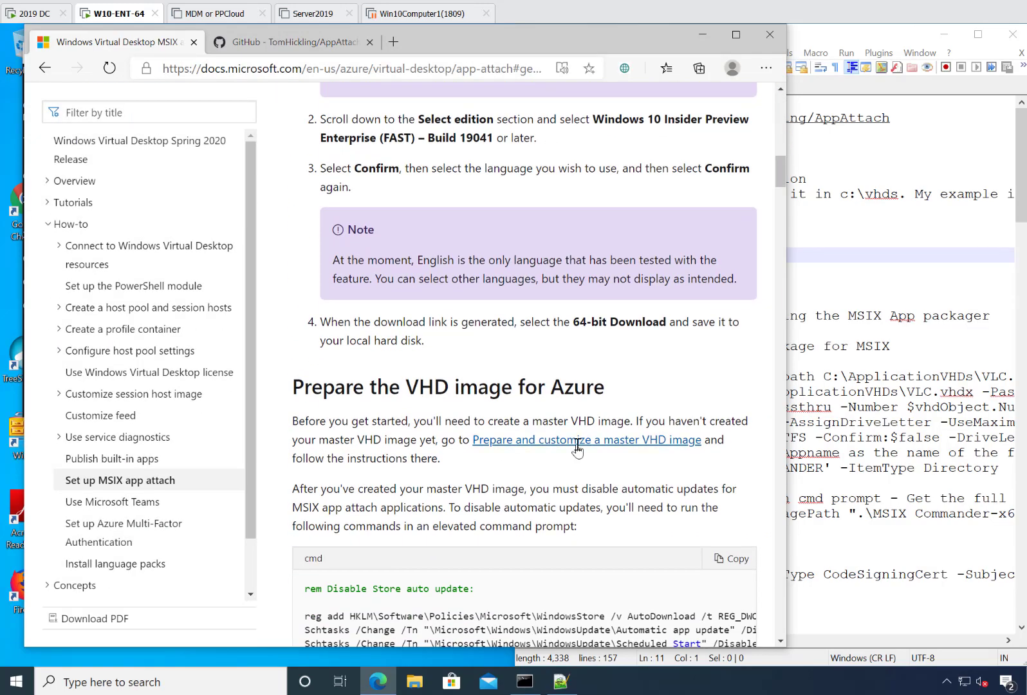
scroll(577, 444, up, 4)
scroll(577, 444, down, 3)
scroll(577, 443, down, 3)
scroll(577, 444, up, 5)
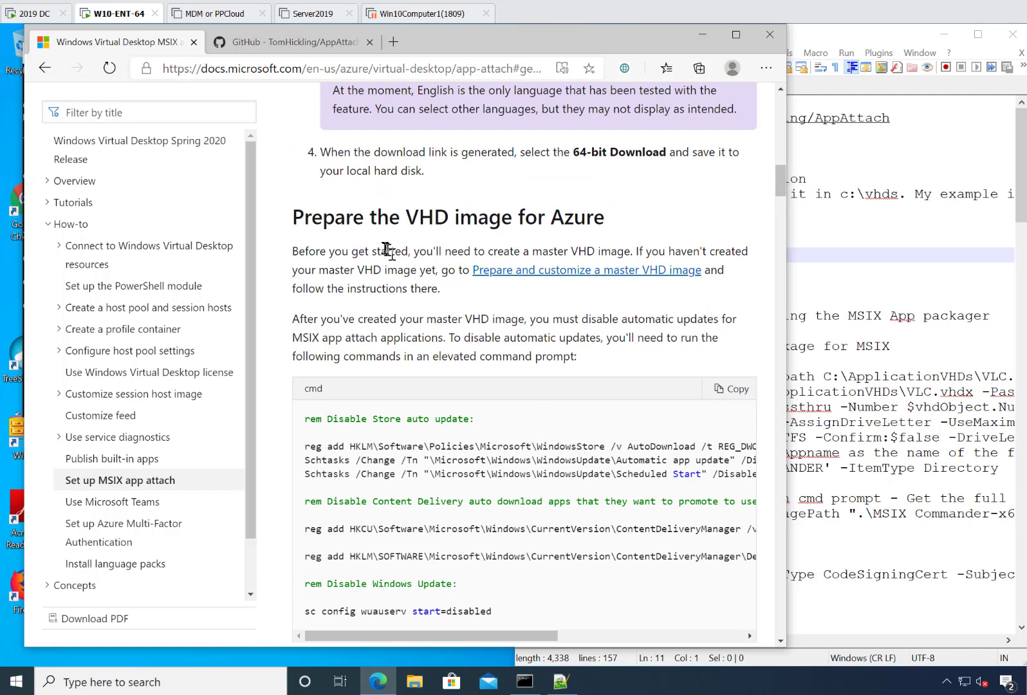
scroll(496, 305, up, 1)
scroll(496, 306, up, 6)
scroll(494, 376, down, 5)
scroll(450, 393, up, 1)
scroll(634, 404, down, 4)
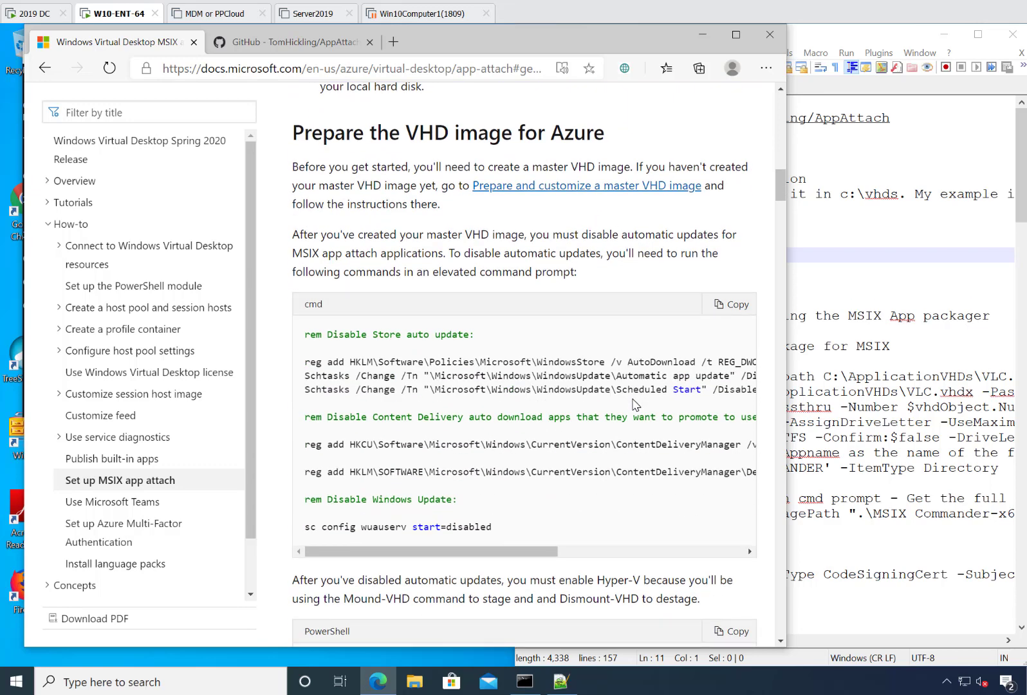
scroll(603, 349, down, 10)
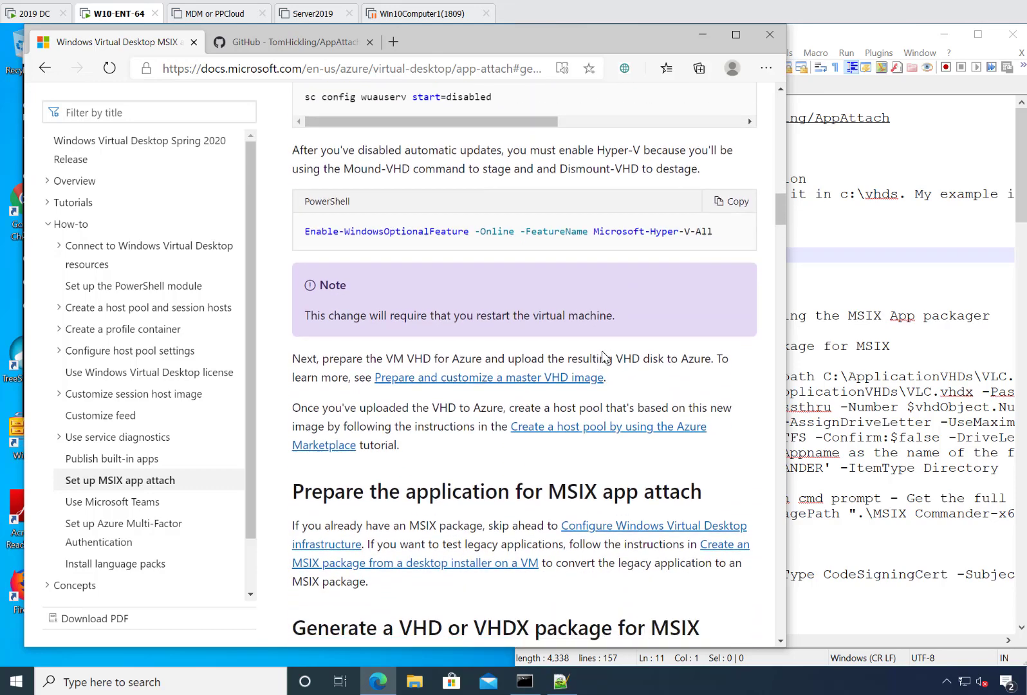
scroll(604, 355, down, 4)
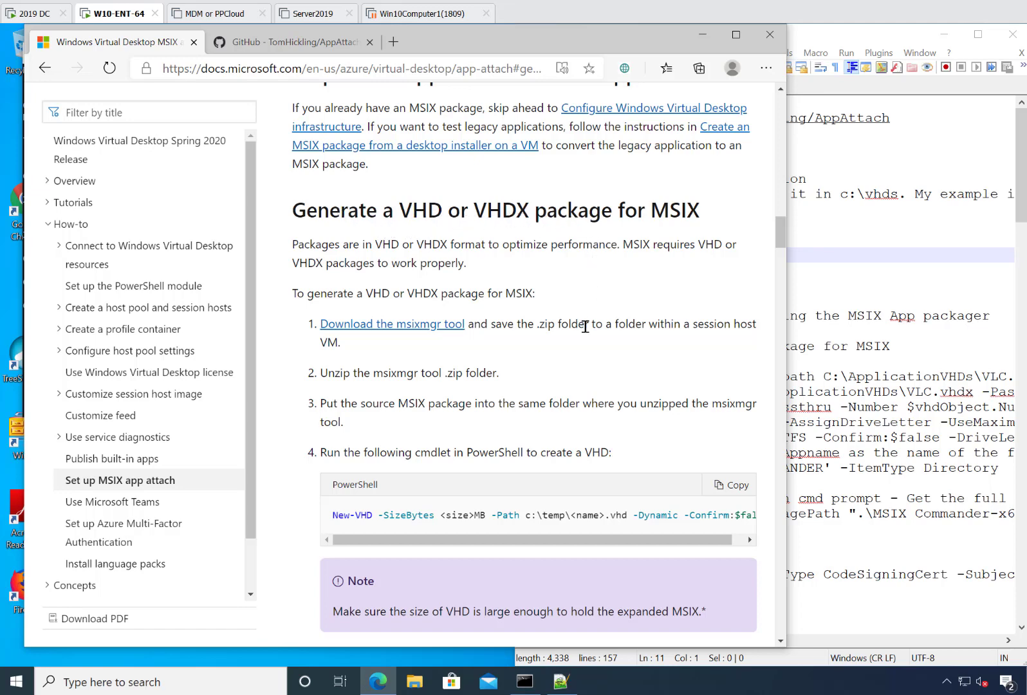
Step: Glance at the APPATTACH.txt notes, then follow the docs' 'Download the msixmgr tool' link for msixmgr.zip
scroll(585, 326, down, 3)
scroll(586, 327, up, 3)
scroll(584, 333, down, 10)
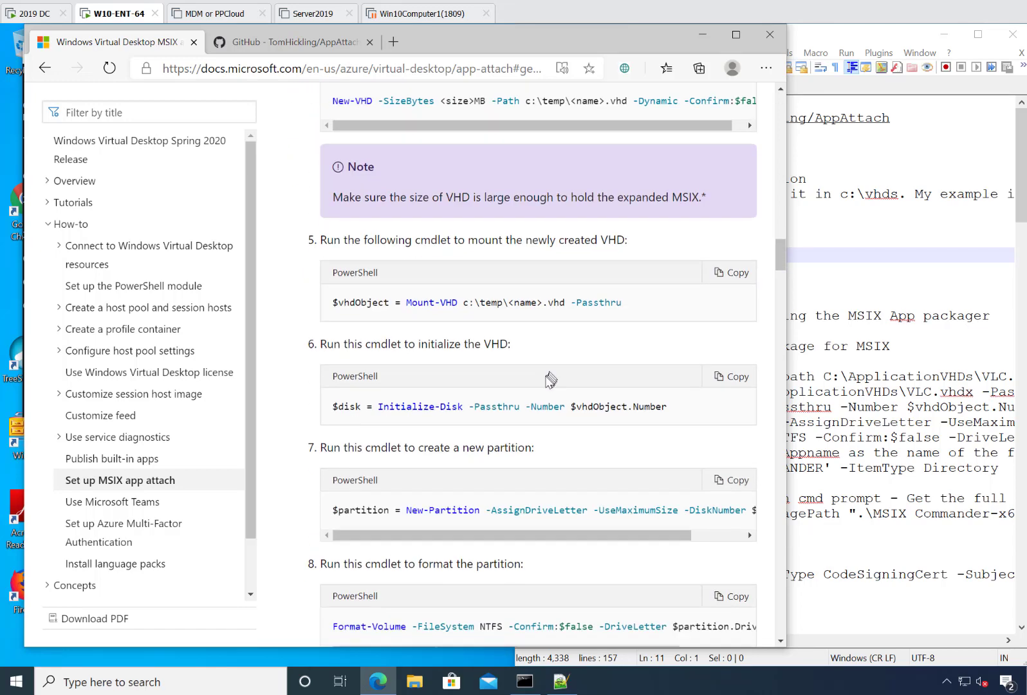
scroll(542, 380, up, 6)
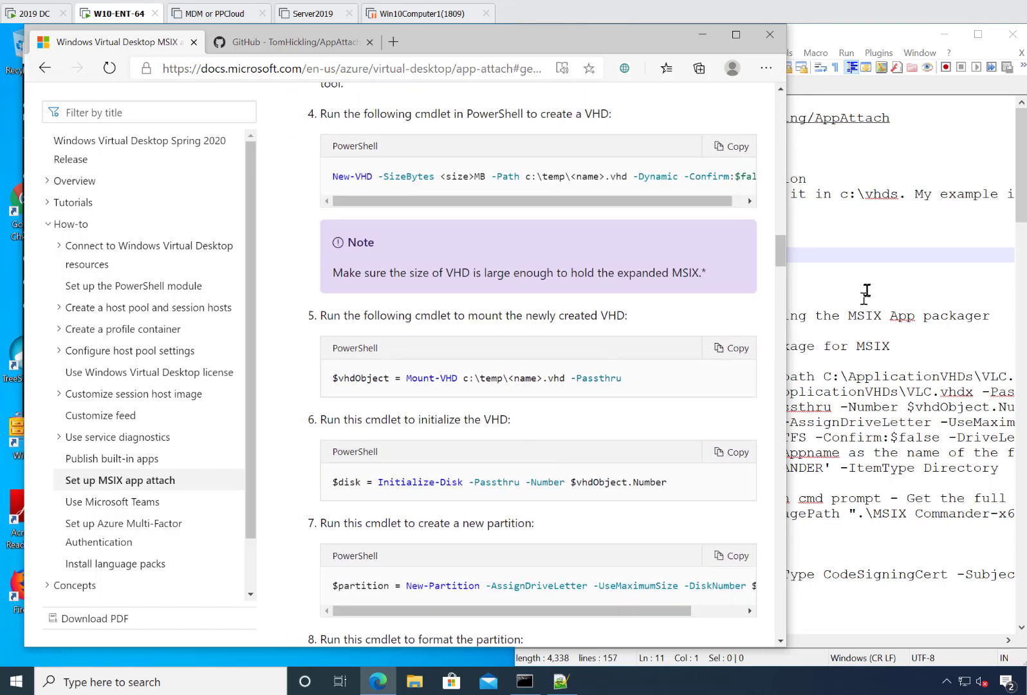
click(864, 287)
scroll(620, 300, down, 2)
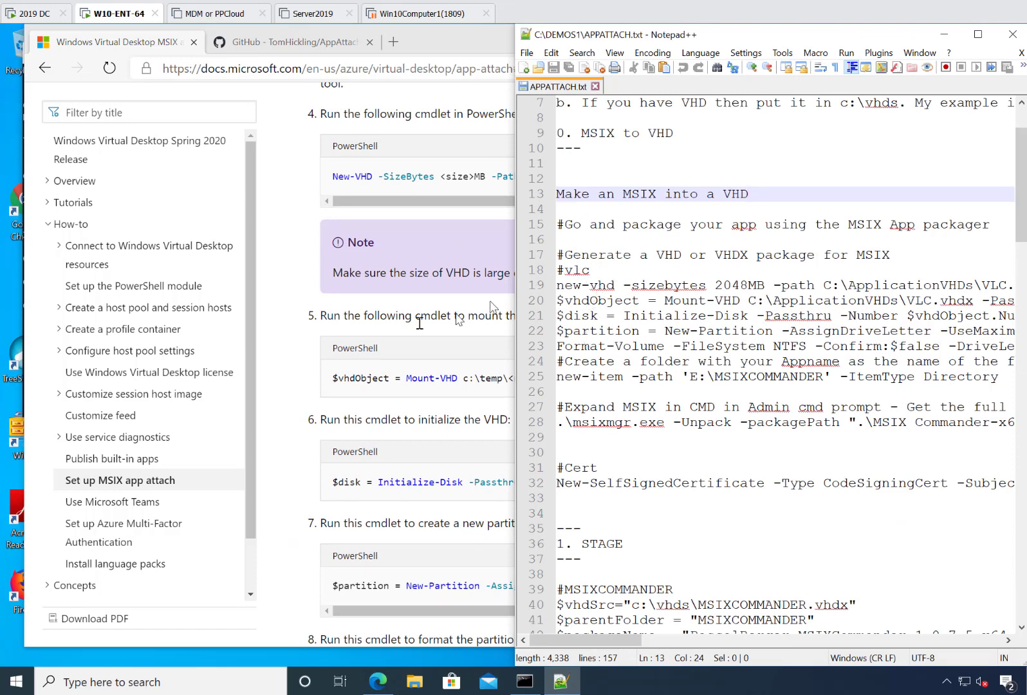
click(311, 328)
scroll(310, 328, up, 4)
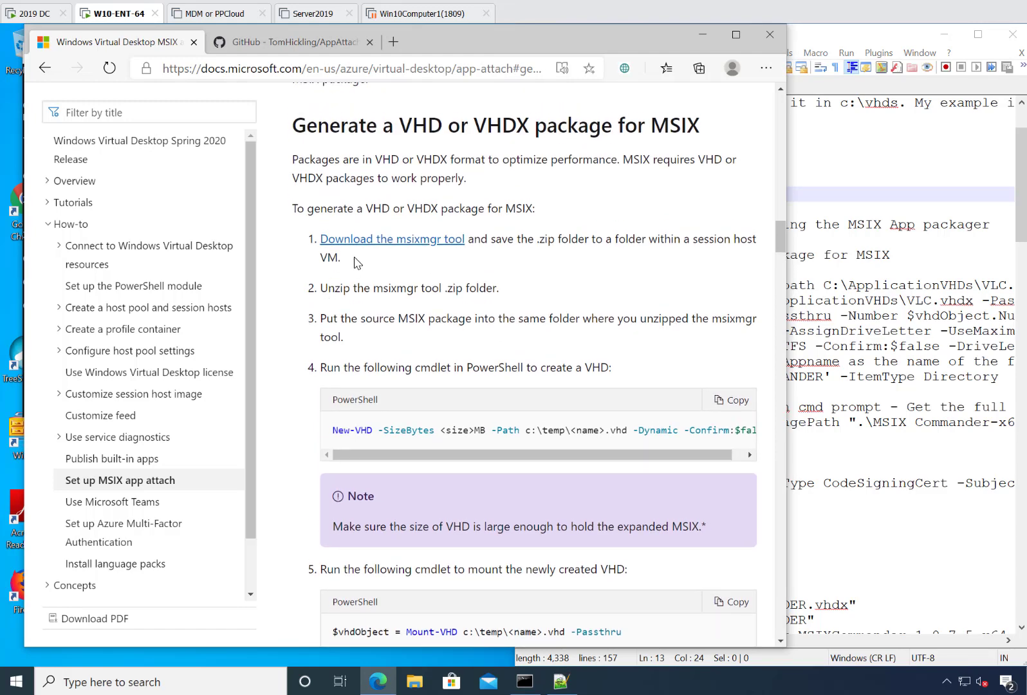
click(373, 240)
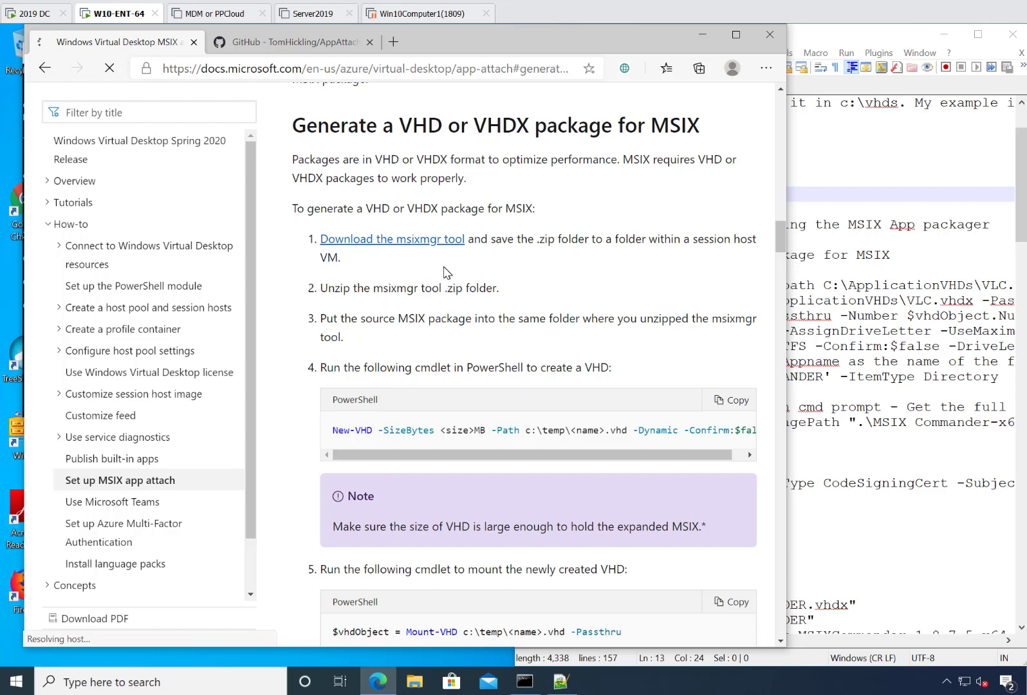
Step: In Command Prompt, change into the DEMOS1 folder and list its contents
mouse_move(519, 687)
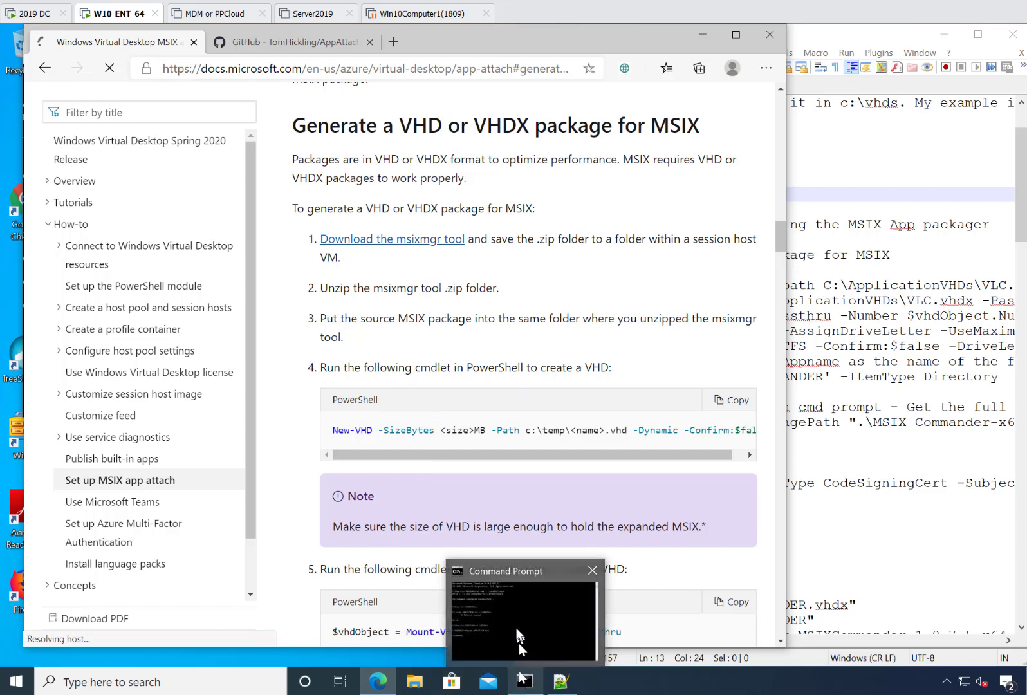
click(518, 643)
drag(483, 316, 487, 329)
key(Return)
text(cd de)
key(Tab)
key(Tab)
key(Return)
text(dir)
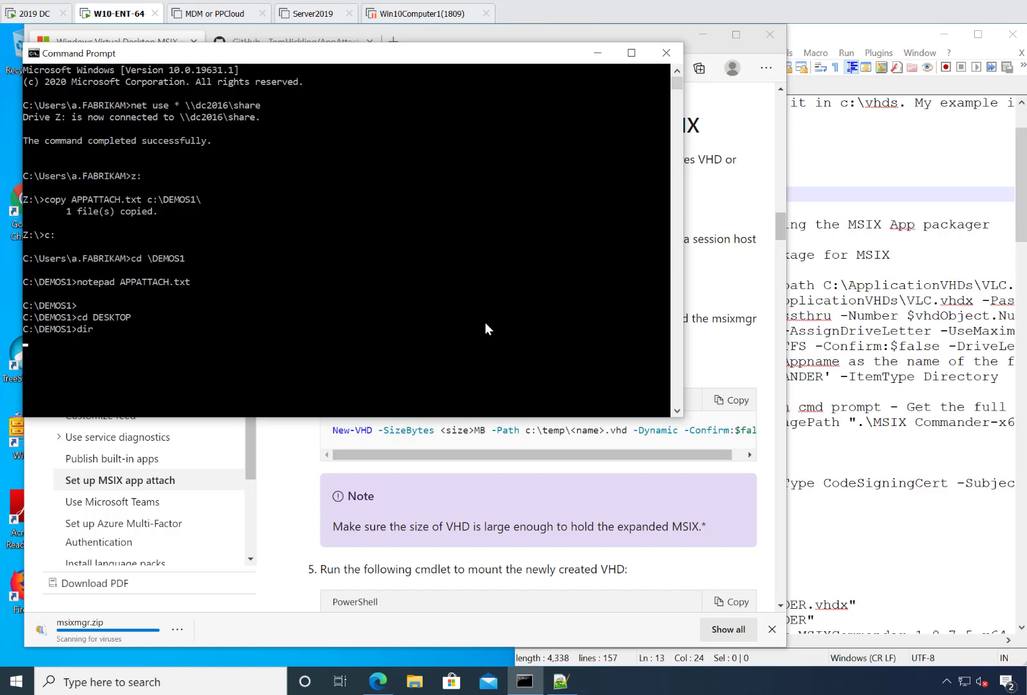
key(Return)
Step: Change into 'MSIX Packages and VHDs for AppAttach' and list its files with dir
text(cd m)
key(Tab)
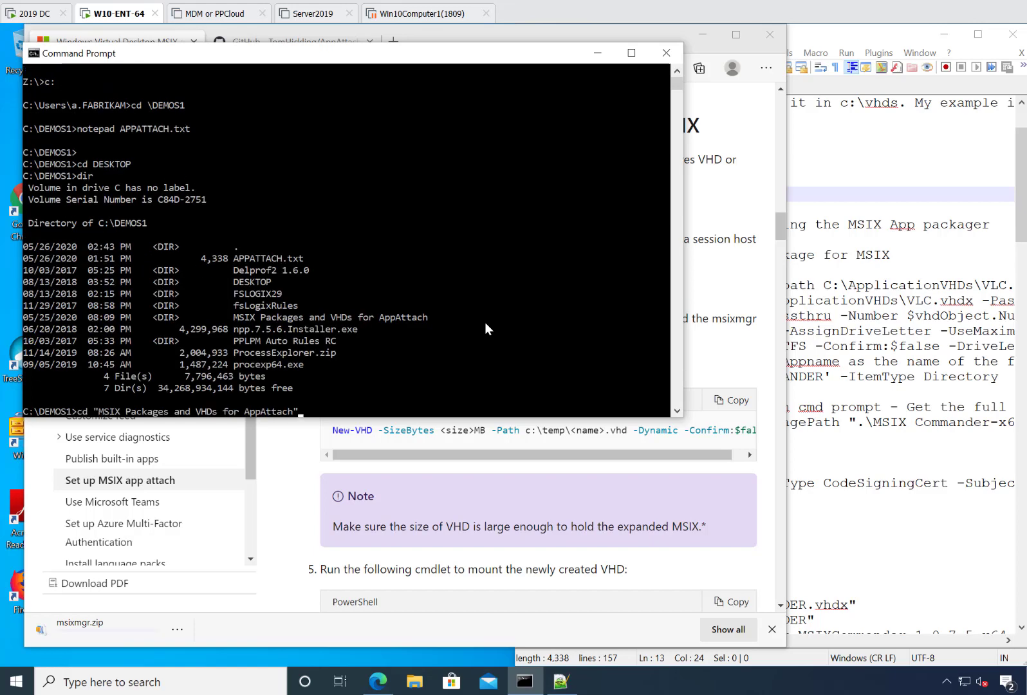
key(Return)
text(dir)
key(Return)
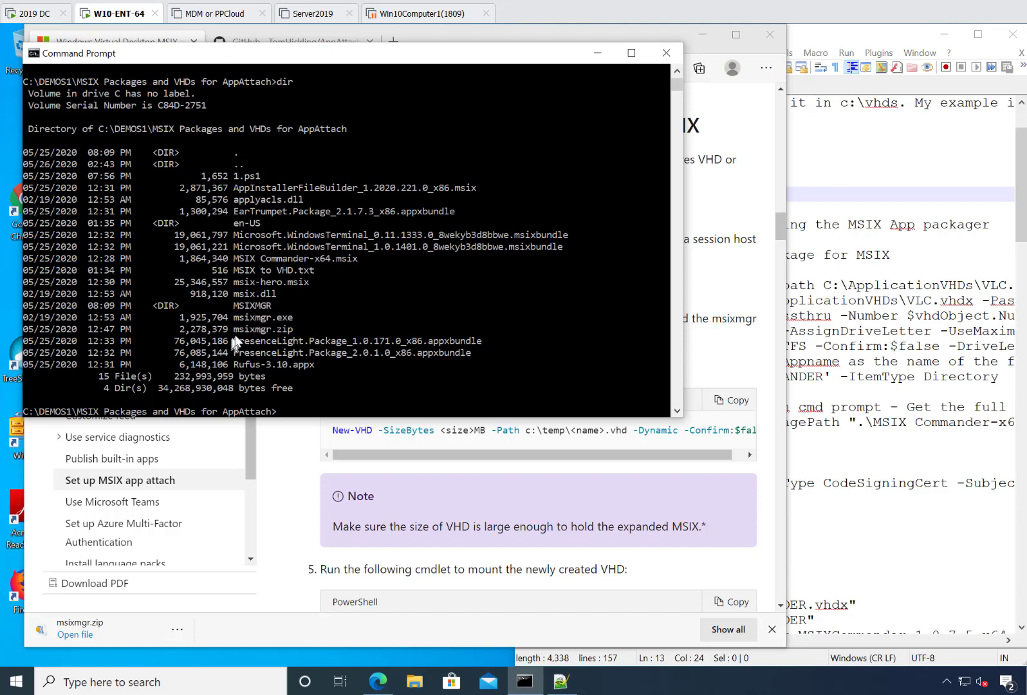
Step: Highlight msixmgr.exe, applyacls.dll, MSIX Commander-x64.msix, msixmgr.zip and msix.dll in the listing
drag(233, 319, 298, 322)
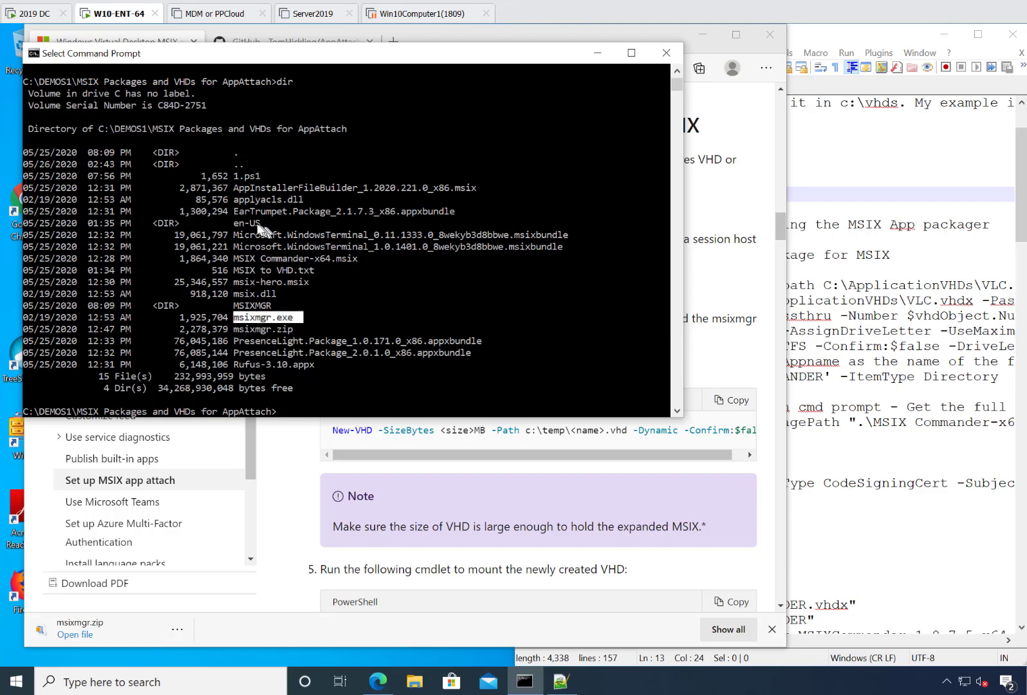
drag(247, 202, 301, 204)
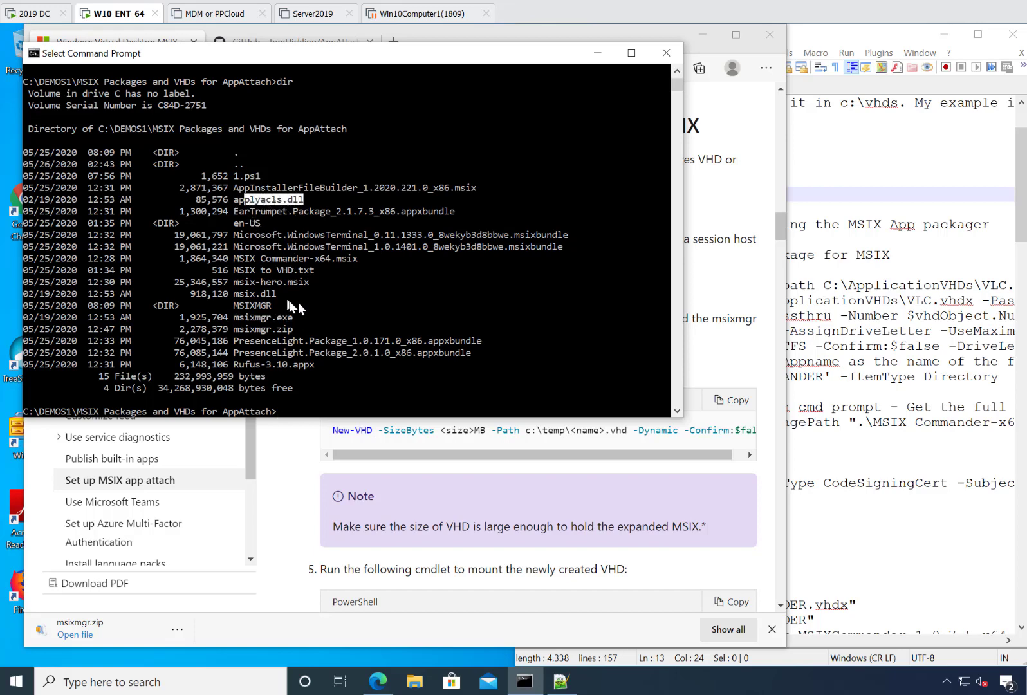
drag(235, 258, 345, 259)
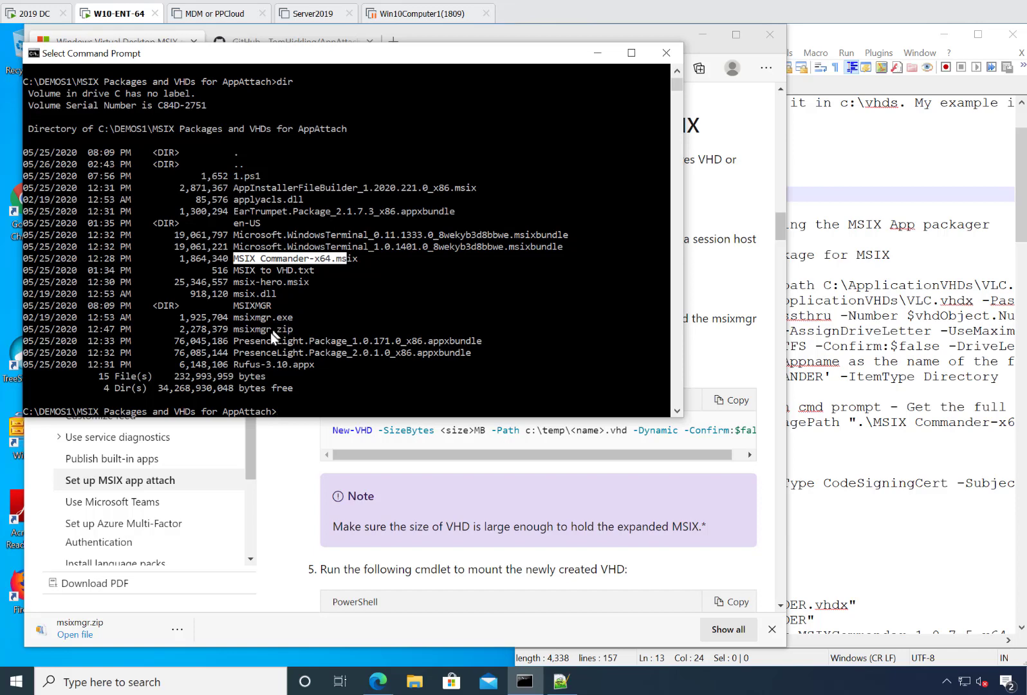
drag(250, 329, 300, 330)
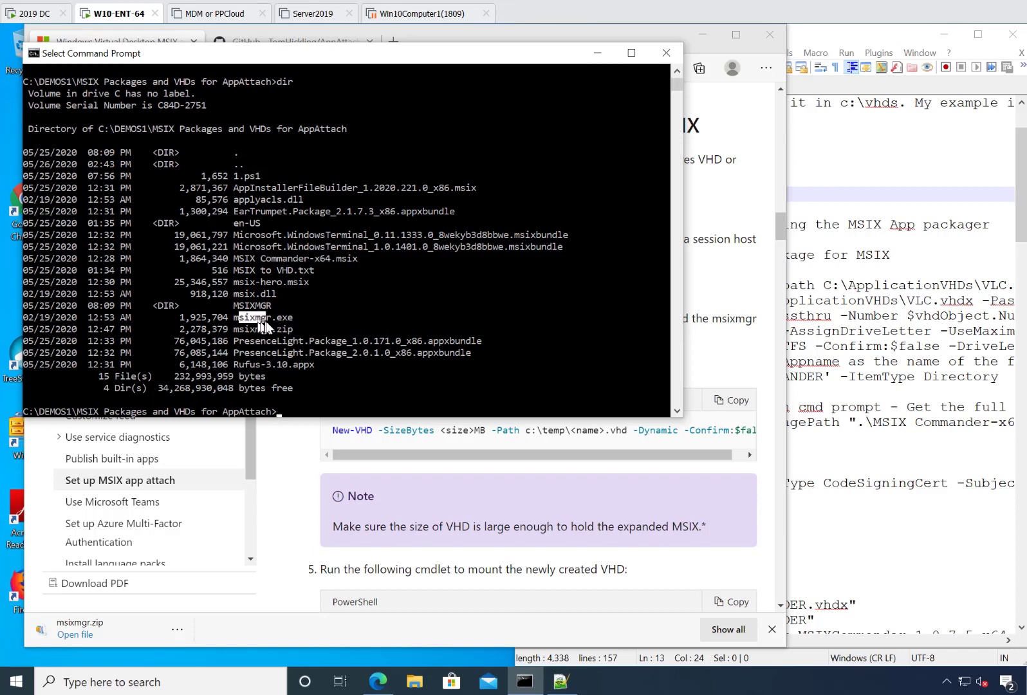
click(241, 293)
drag(241, 296, 273, 296)
drag(236, 201, 263, 202)
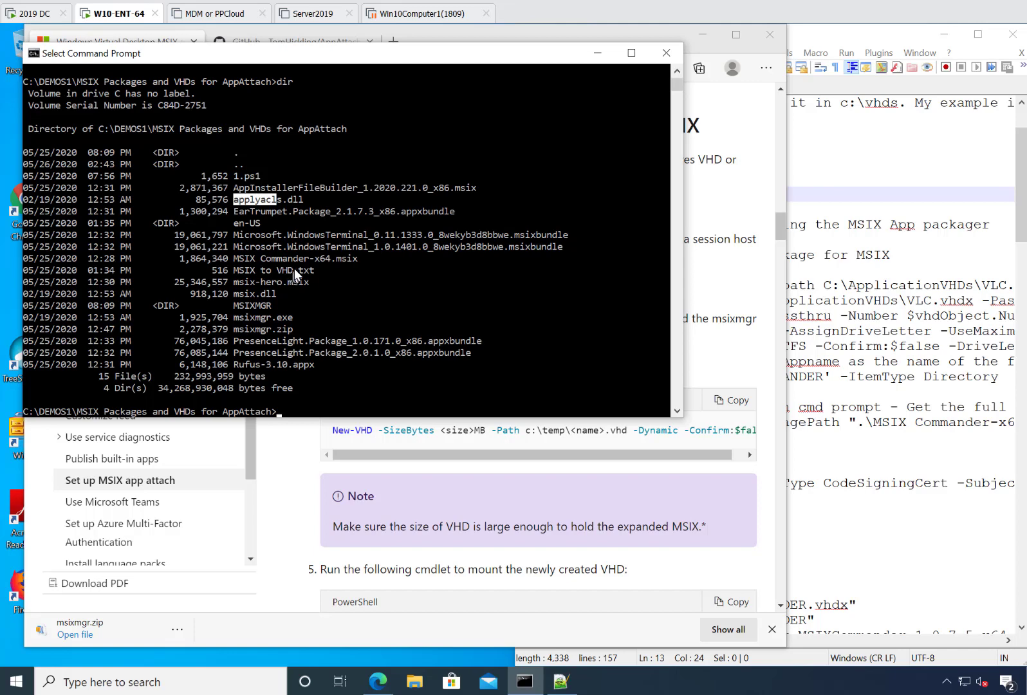
drag(253, 259, 313, 263)
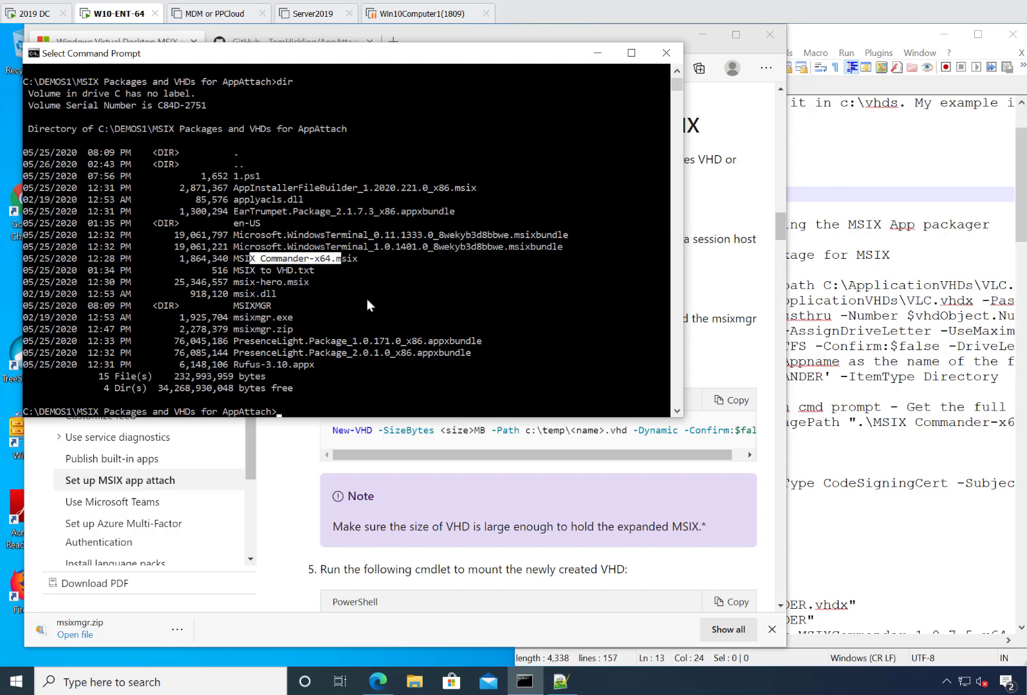
Step: Clear the console highlight for a fresh prompt, then return to the APPATTACH.txt script
click(391, 318)
scroll(395, 320, down, 2)
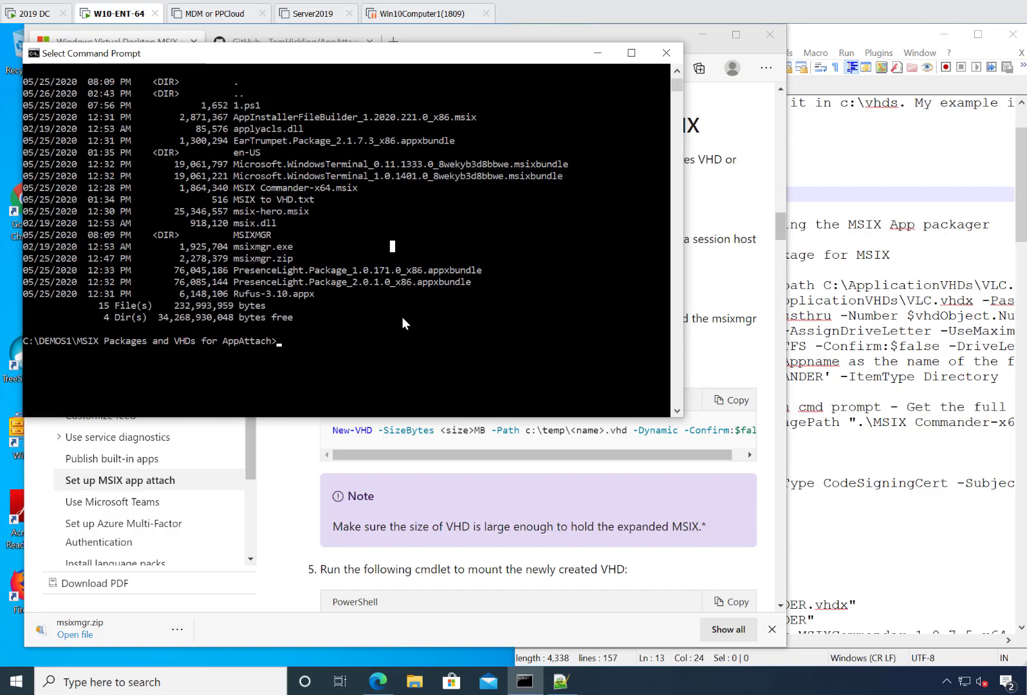
key(Return)
key(Return)
scroll(404, 317, down, 4)
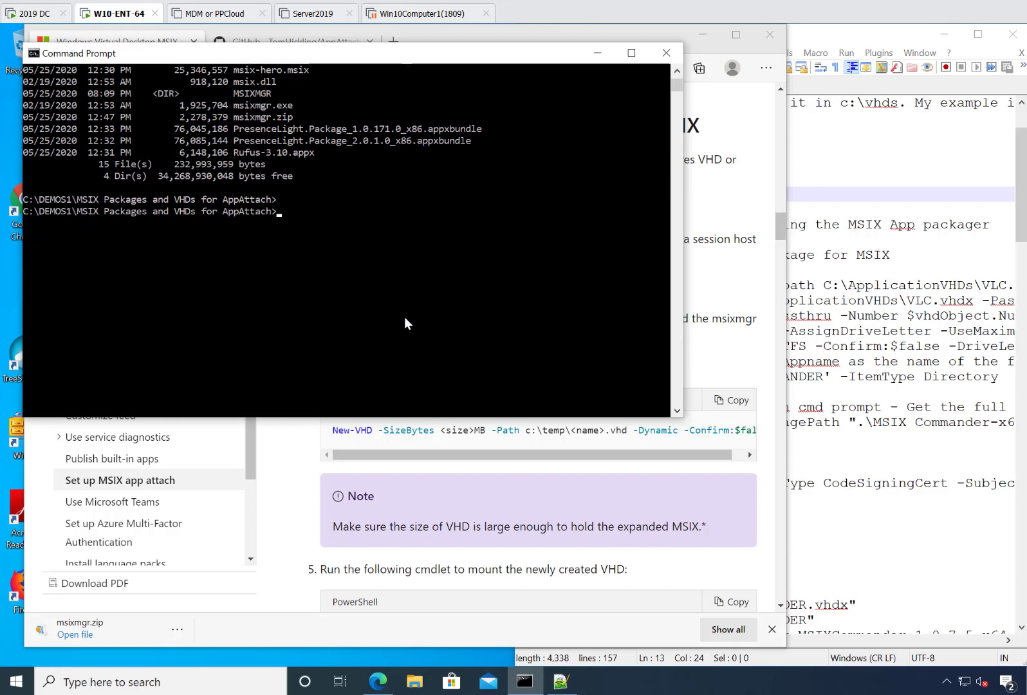
scroll(404, 317, up, 1)
click(871, 407)
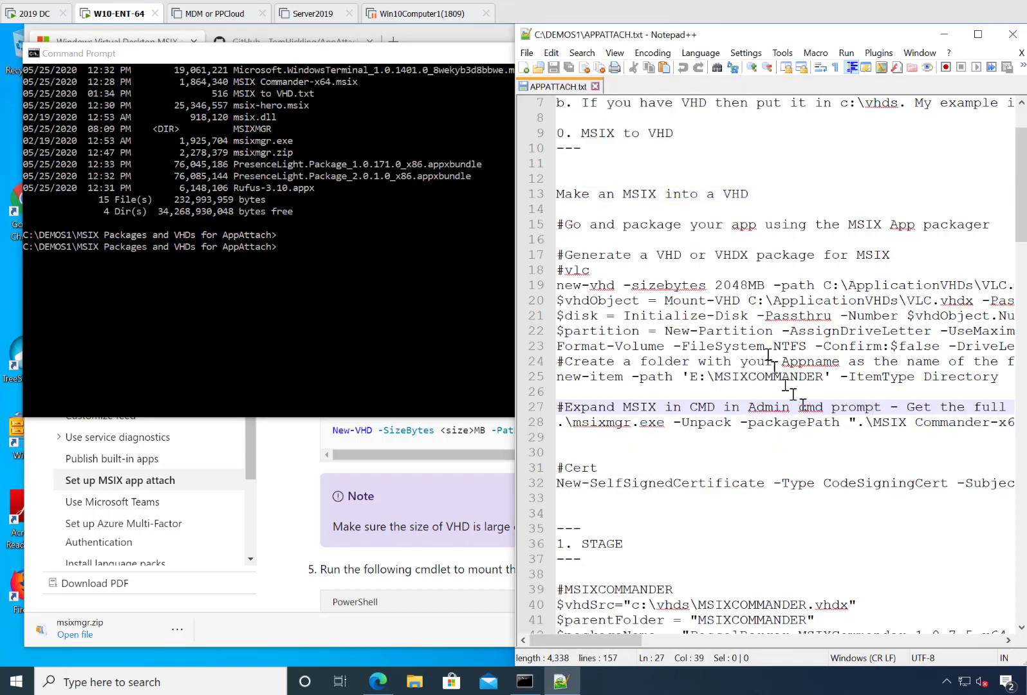
Step: Replace VLC with MSIXCOMMANDER in the VHDX paths on lines 19 and 20
drag(650, 34, 493, 34)
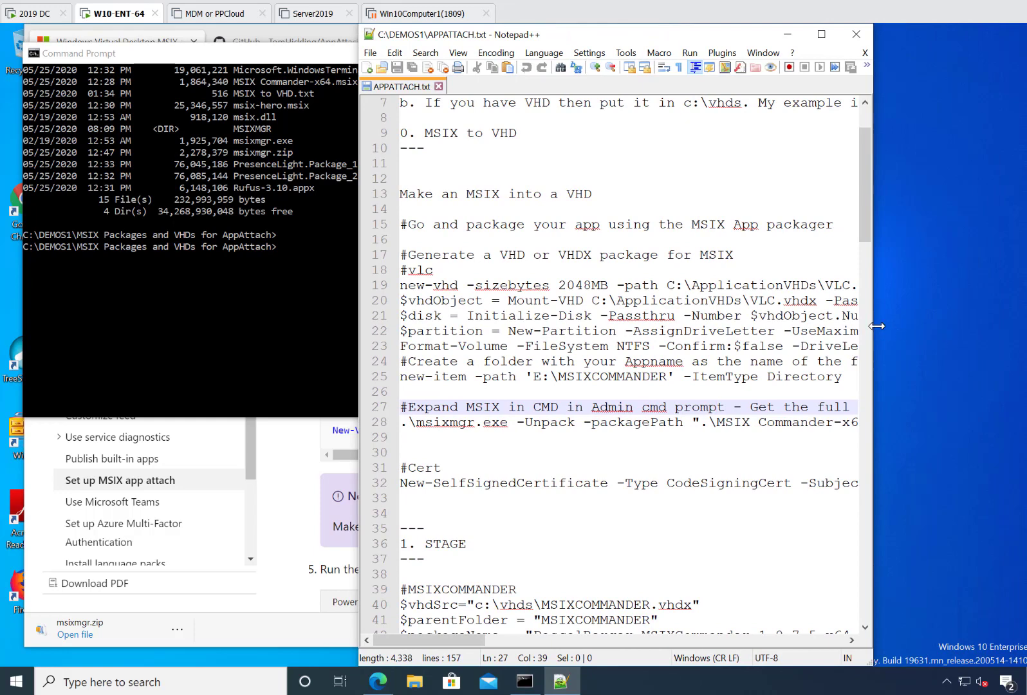
drag(891, 326, 1023, 328)
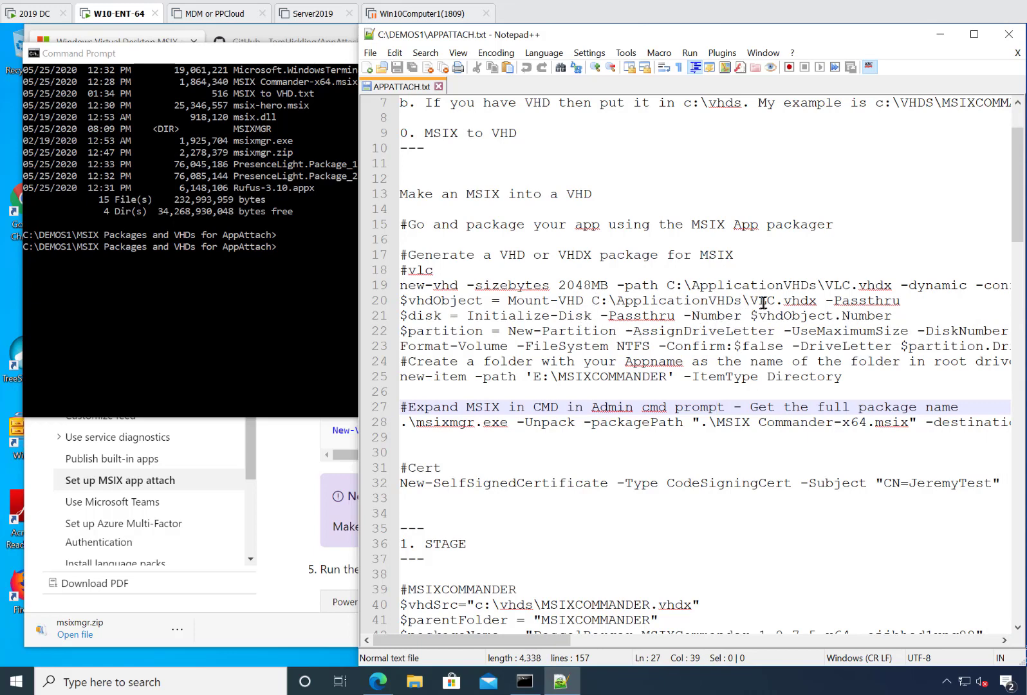
click(853, 283)
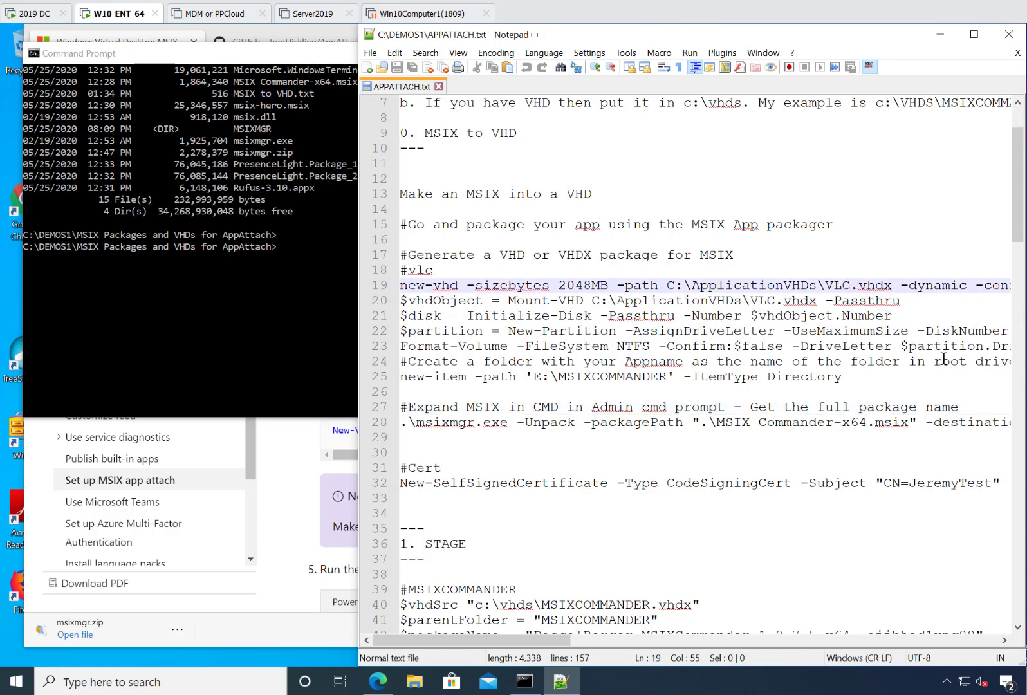
key(BackSpace)
key(BackSpace)
key(BackSpace)
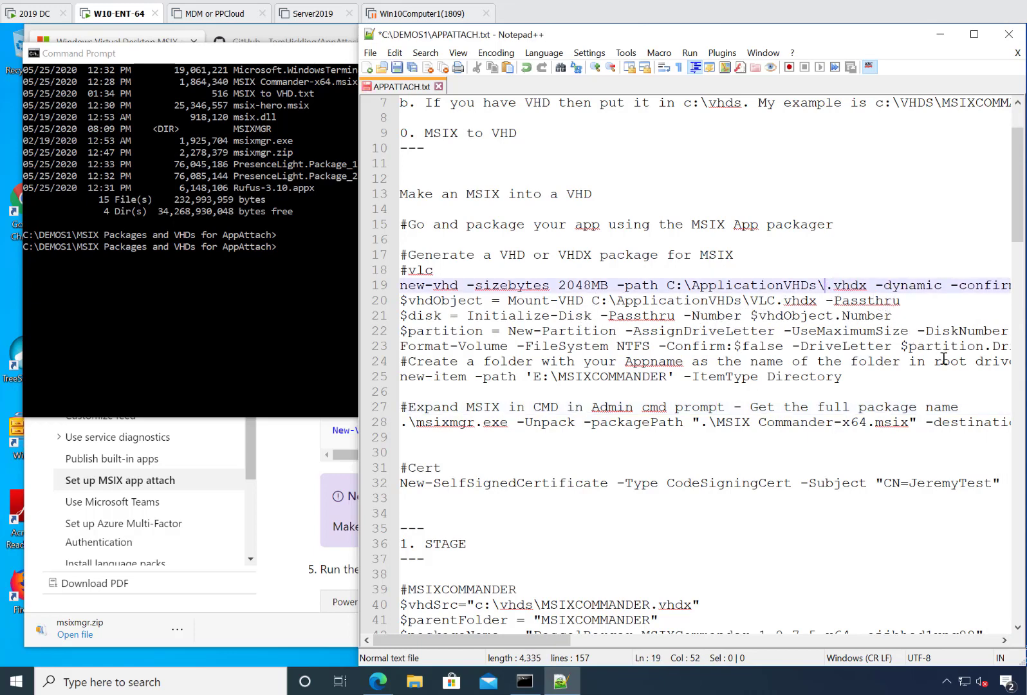
text(MSIXCOMMANDER)
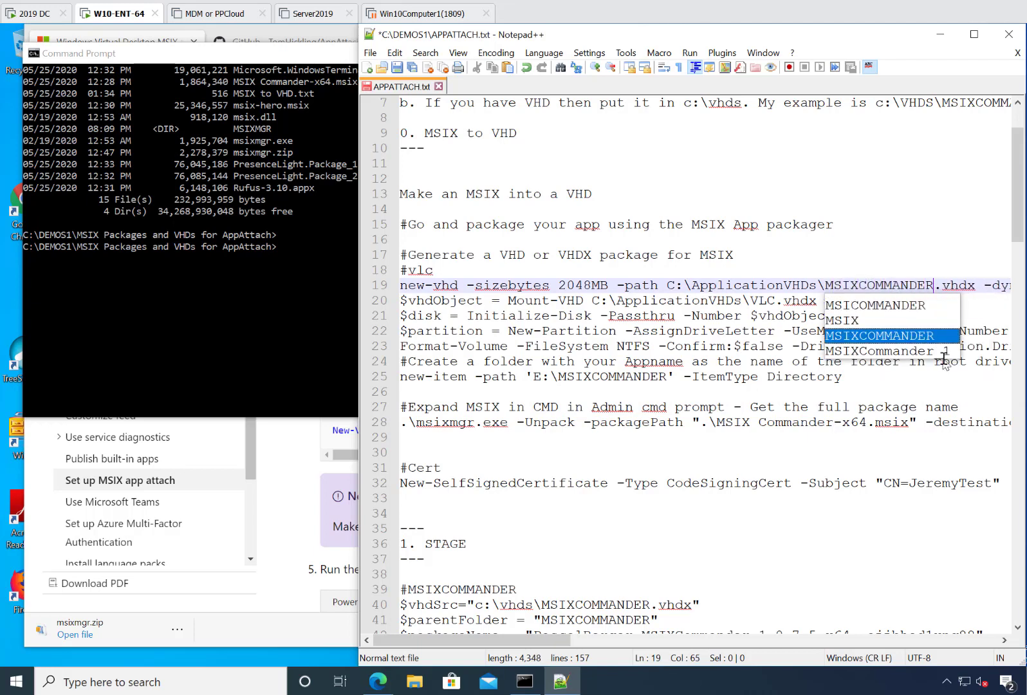
key(Escape)
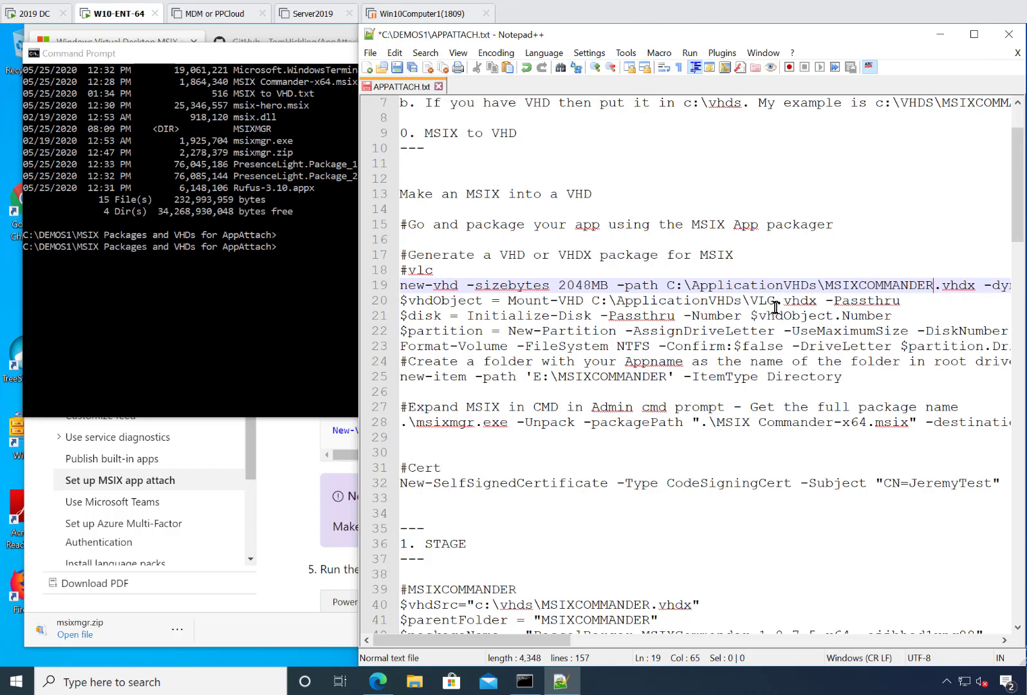
click(775, 299)
key(BackSpace)
key(BackSpace)
key(BackSpace)
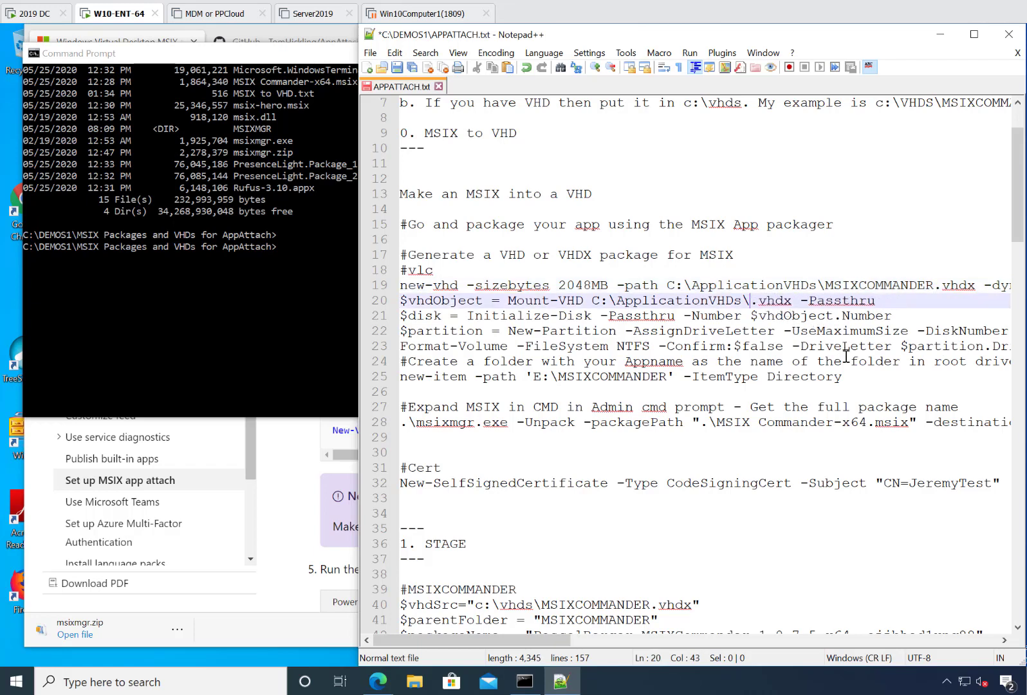
text(MSIXCOMMANDER)
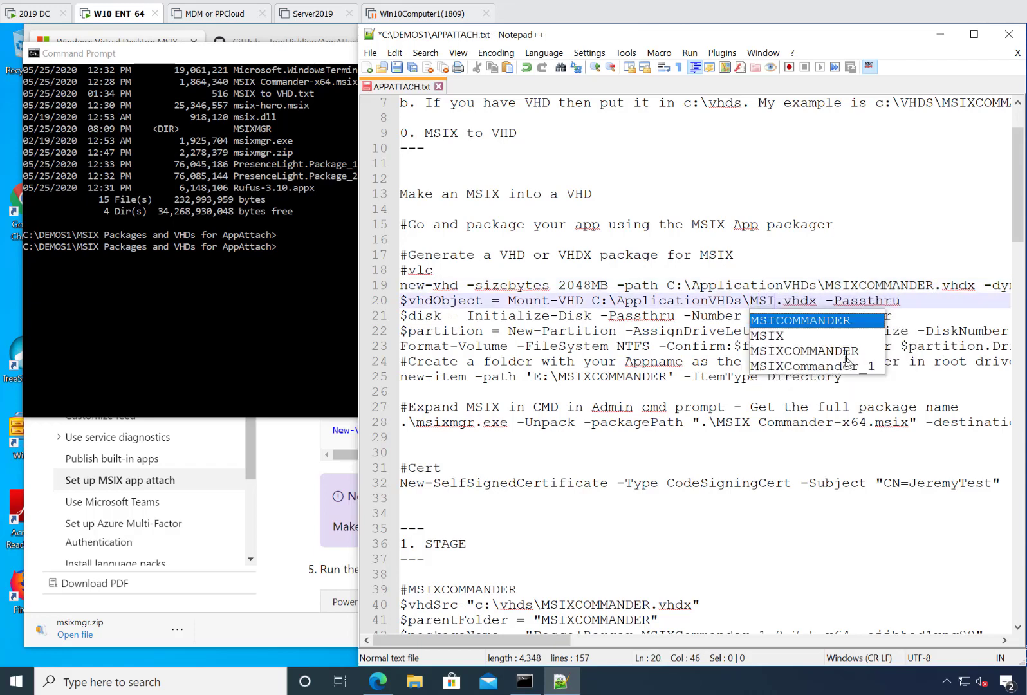
double_click(846, 356)
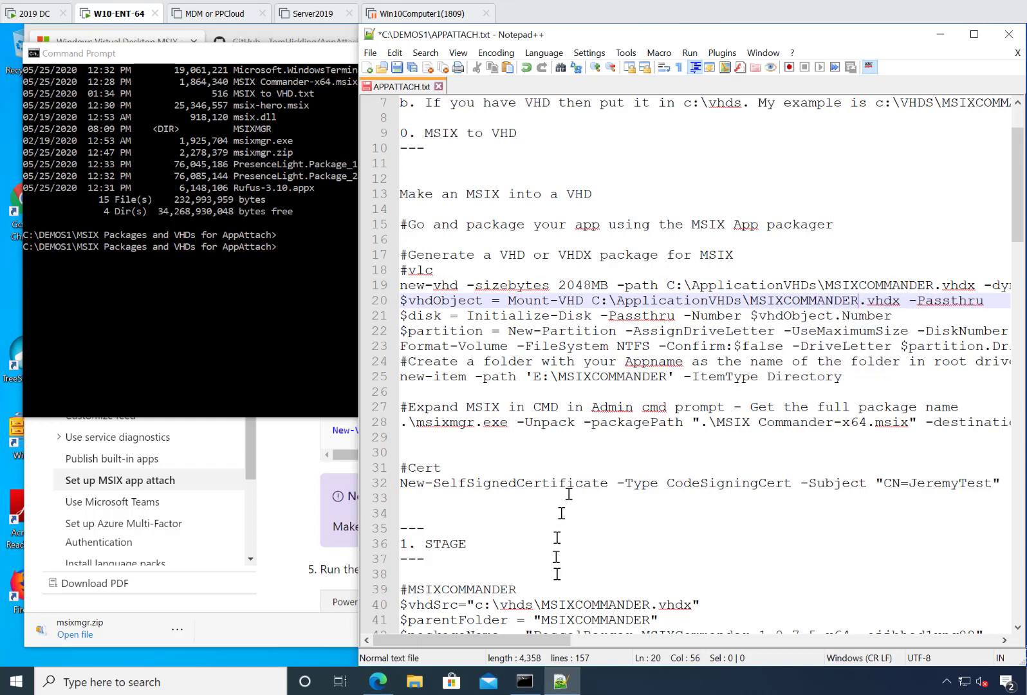
drag(552, 640, 528, 643)
Step: Review the Mount-VHD, E:\MSIXCOMMANDER folder and msixmgr unpack lines of the script
drag(483, 300, 769, 320)
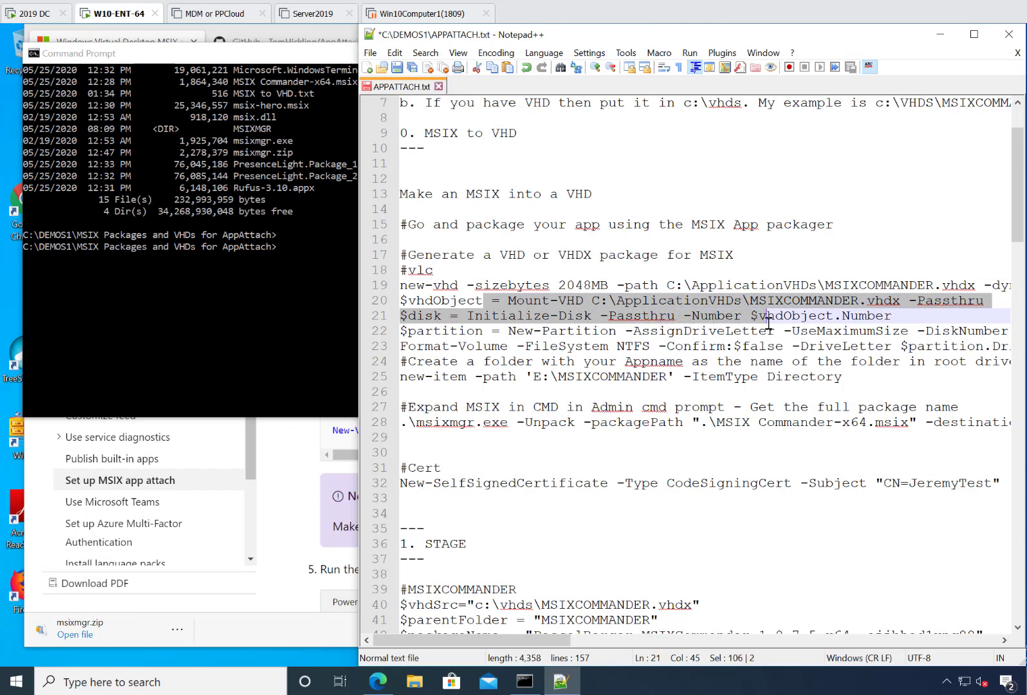
click(582, 422)
drag(500, 376, 644, 377)
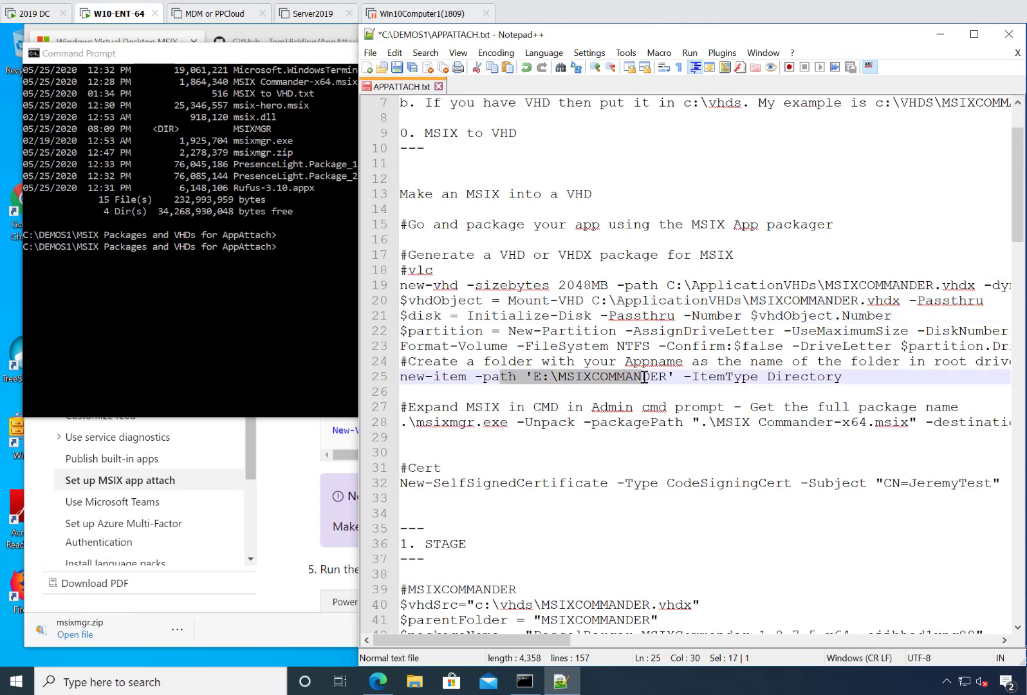
click(615, 376)
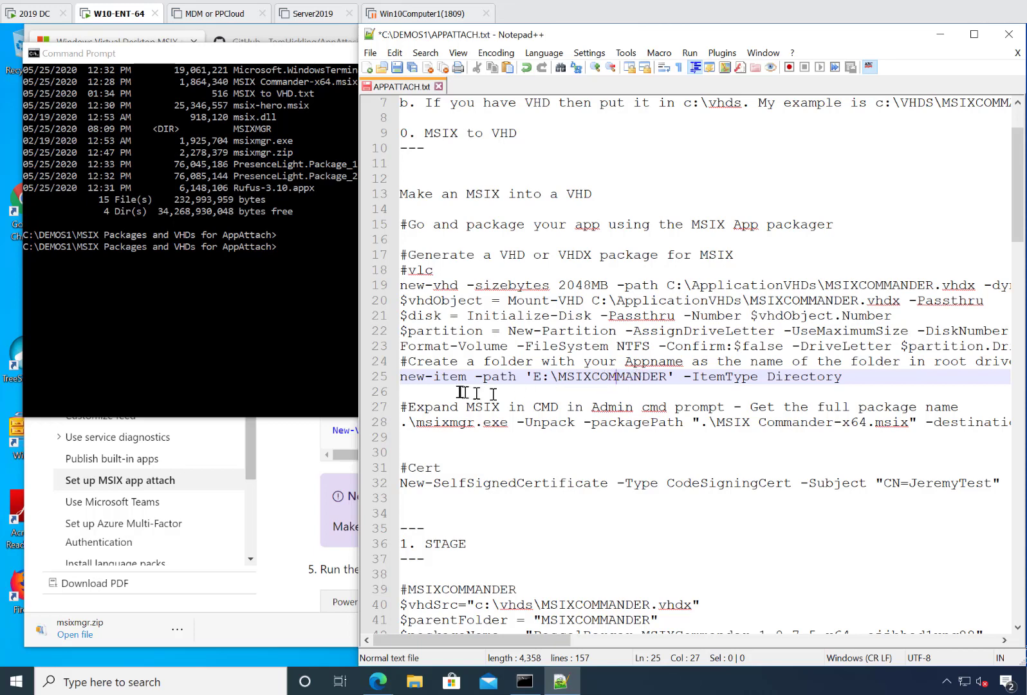
drag(402, 400, 600, 437)
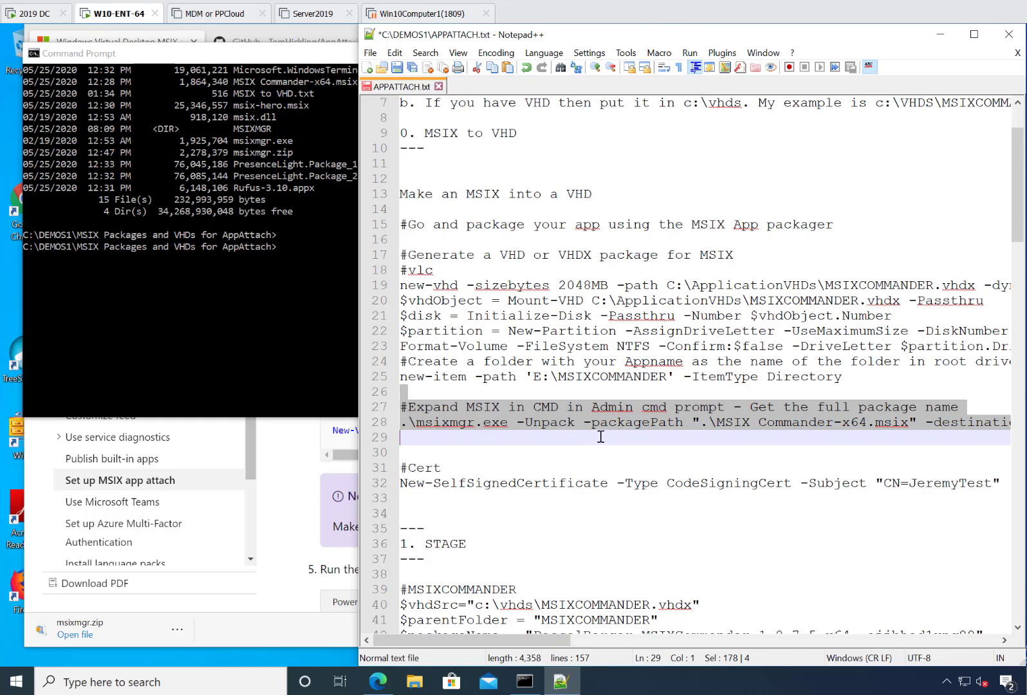
click(708, 422)
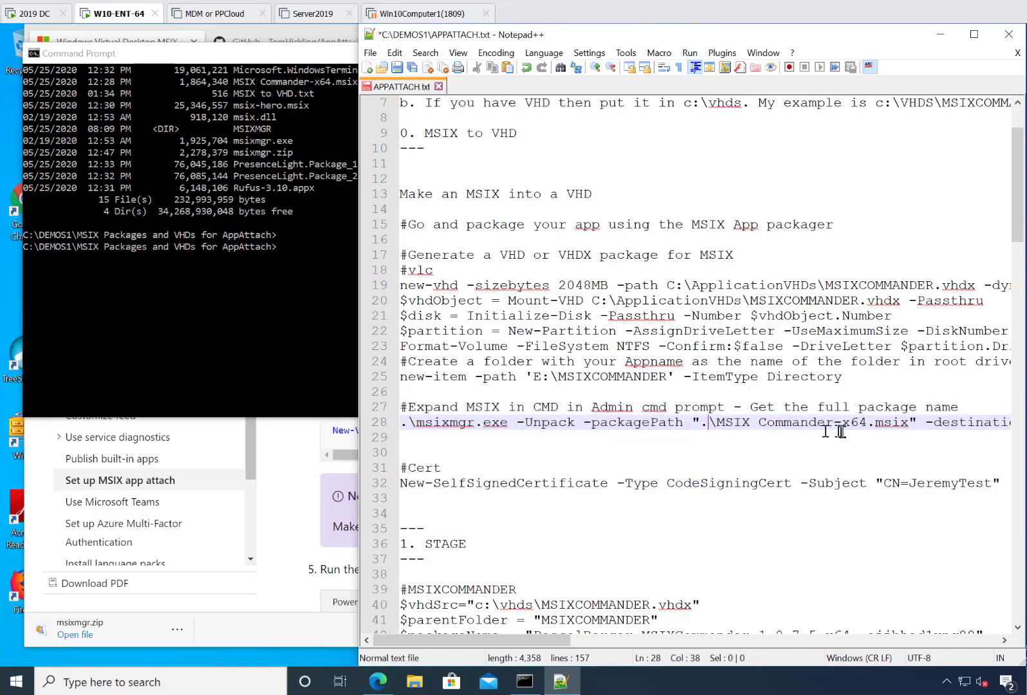
Step: Select the script lines up through the certificate command and copy them
click(440, 438)
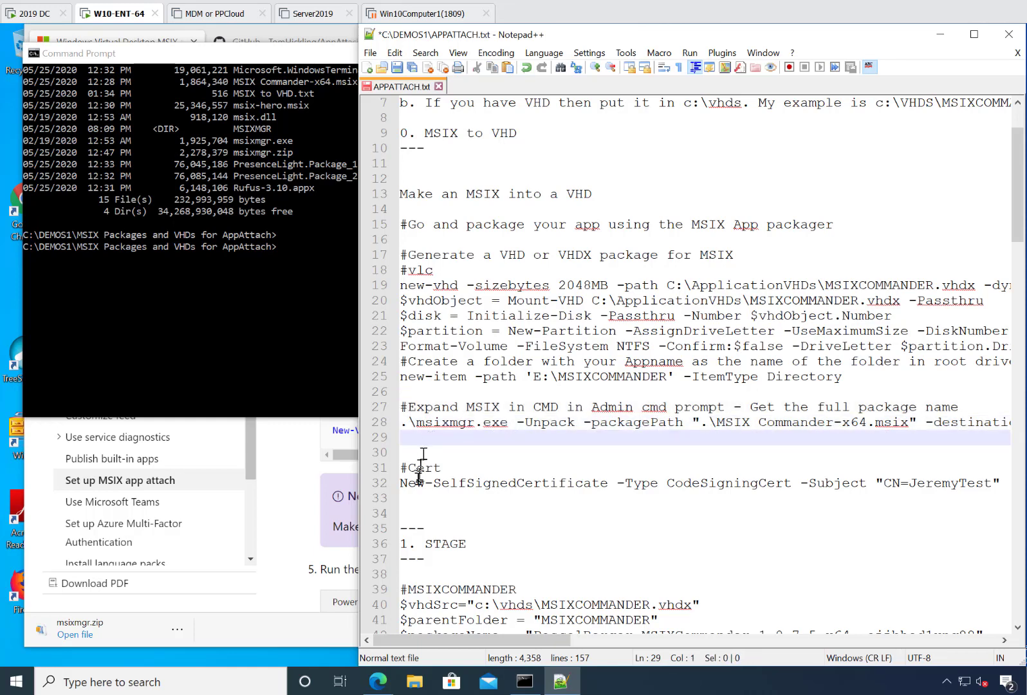
drag(422, 500, 408, 211)
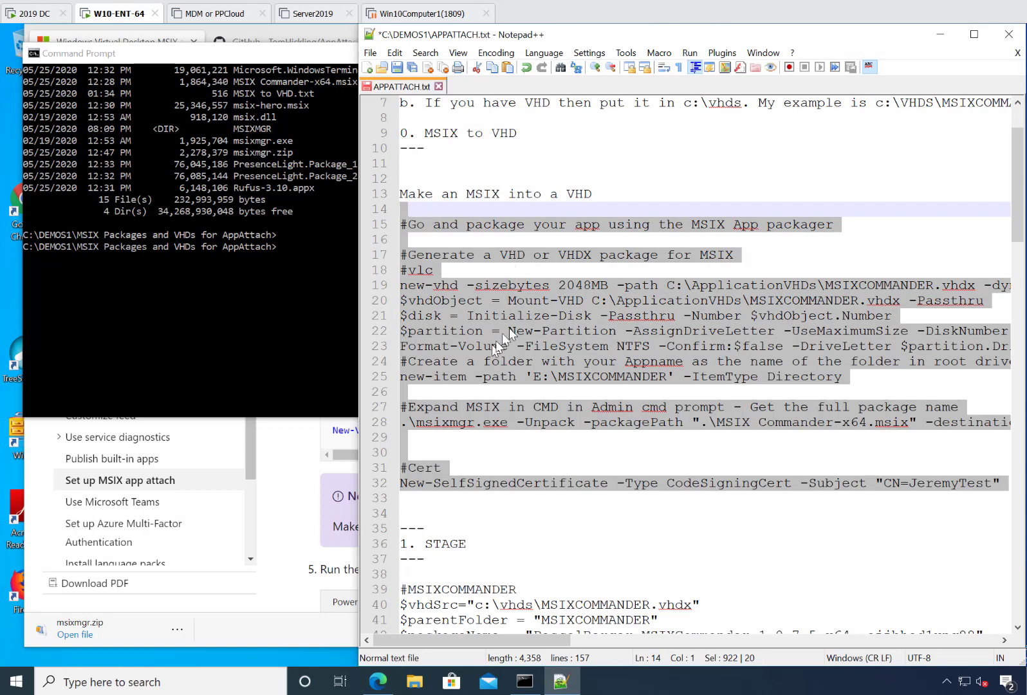
right_click(530, 311)
click(563, 341)
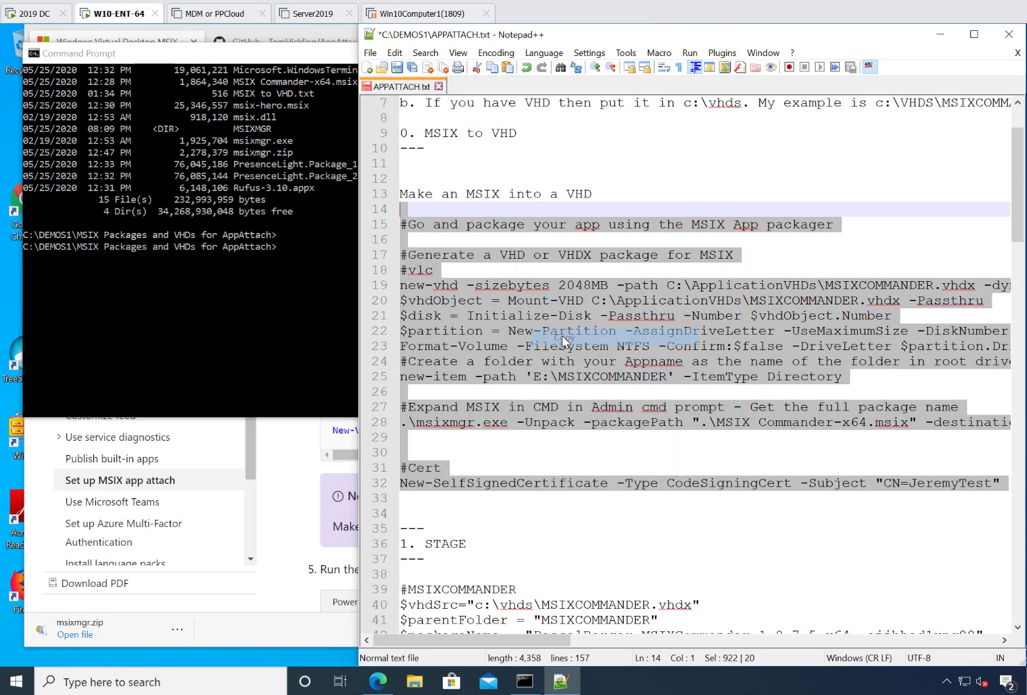
click(260, 283)
Step: Launch Windows PowerShell as administrator from a 'power' Start search and approve the UAC prompt
click(16, 680)
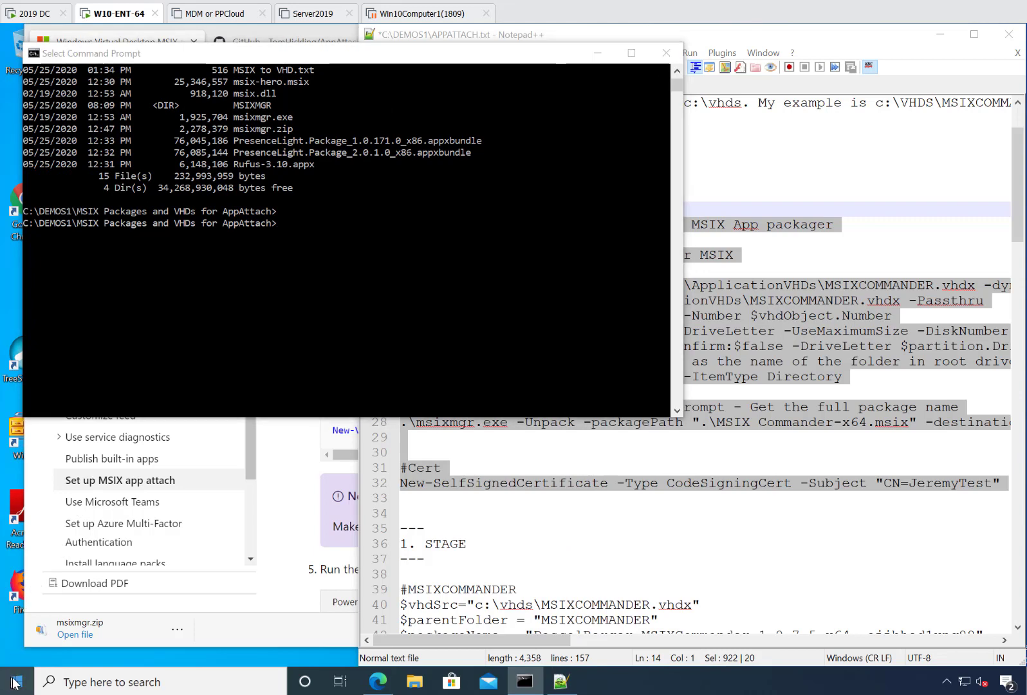
text(power)
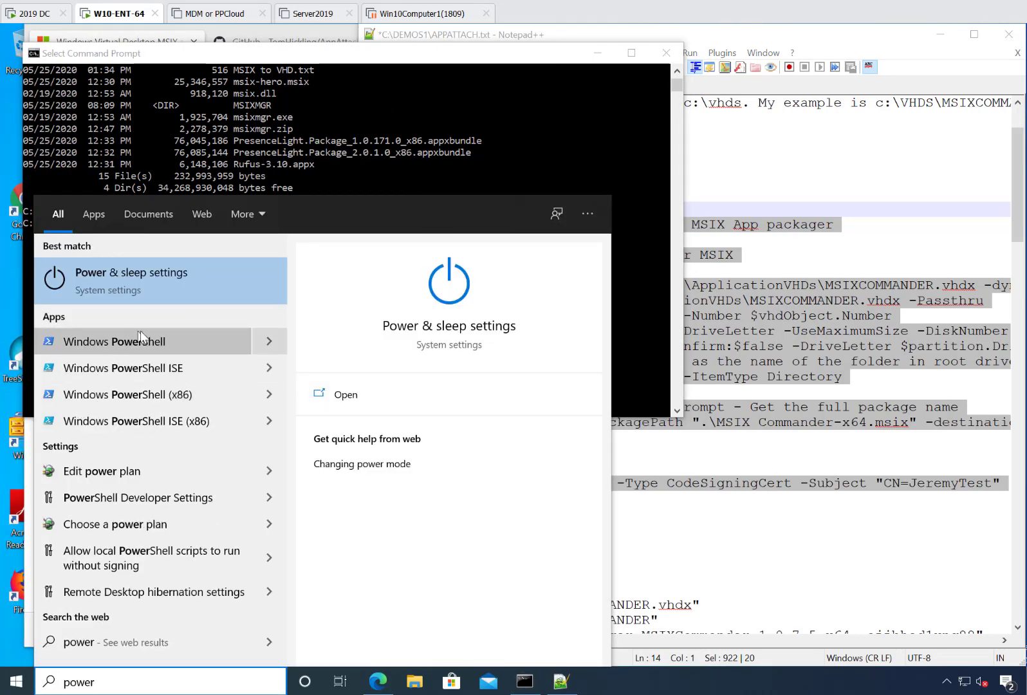
click(268, 342)
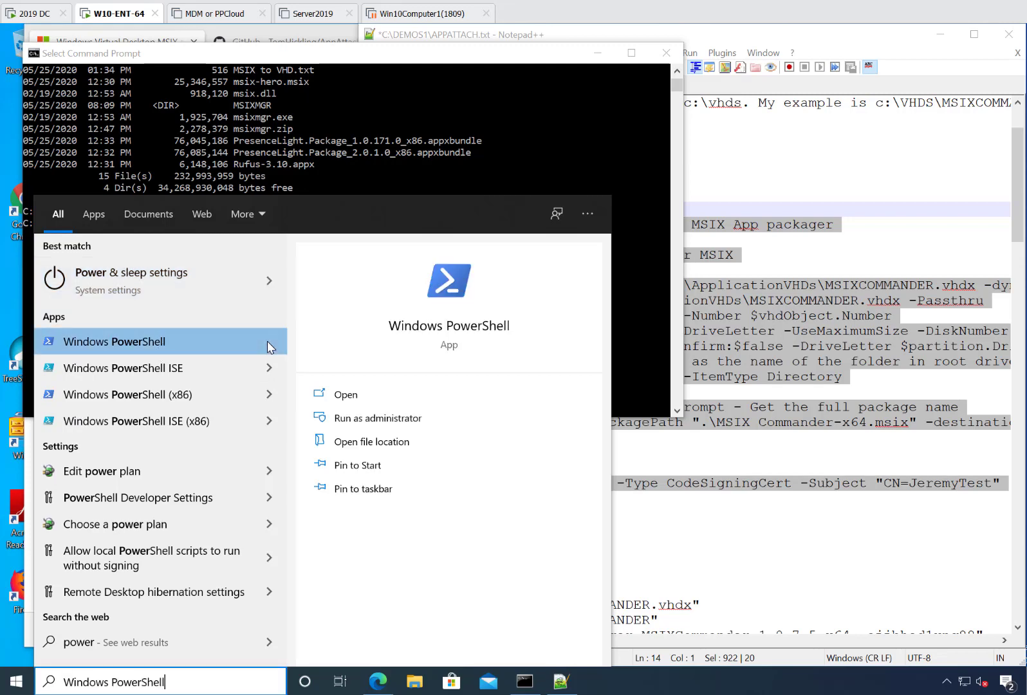
click(376, 415)
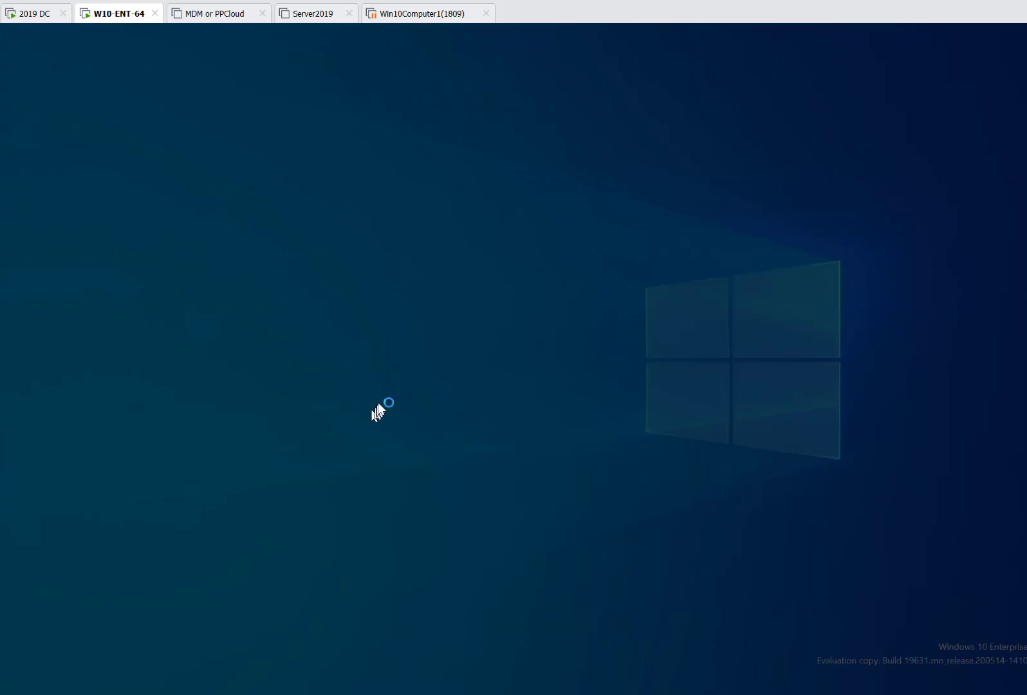
click(443, 445)
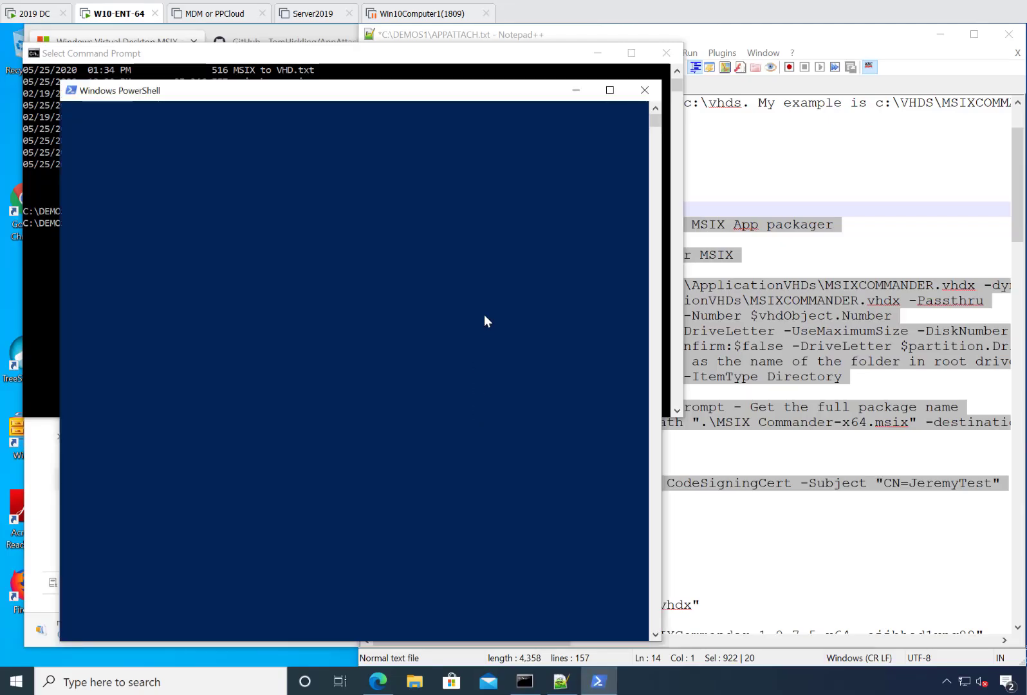
Step: Change into C:\DEMOS1\MSIX Packages and VHDs for AppAttach and list its contents
text(cd \de)
key(Tab)
key(Return)
text(di)
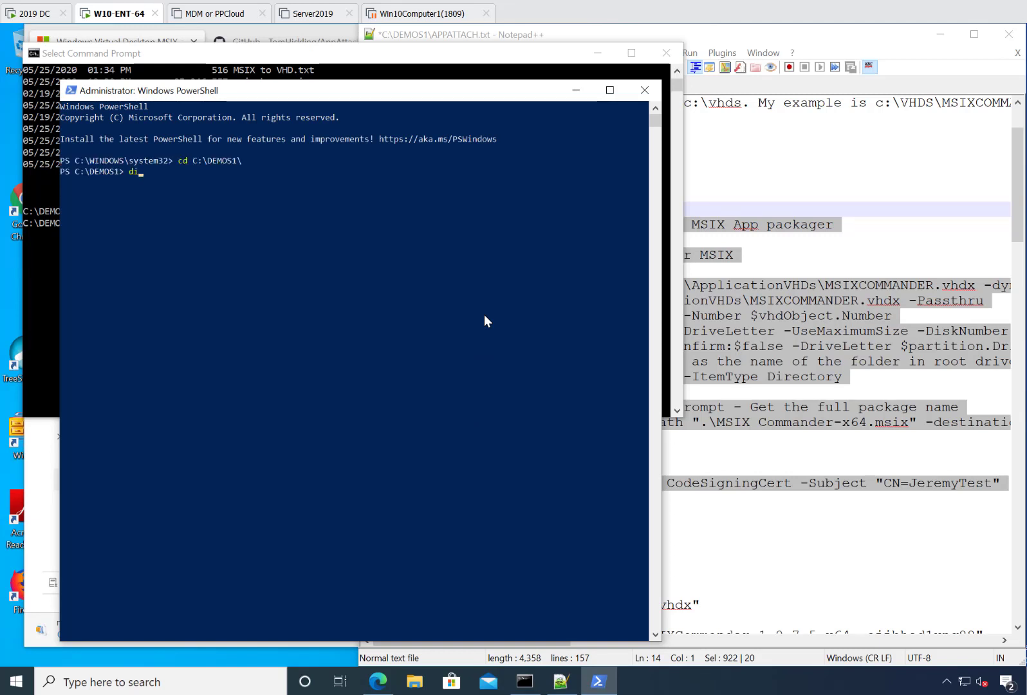
text(r)
key(Return)
text(cd .\m)
key(Tab)
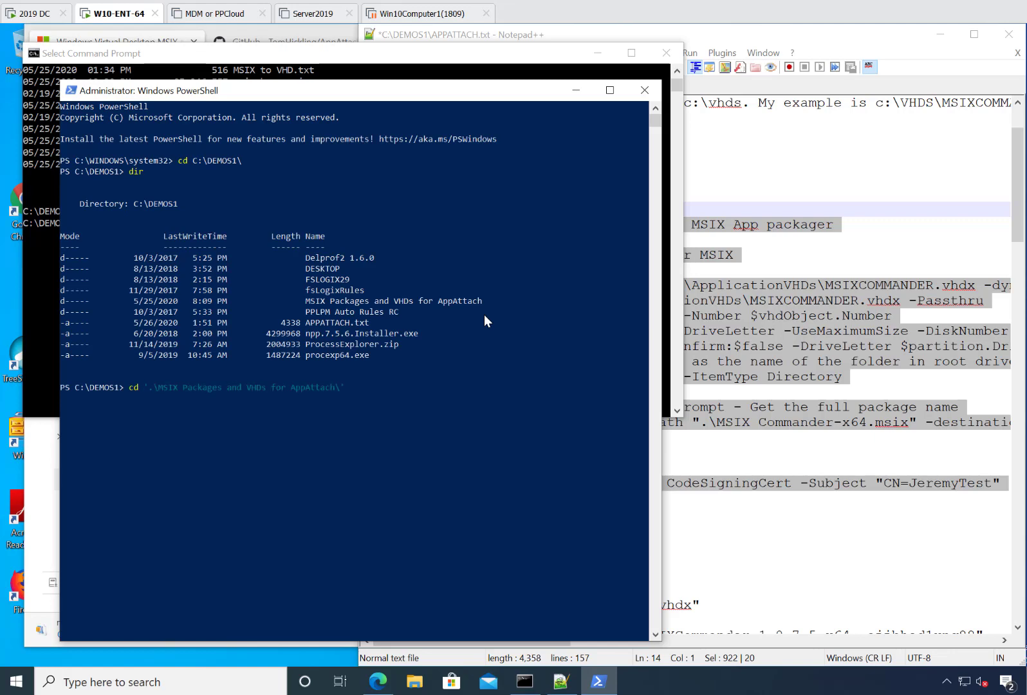
key(Return)
text(dir)
key(Return)
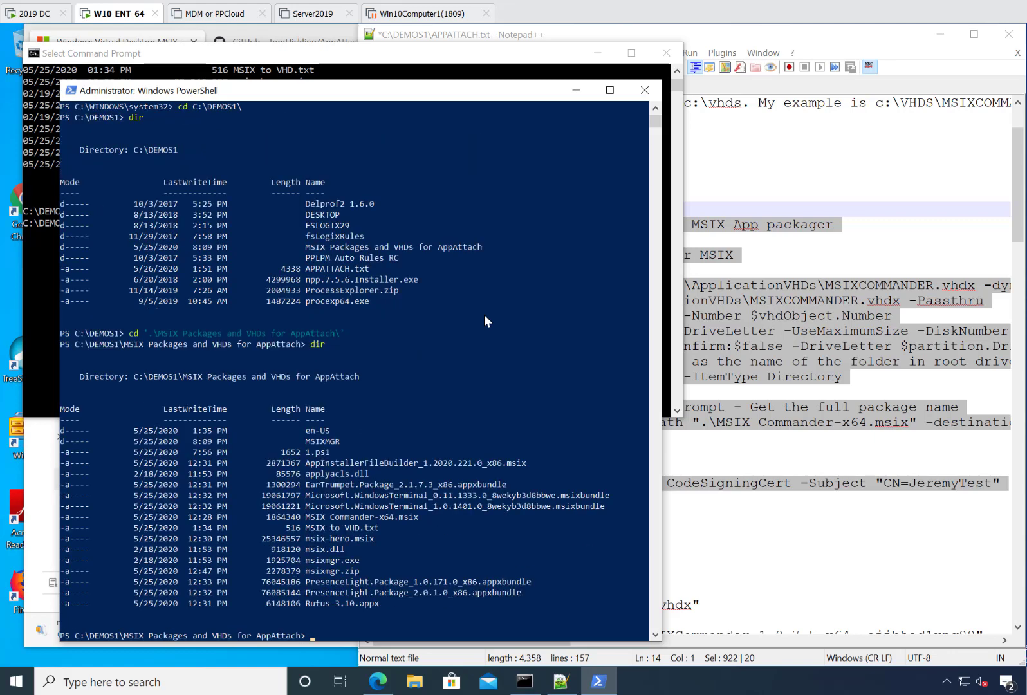
Step: Copy the script block from Notepad++ and paste it into PowerShell to run it
right_click(924, 365)
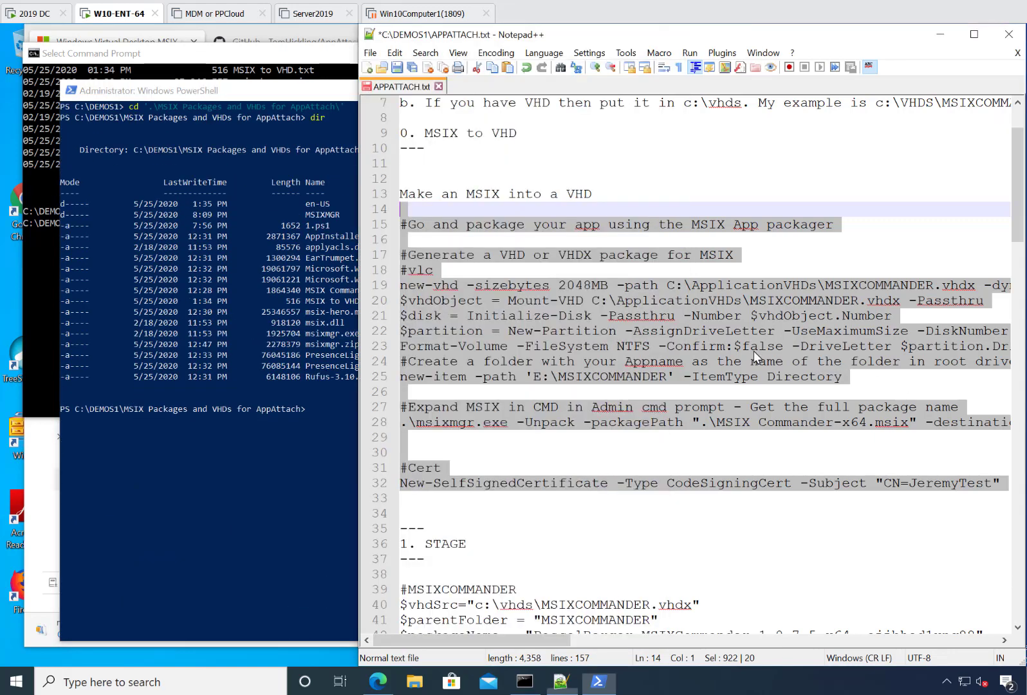
click(835, 65)
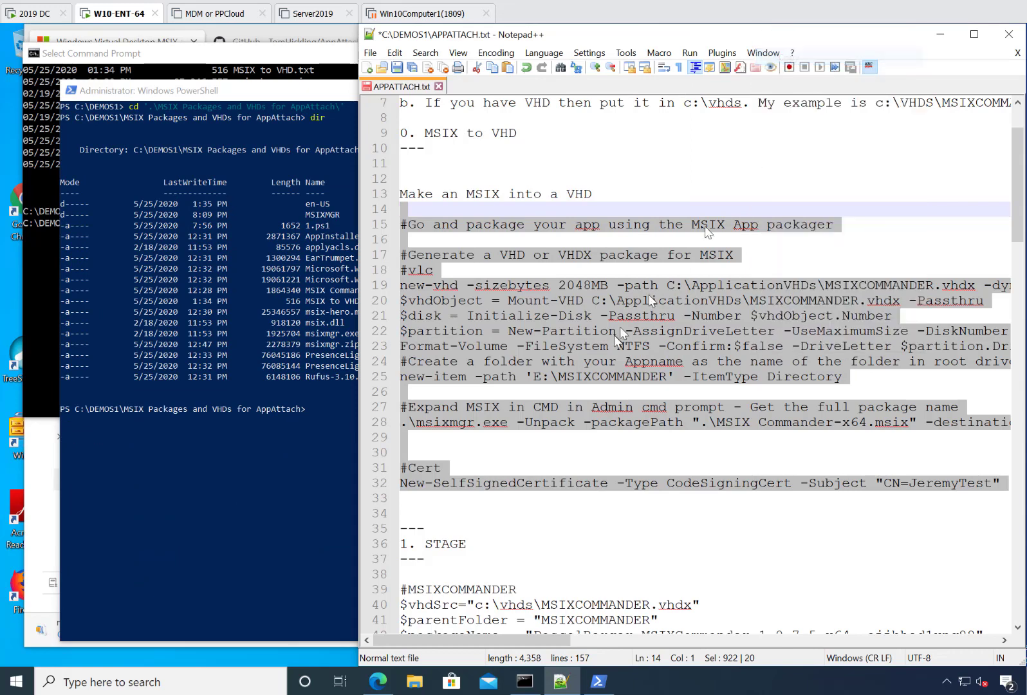
click(616, 330)
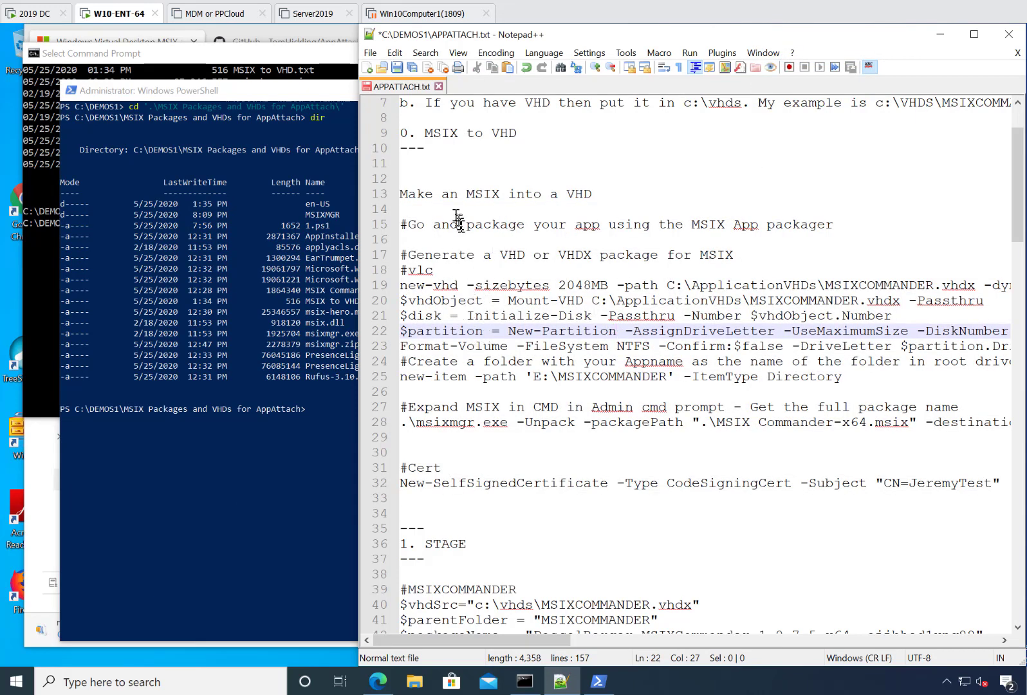
click(318, 513)
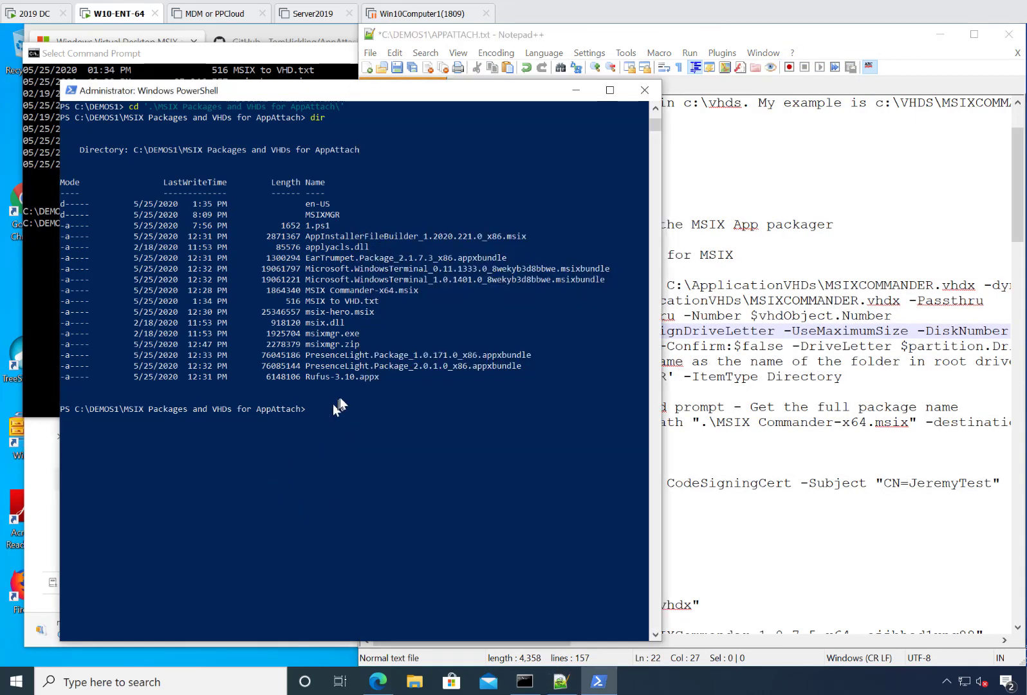
right_click(339, 407)
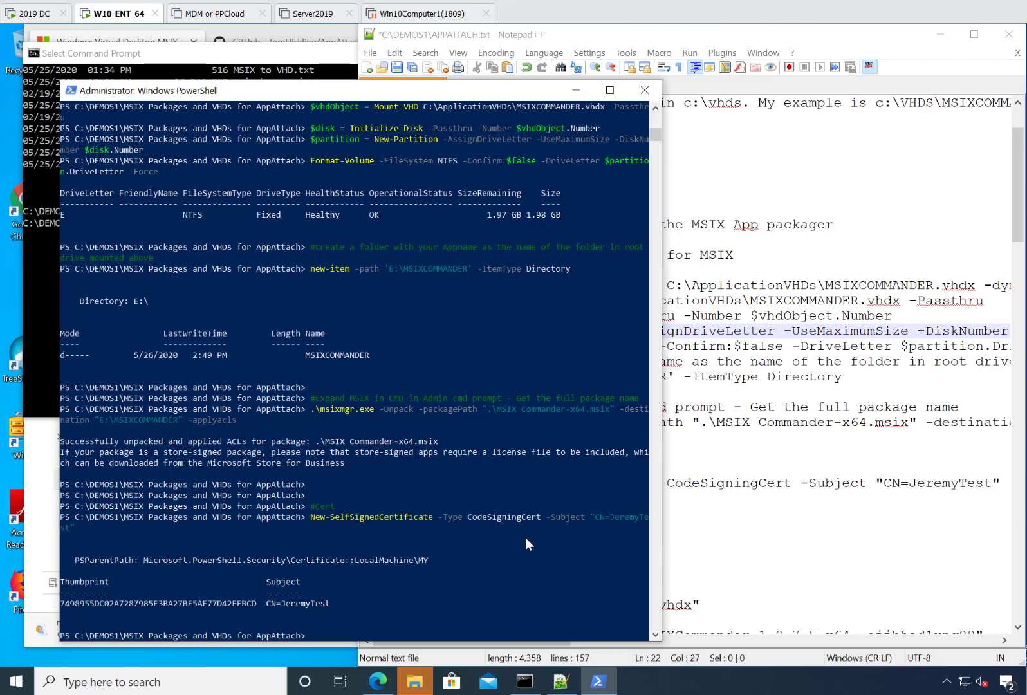
Step: List drive E: and the contents of its MSIXCOMMANDER folder
scroll(526, 539, down, 2)
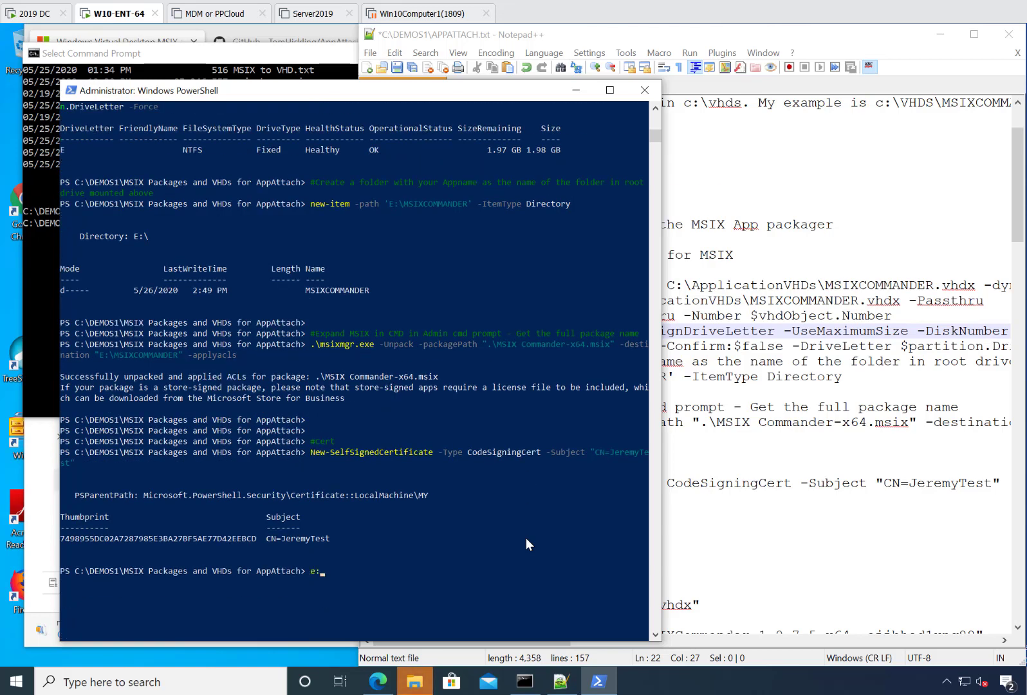
text(dir)
key(Return)
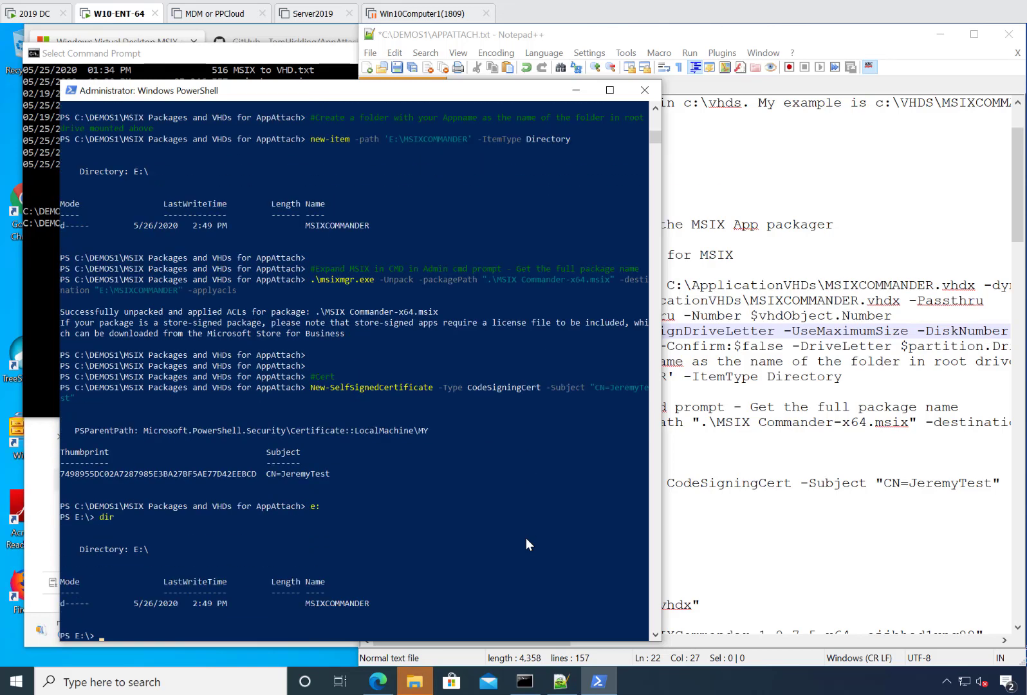
scroll(520, 541, down, 1)
text(cd m)
key(Tab)
key(Return)
text(dir)
key(Return)
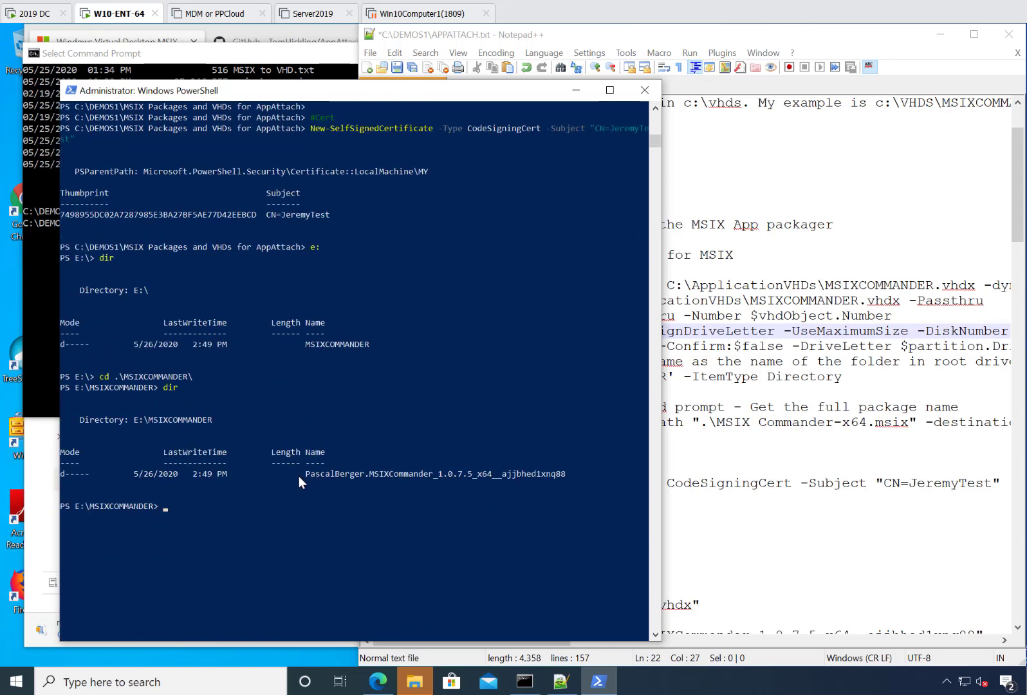
Step: Select the unpacked package's folder name and relist the MSIXCOMMANDER folder
mouse_move(300, 476)
mouse_down()
mouse_move(359, 485)
mouse_move(305, 474)
mouse_move(503, 479)
mouse_move(583, 466)
mouse_move(562, 474)
mouse_up()
click(366, 474)
click(532, 506)
scroll(534, 514, down, 2)
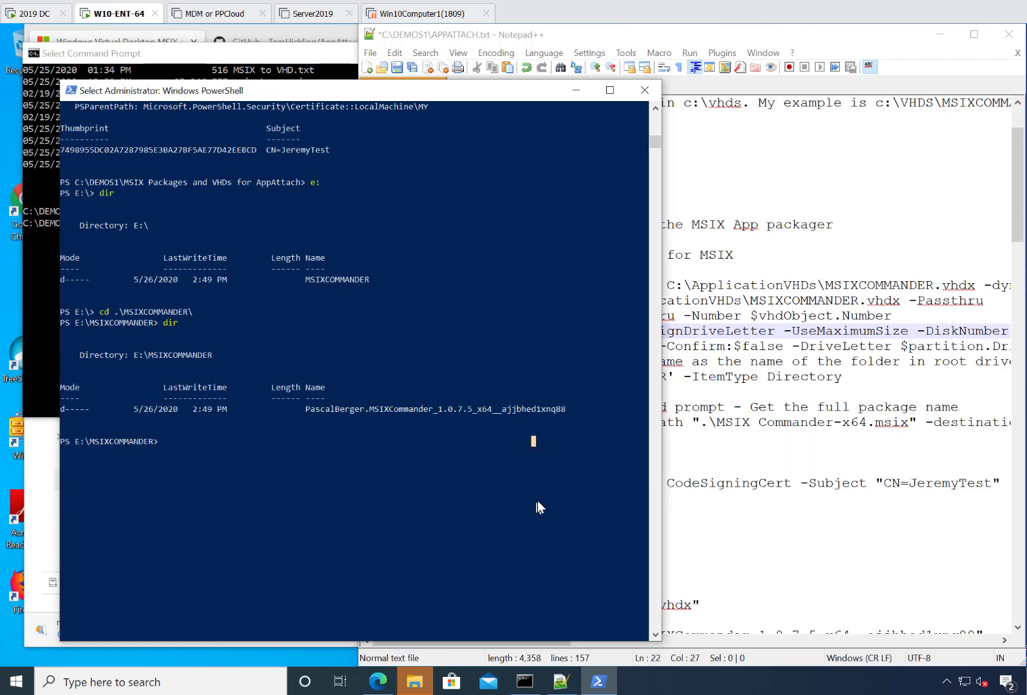
key(Return)
key(Return)
text(dir)
key(Return)
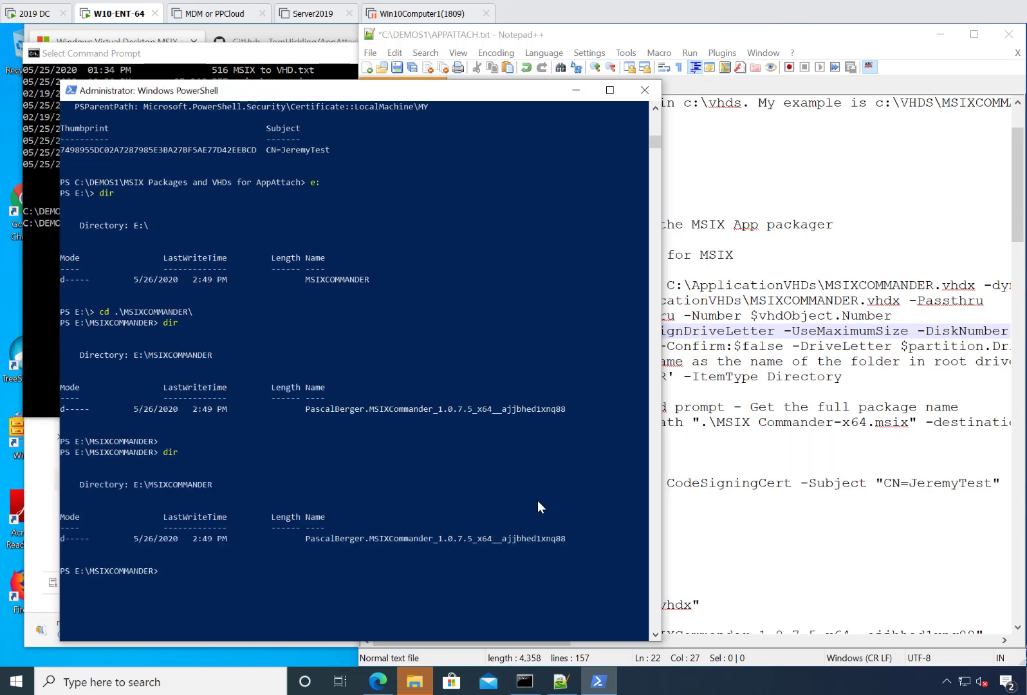
Step: Enter the PascalBerger.MSIXCommander_1.0.7.5_x64 folder, list its files, and return to the root
text(cd)
key(Tab)
key(Return)
text(dir)
key(Return)
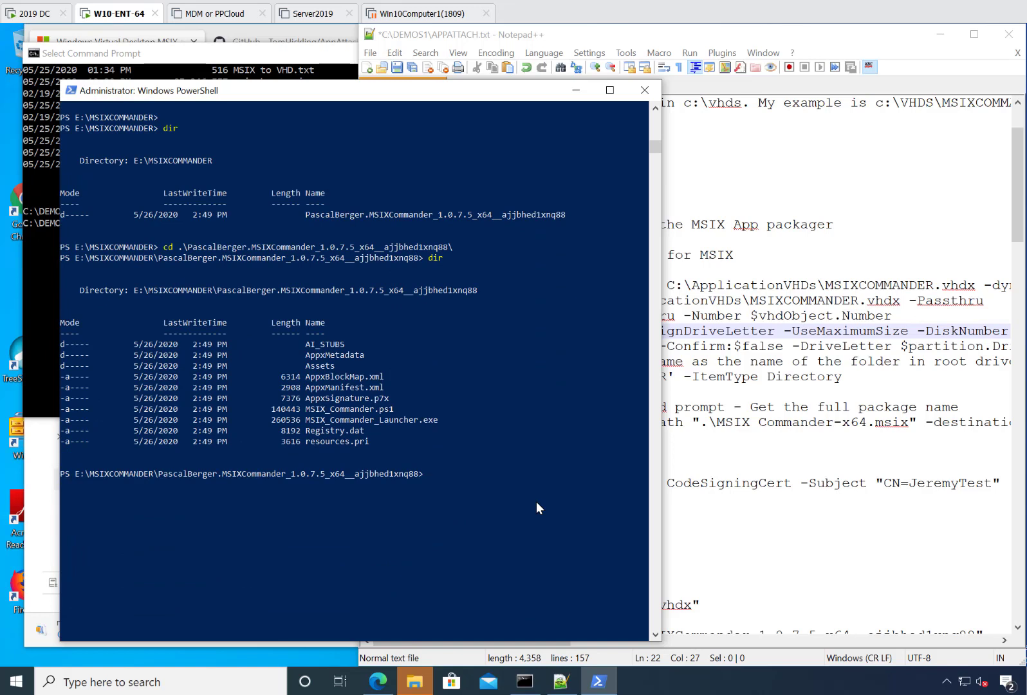
text(cd \)
Step: Read the app attach docs down to the staging script and mountvol GUID example, then minimize Edge
click(160, 56)
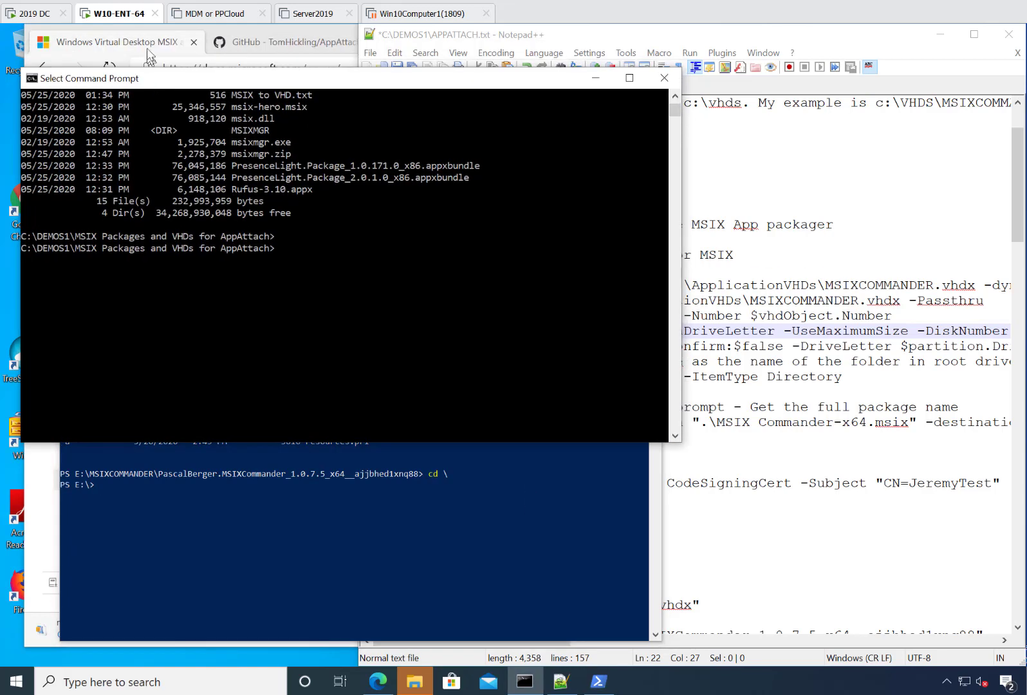
click(148, 40)
scroll(497, 331, down, 7)
scroll(496, 332, down, 6)
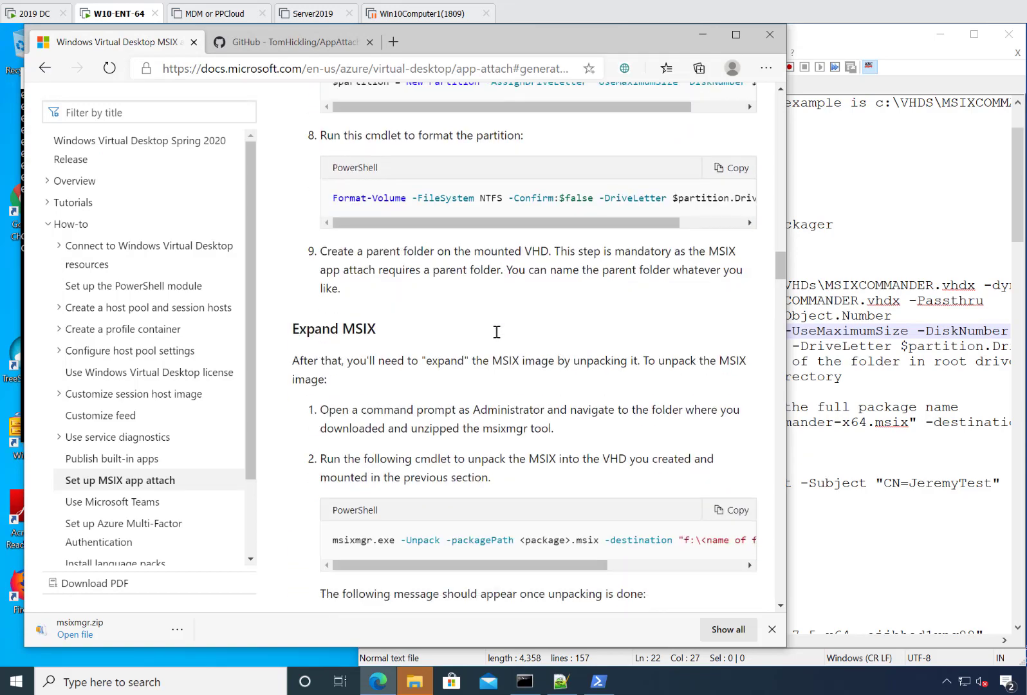
scroll(496, 336, down, 7)
scroll(451, 335, up, 13)
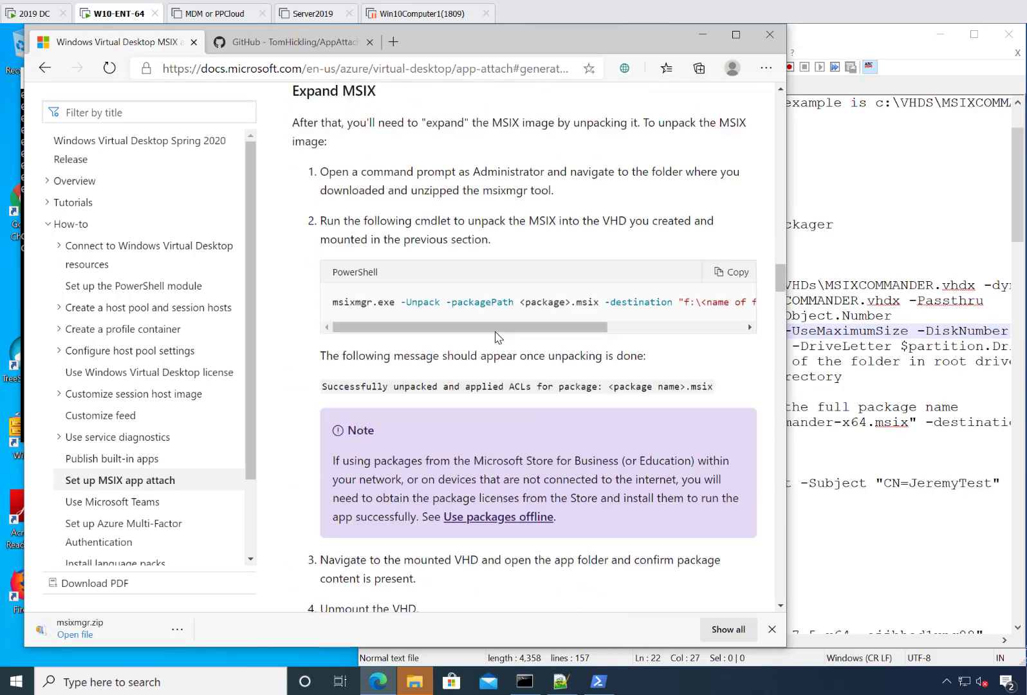
scroll(463, 295, down, 11)
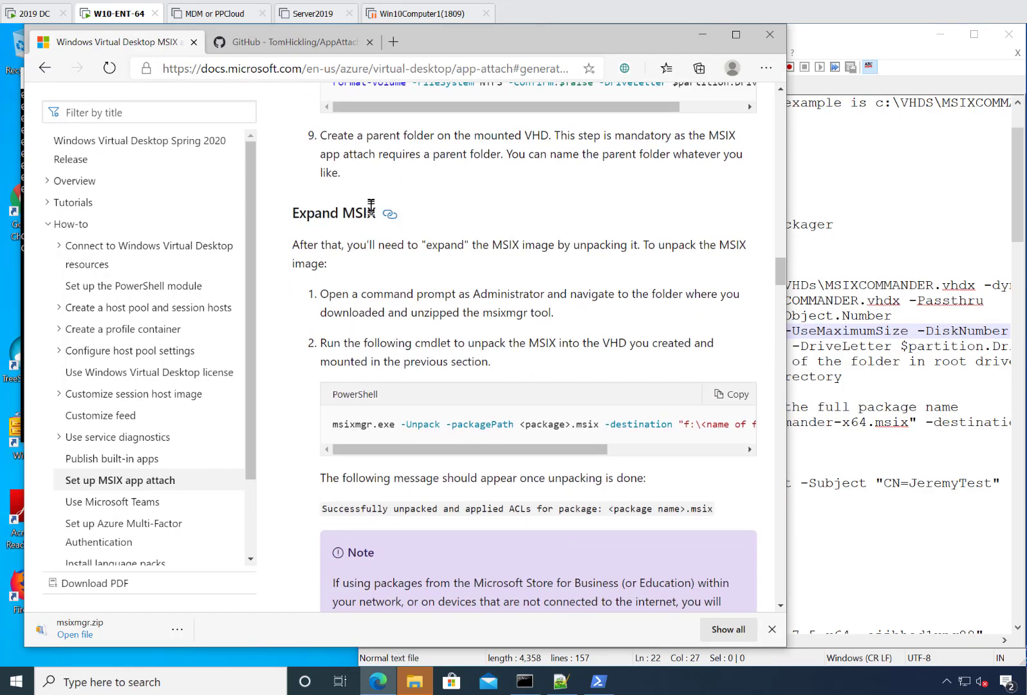
scroll(364, 250, down, 8)
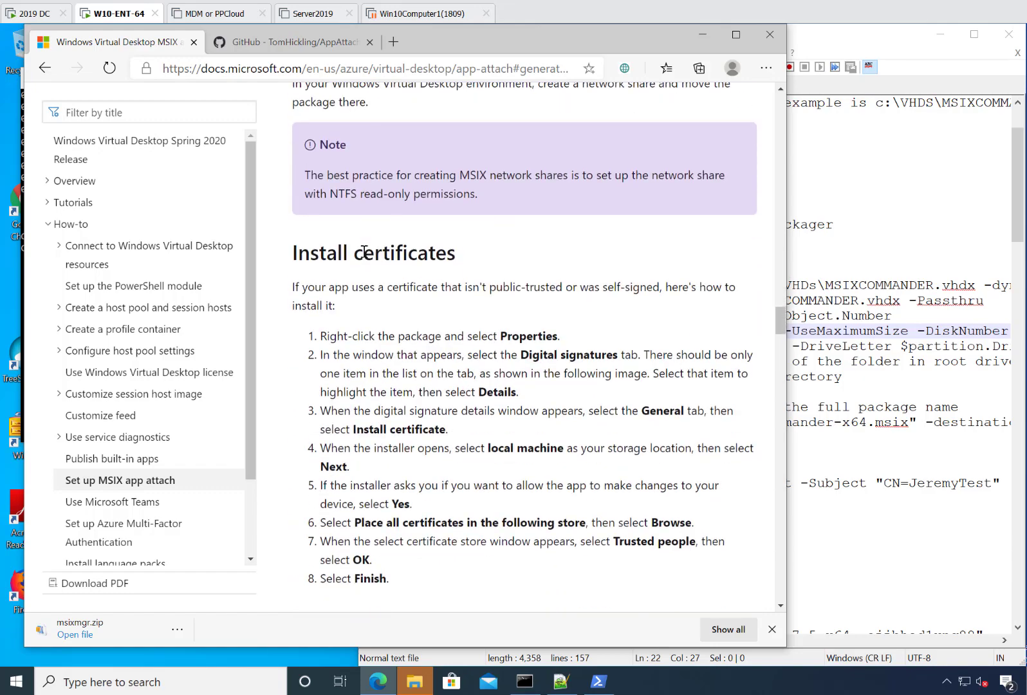
scroll(364, 251, down, 3)
scroll(366, 254, up, 3)
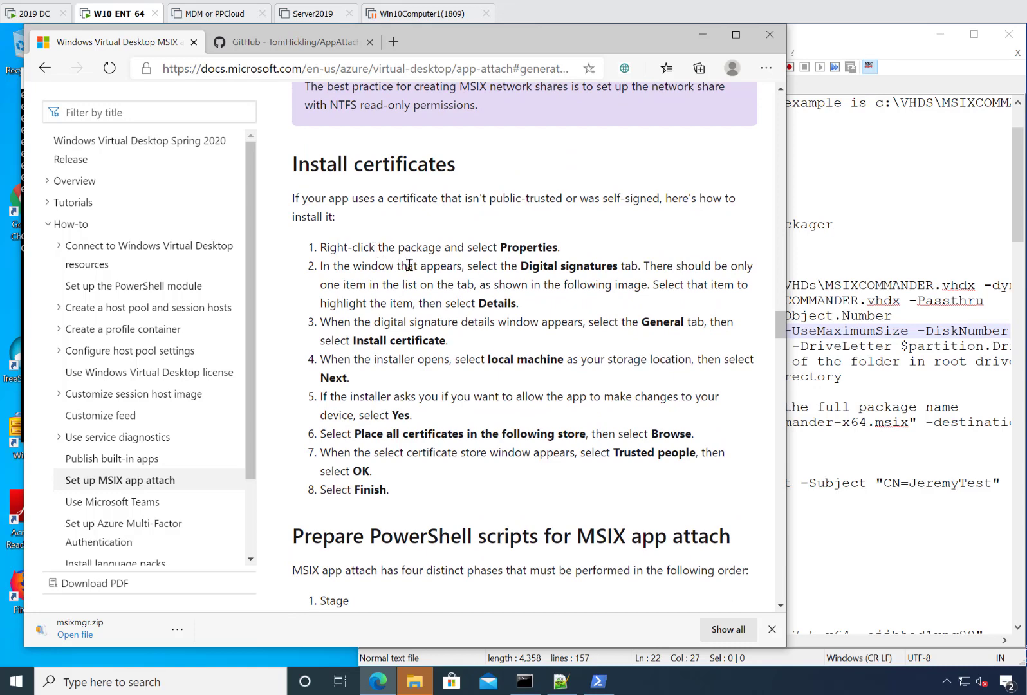
scroll(409, 265, down, 4)
scroll(409, 266, down, 2)
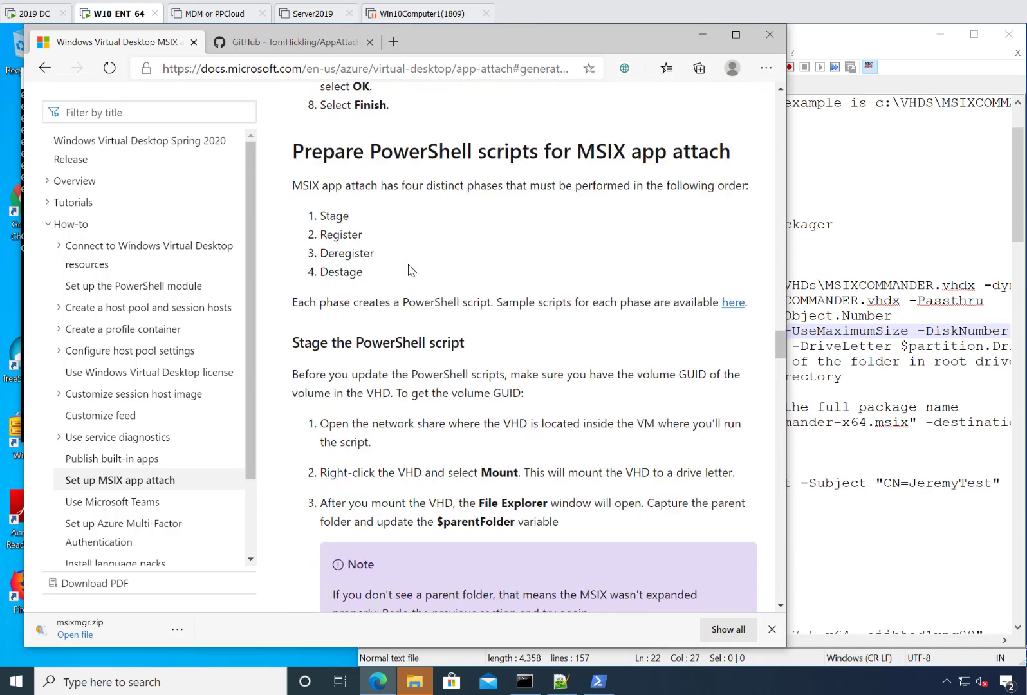
scroll(410, 268, down, 6)
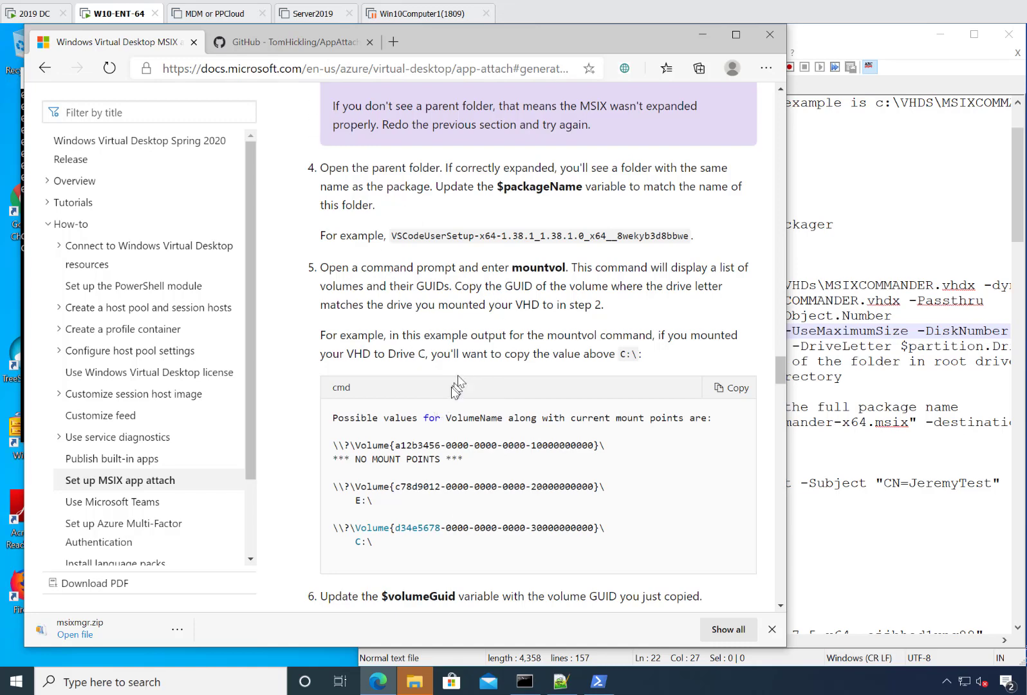
click(700, 33)
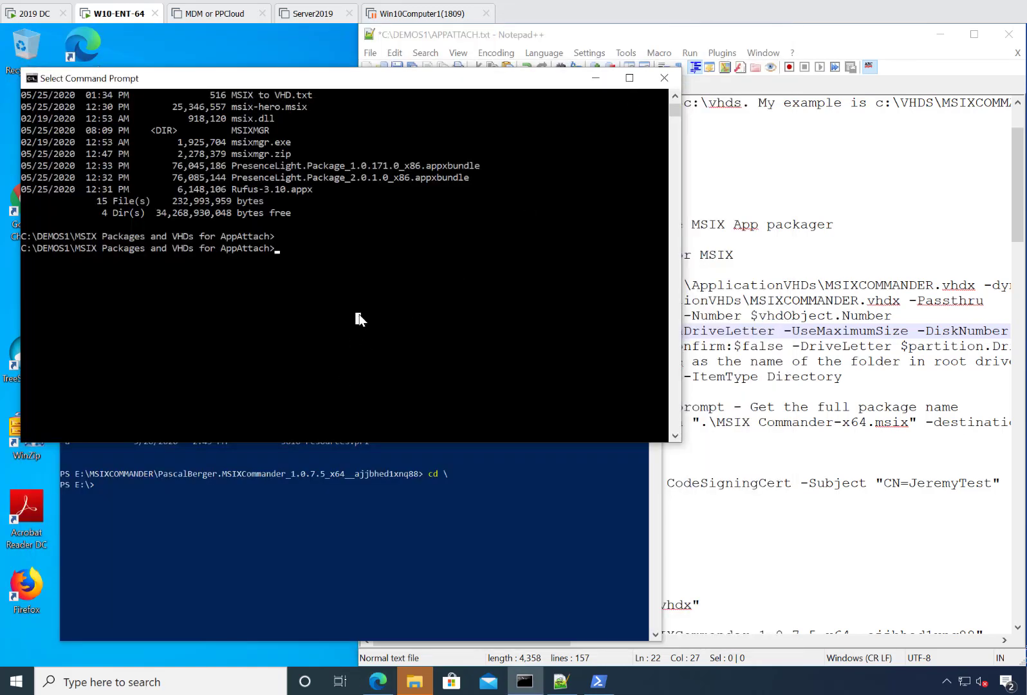
Step: Run mountvol and copy the E: drive's volume GUID
click(313, 519)
text(mountvol)
key(Return)
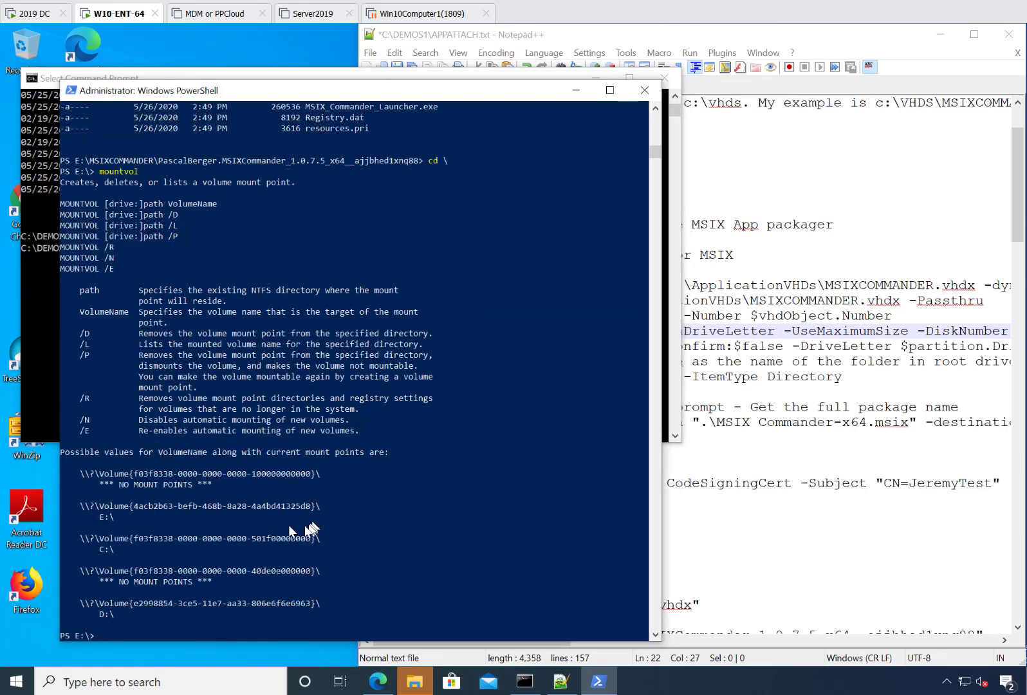
drag(131, 506, 199, 507)
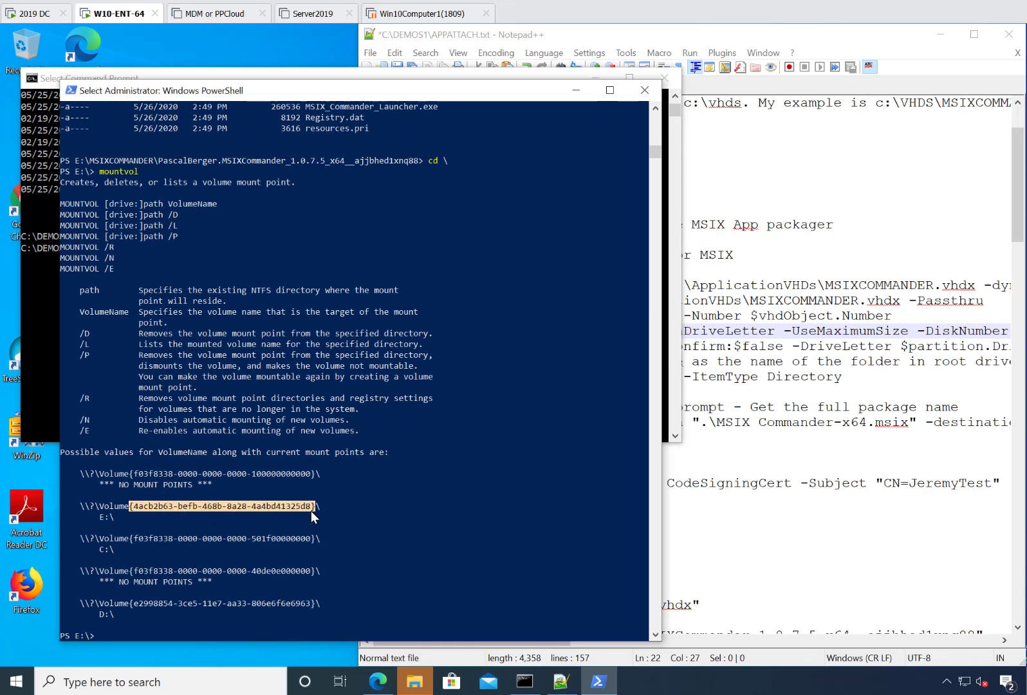
key(super)
key(super)
right_click(289, 507)
drag(326, 508, 138, 509)
key(ctrl+c)
right_click(138, 509)
Step: In a new Notepad++ note, paste the GUID after 'VOL GUID:' and add a 'Package name' line above
click(921, 330)
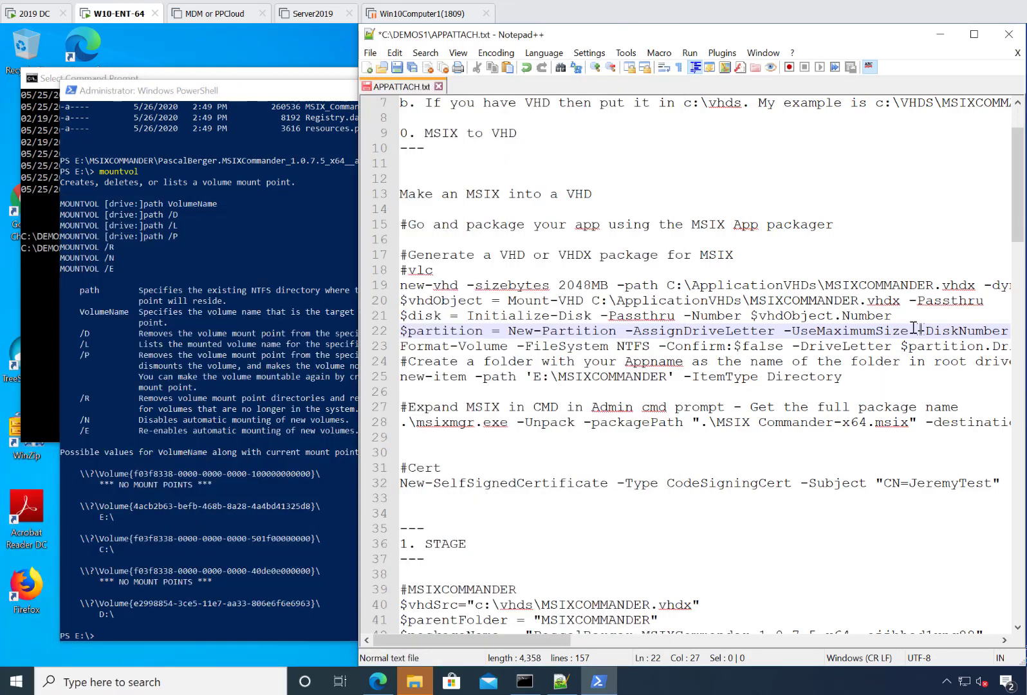
click(921, 329)
key(ctrl+n)
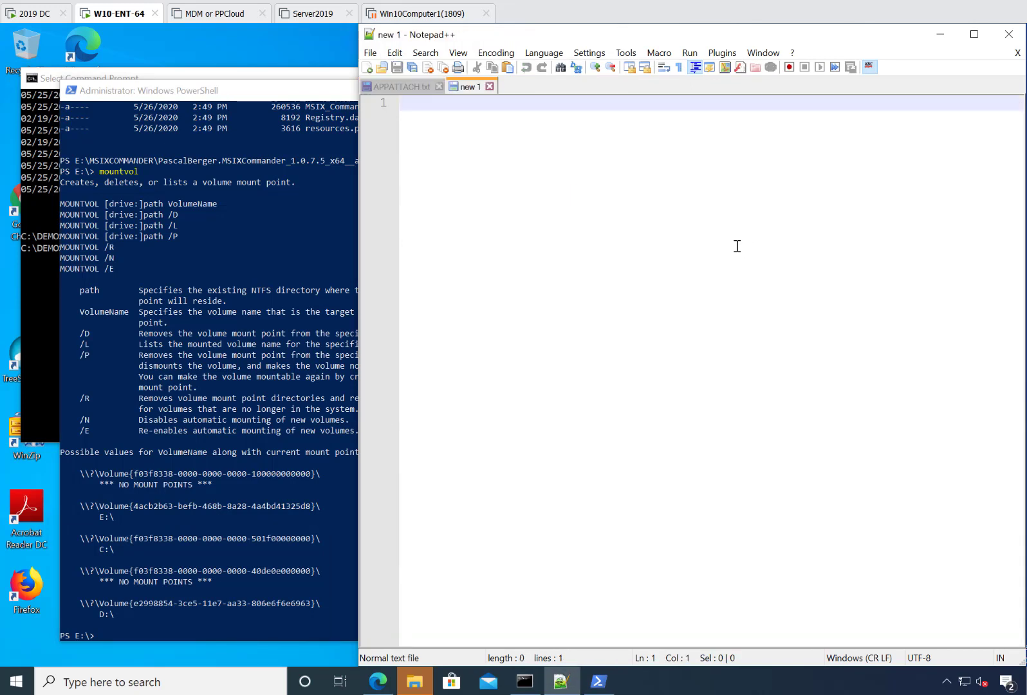
key(Return)
key(Return)
text(VOL GUID: 4acb2b63-befb-468b-8a28-4a4bd41325d8)
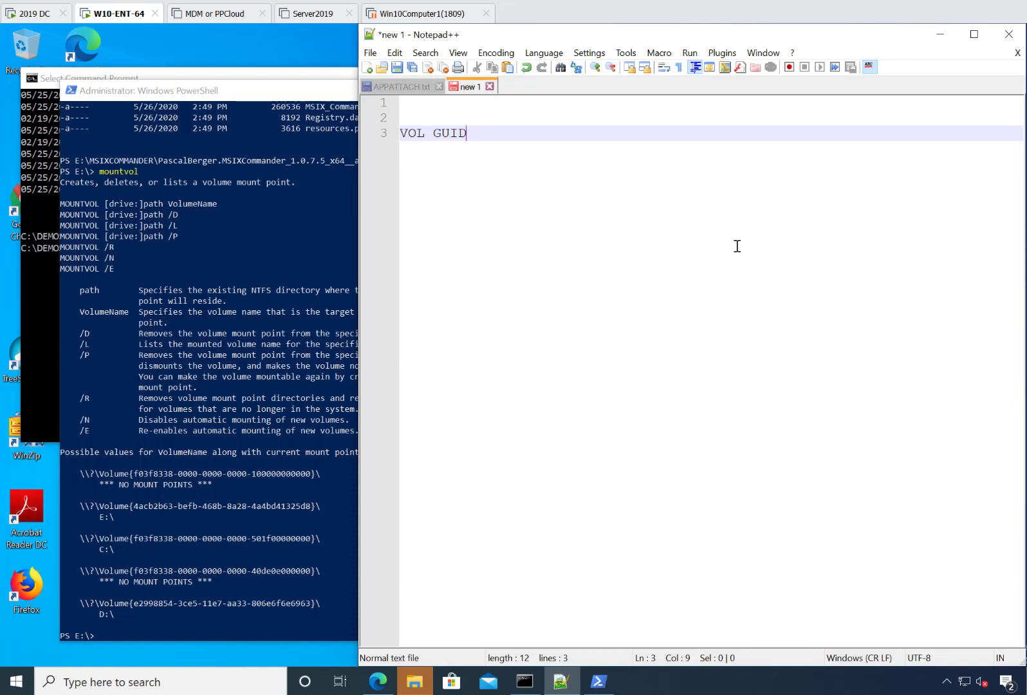
key(ctrl+v)
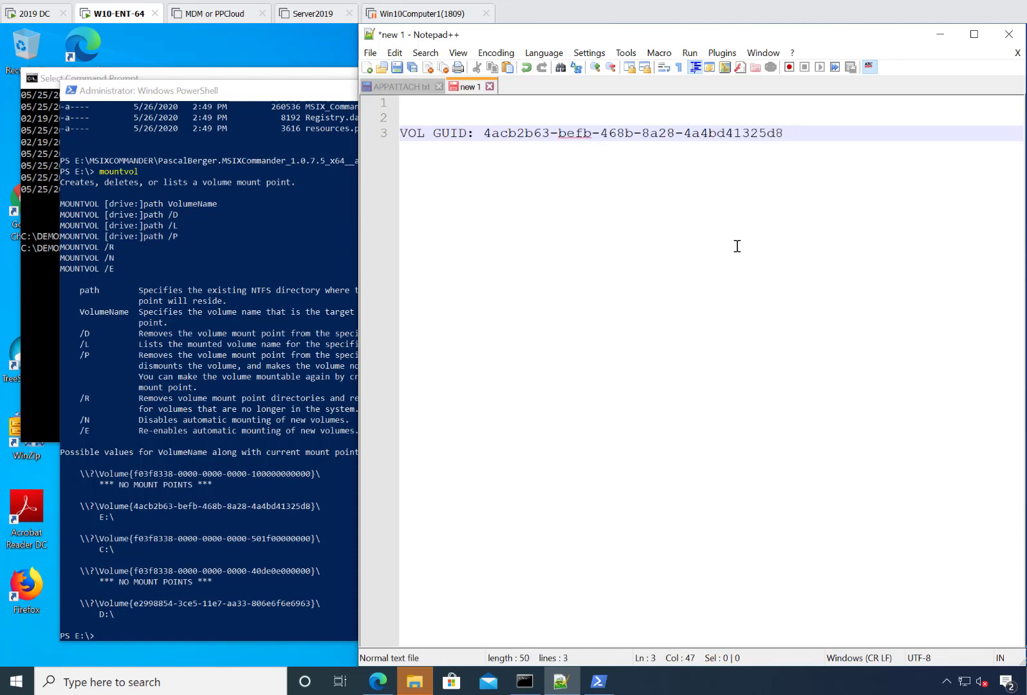
key(Home)
key(Return)
key(Return)
key(Up)
key(Up)
text(Package n)
Step: Copy the package folder name from the PowerShell prompt and paste it after 'Package name:'
click(341, 493)
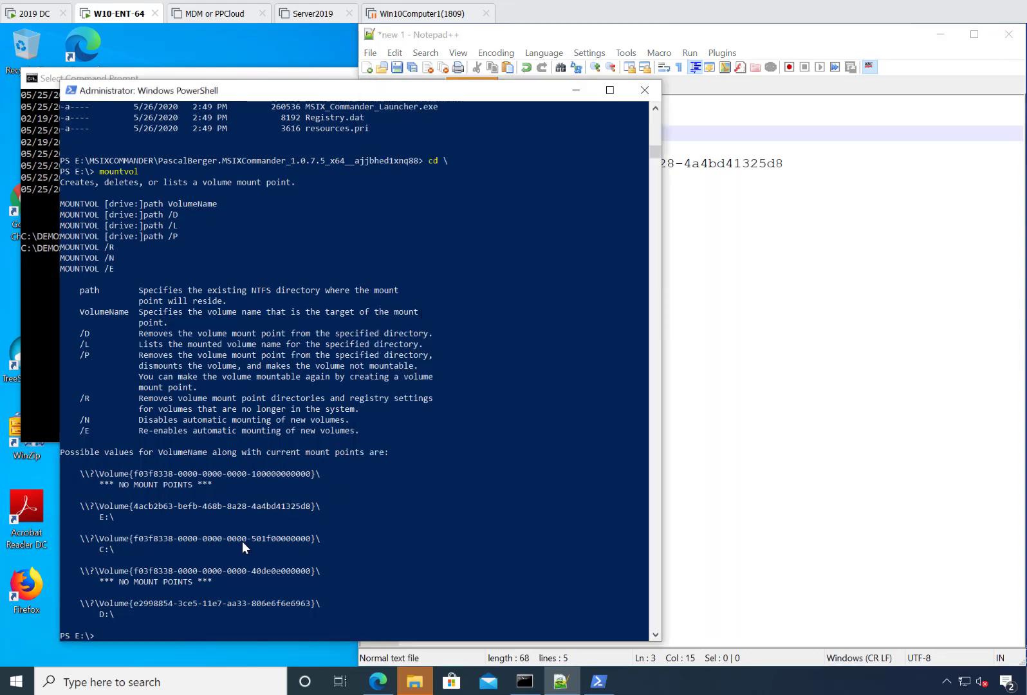
scroll(351, 428, up, 1)
drag(417, 296, 160, 292)
key(ctrl+c)
right_click(169, 294)
click(633, 175)
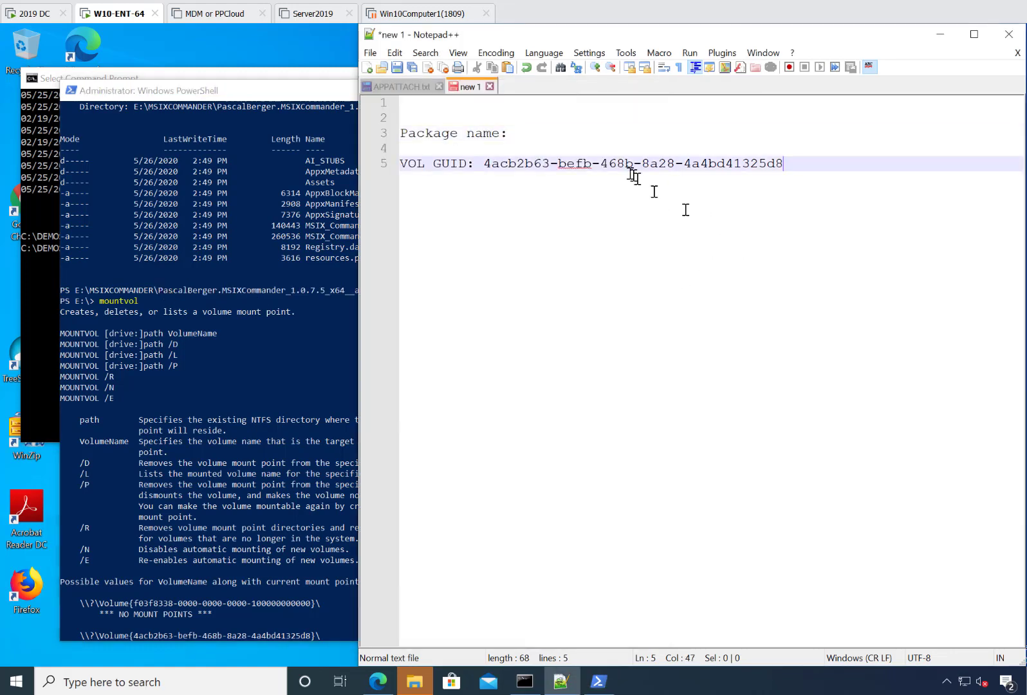
click(581, 133)
key(ctrl+v)
key(Down)
shift+click(804, 168)
click(809, 171)
key(Return)
key(Return)
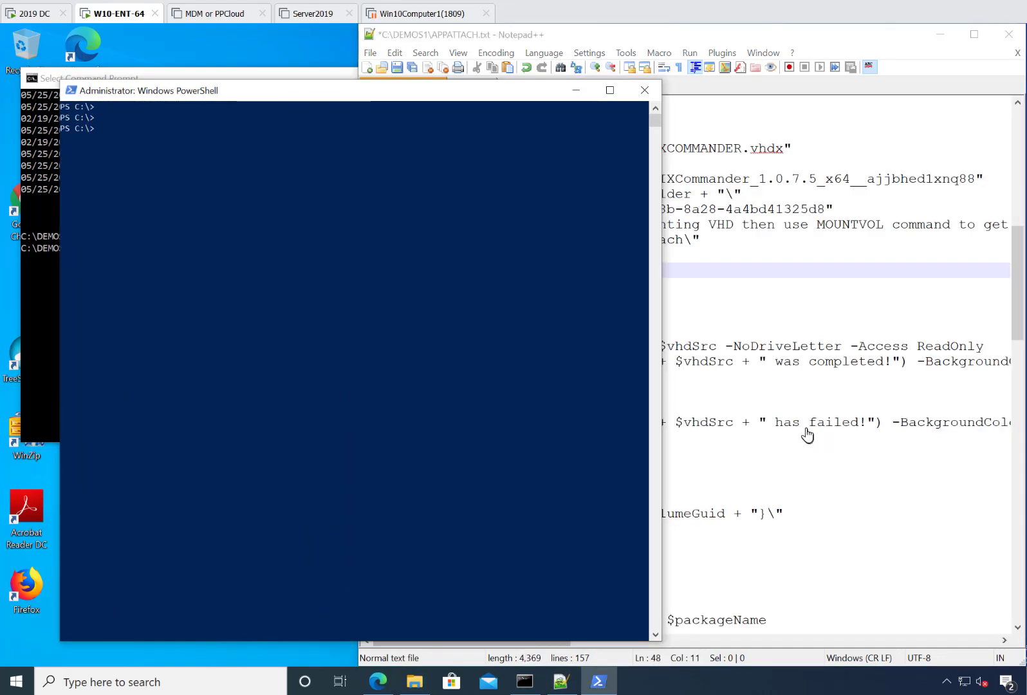
Step: Scroll Edge's docs to the staging sample's #region variables, then return to APPATTACH.txt
click(377, 681)
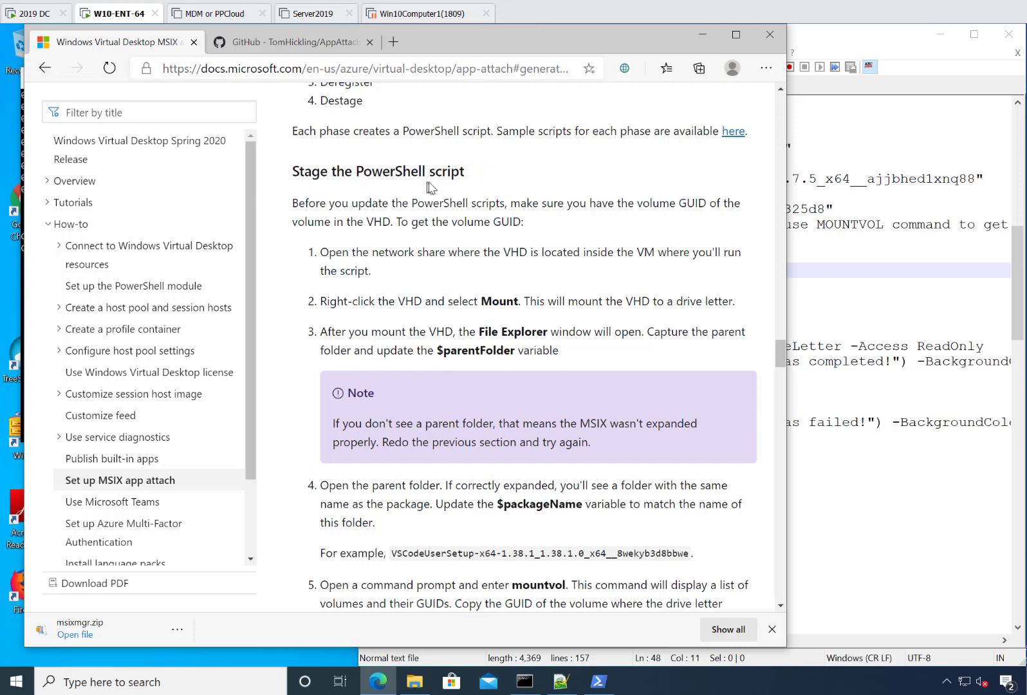
scroll(561, 321, down, 2)
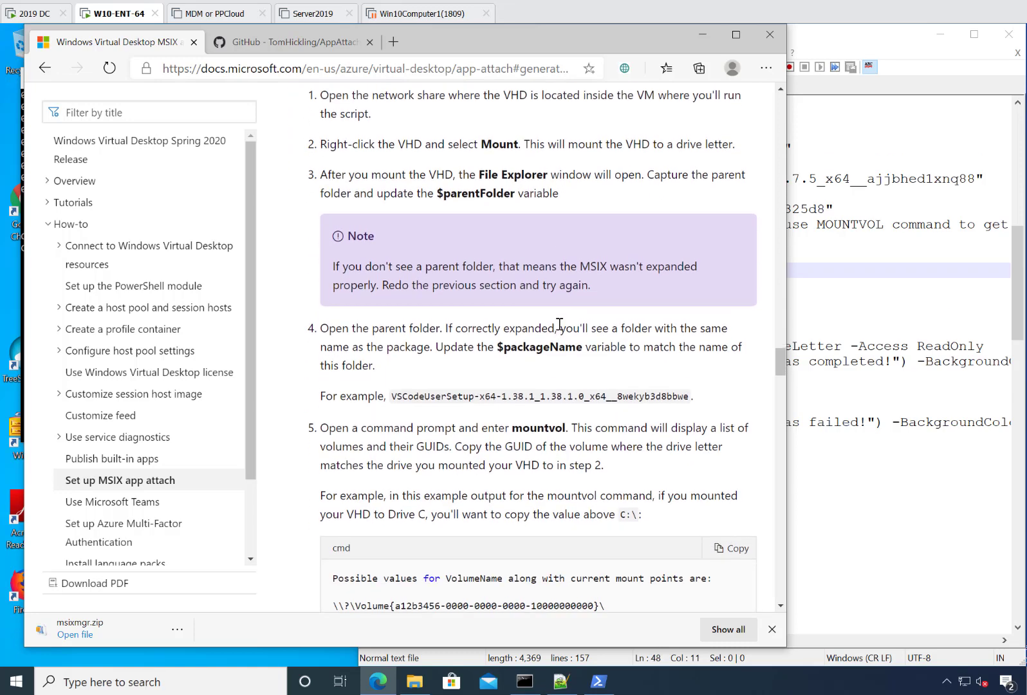
scroll(560, 333, down, 6)
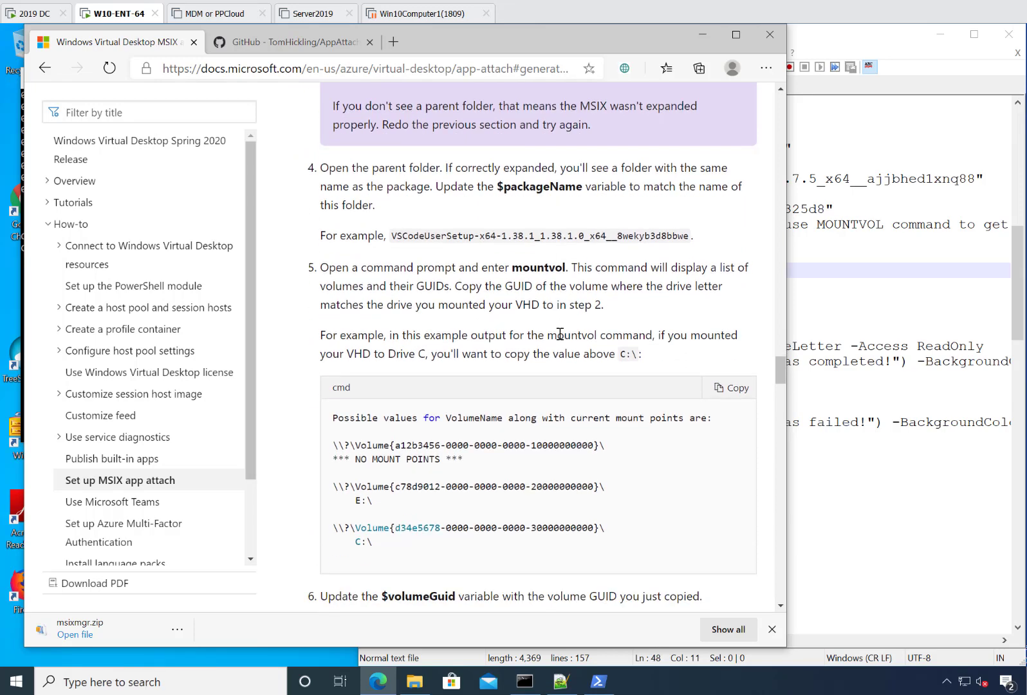
scroll(559, 334, down, 3)
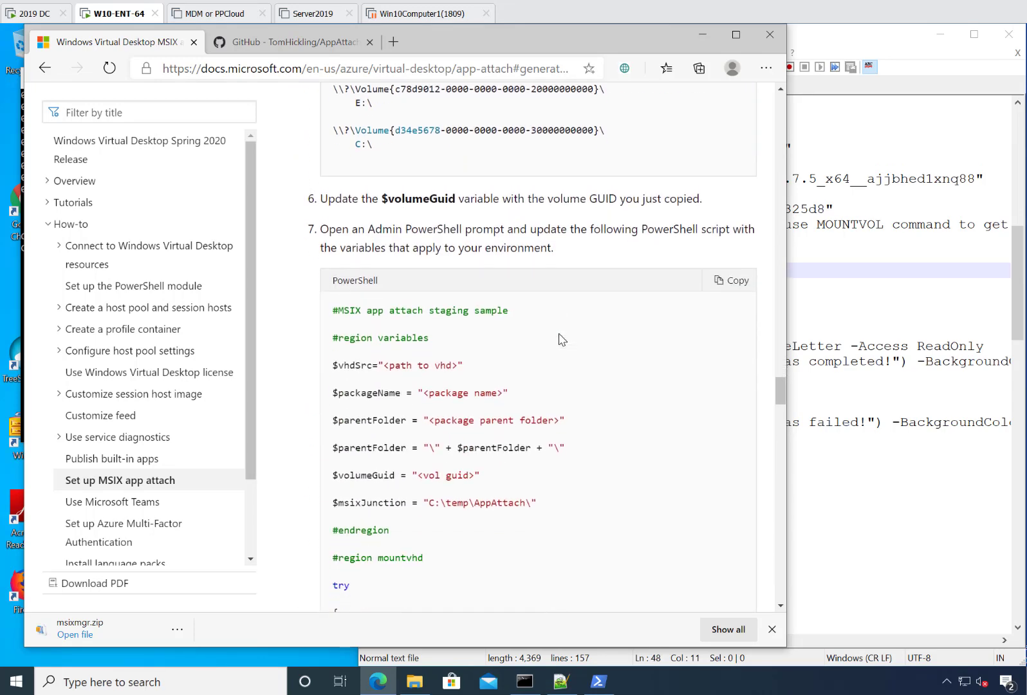
scroll(489, 273, up, 4)
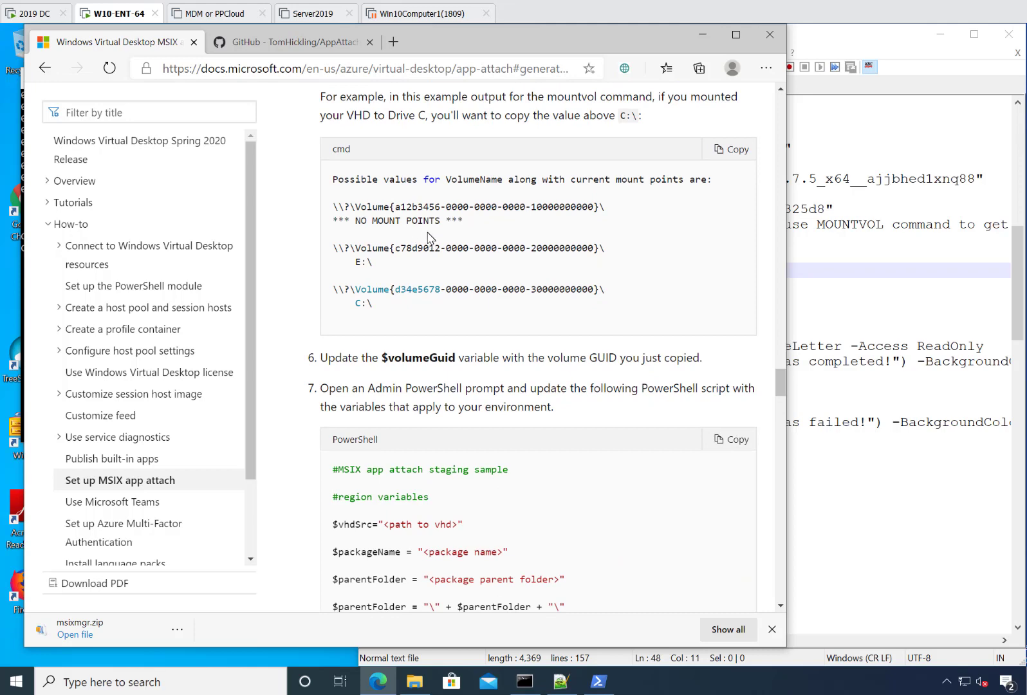
scroll(428, 236, down, 5)
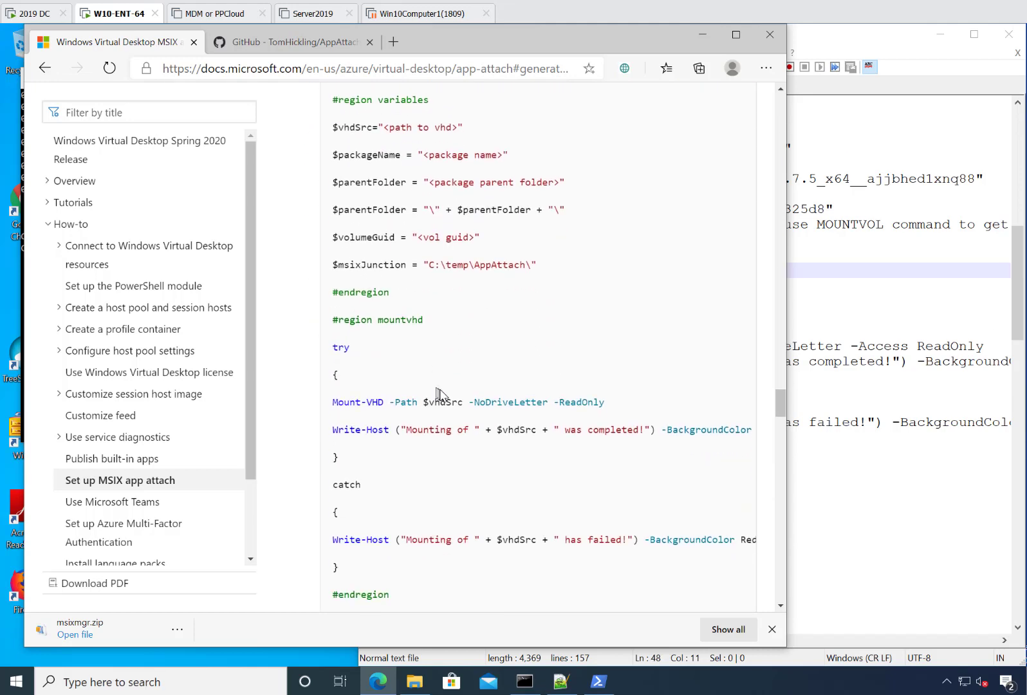
scroll(440, 394, down, 2)
click(827, 279)
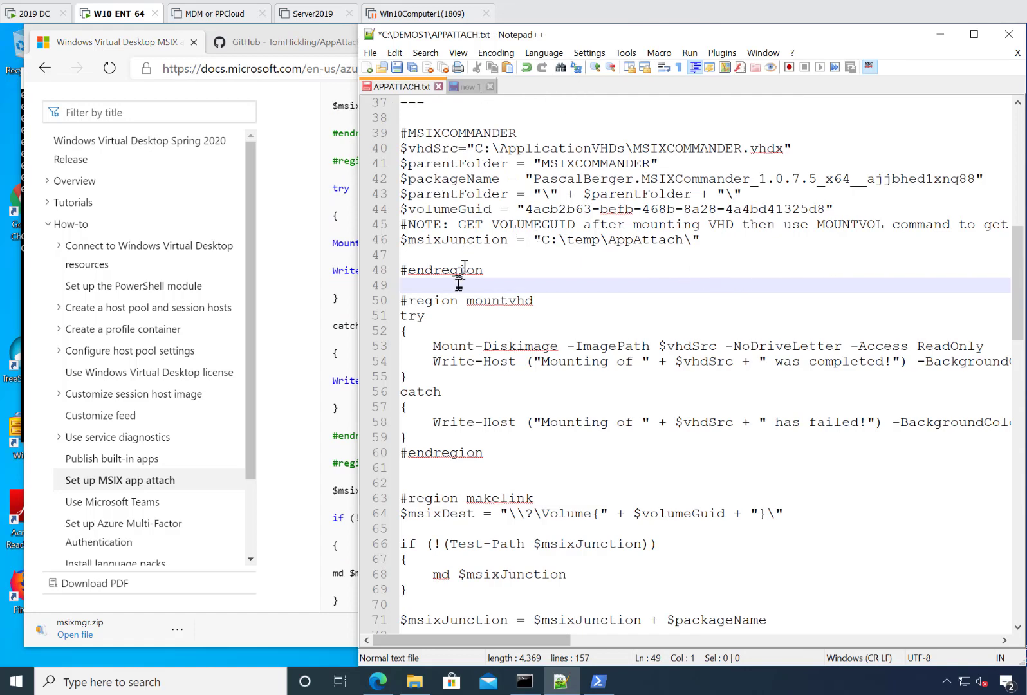
scroll(489, 334, up, 3)
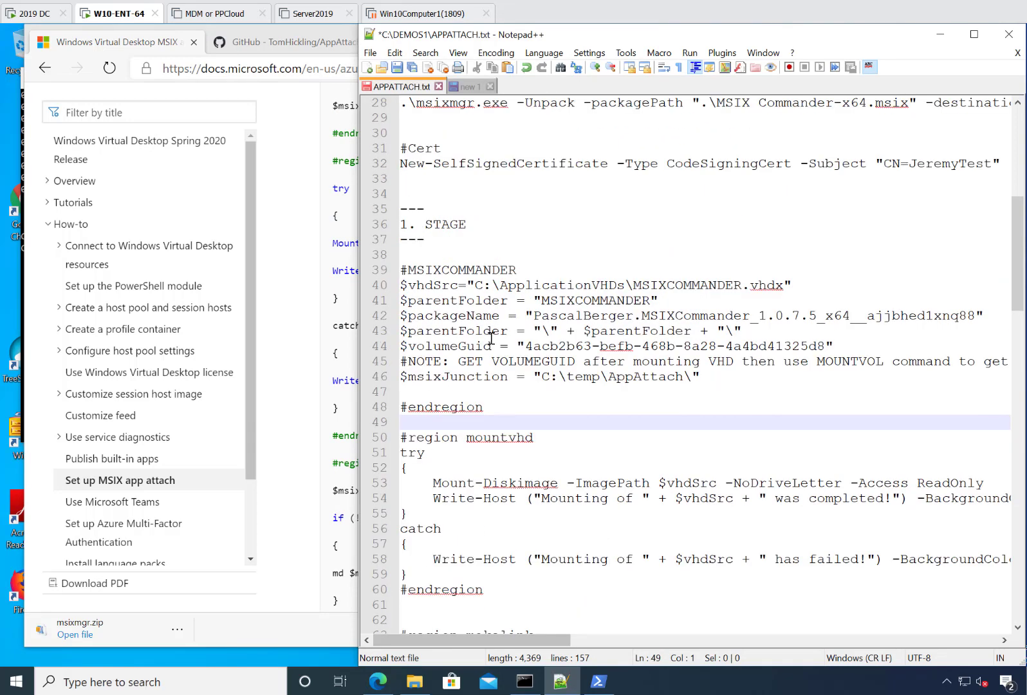
click(424, 209)
key(Down)
key(Down)
key(Down)
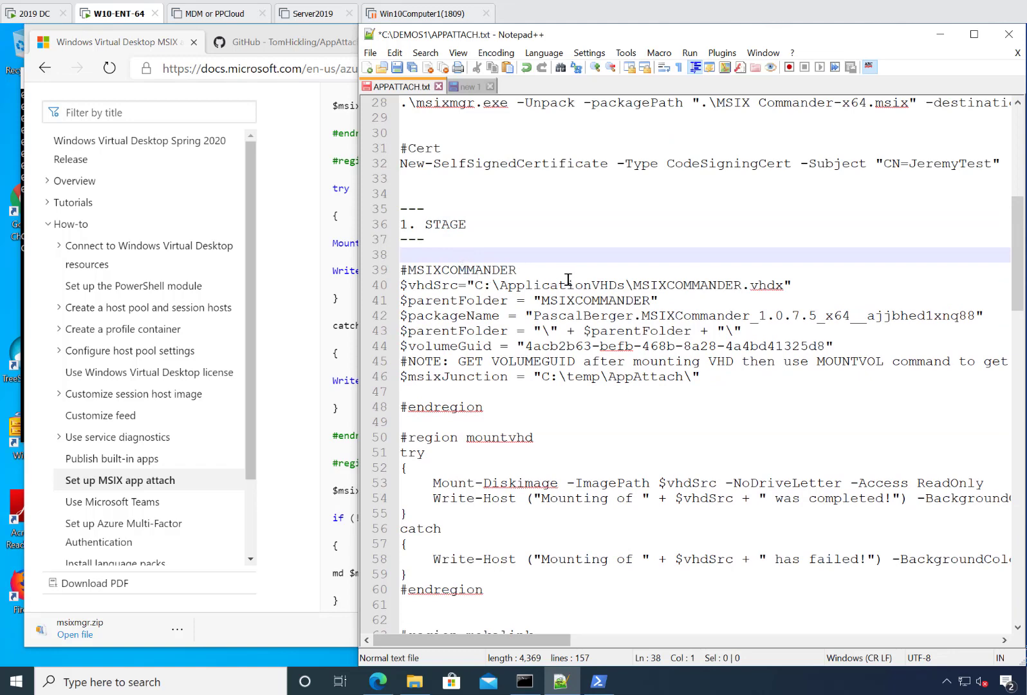
drag(476, 284, 780, 283)
click(734, 301)
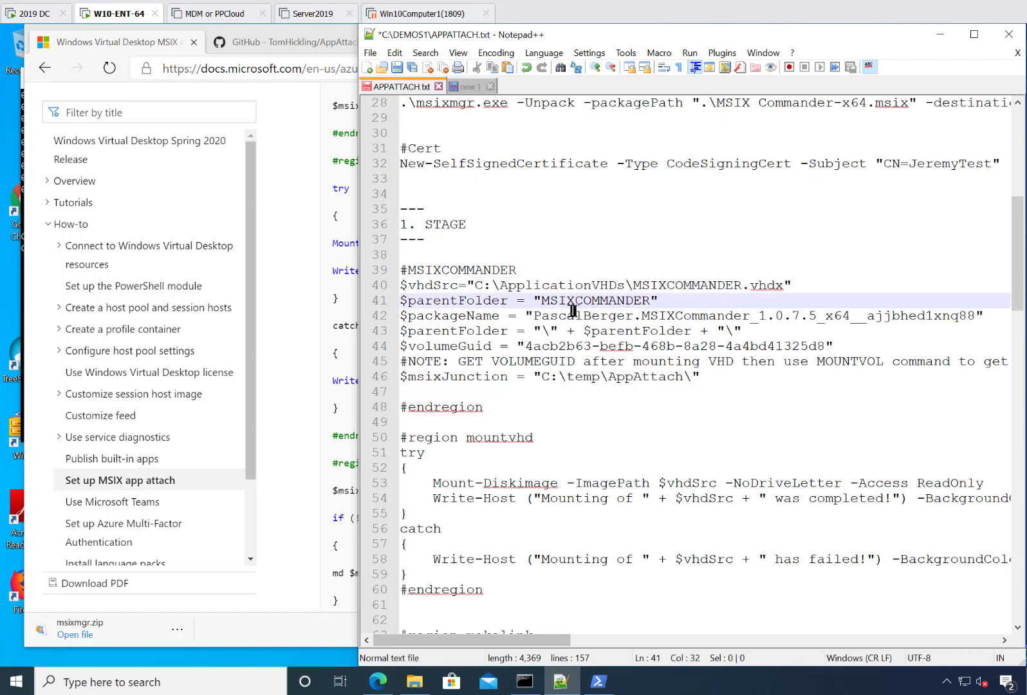
drag(534, 316, 924, 316)
drag(526, 346, 822, 352)
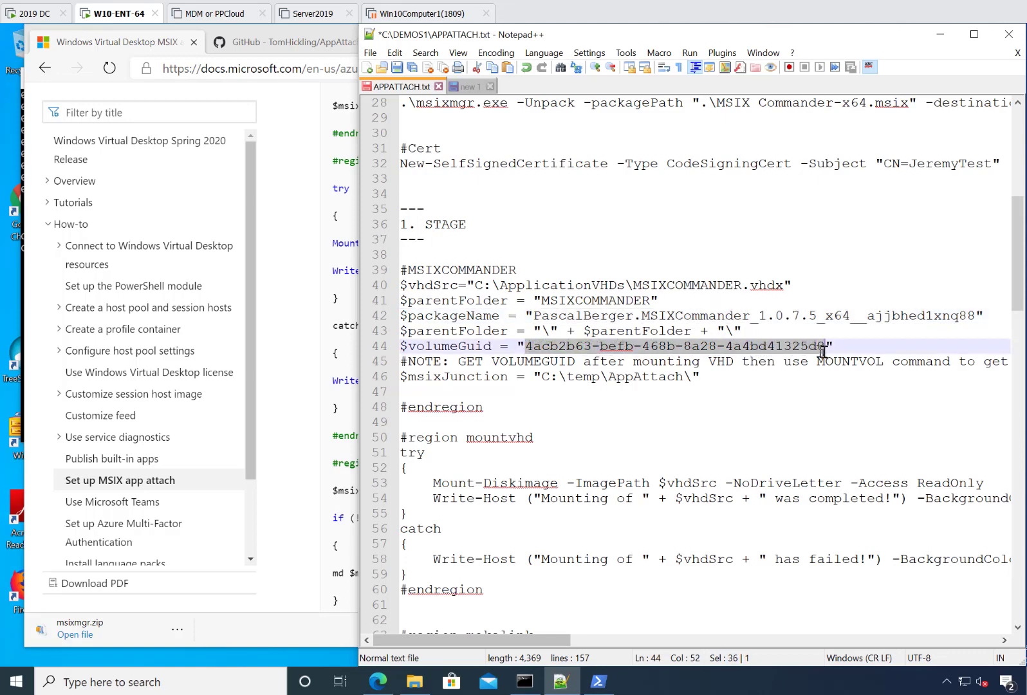
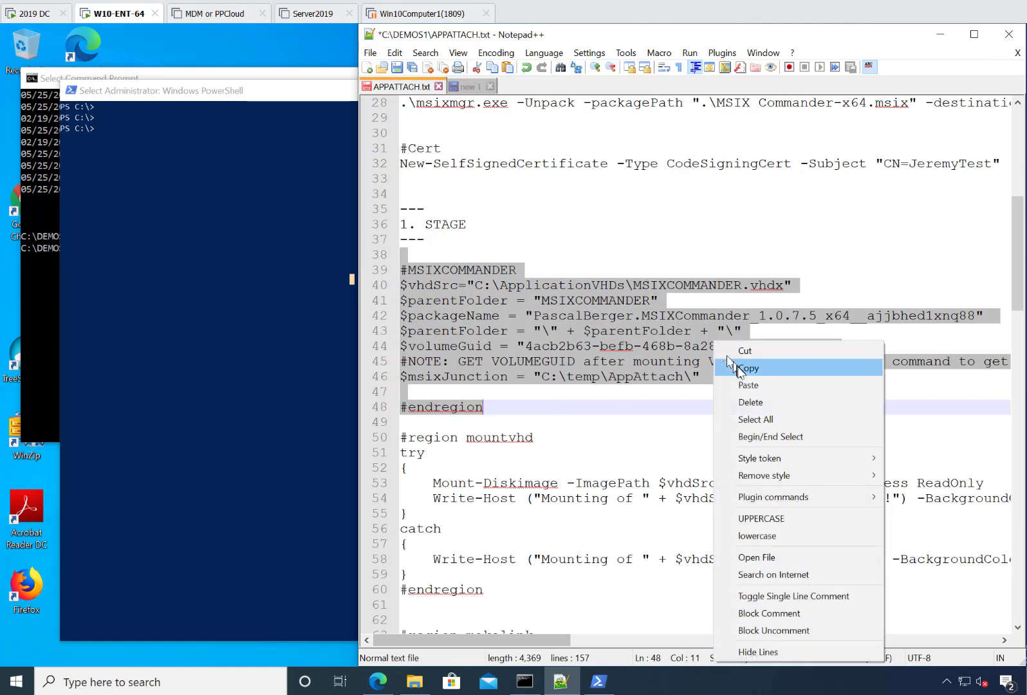
Step: Copy the MSIXCOMMANDER staging variables block from Notepad++ and paste it into PowerShell to define them
click(733, 362)
click(226, 288)
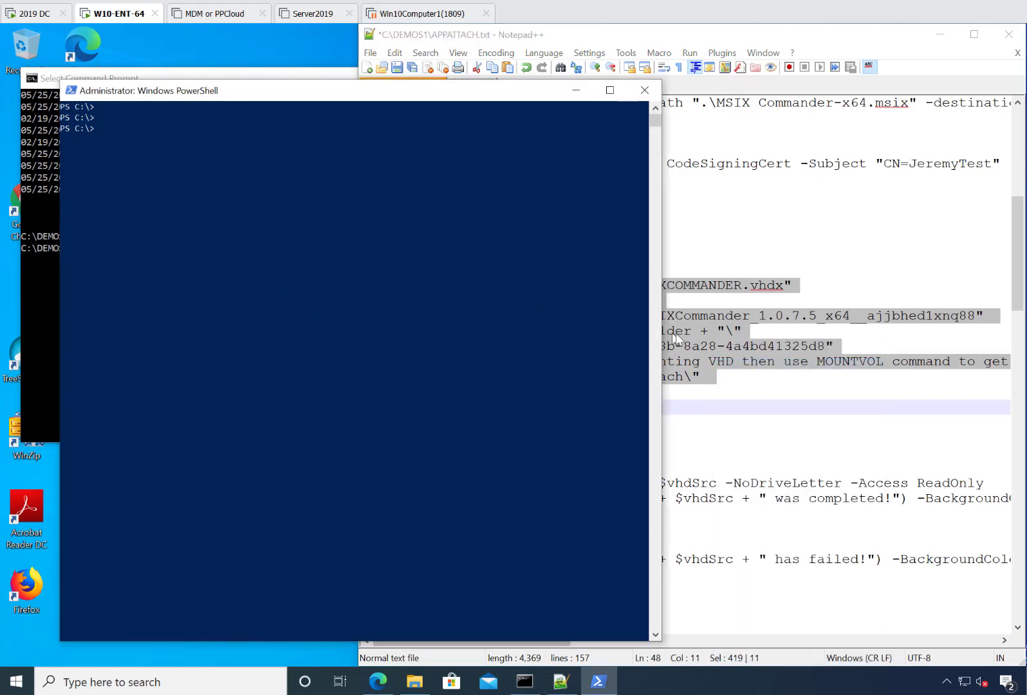
right_click(703, 335)
click(726, 364)
click(262, 318)
right_click(262, 318)
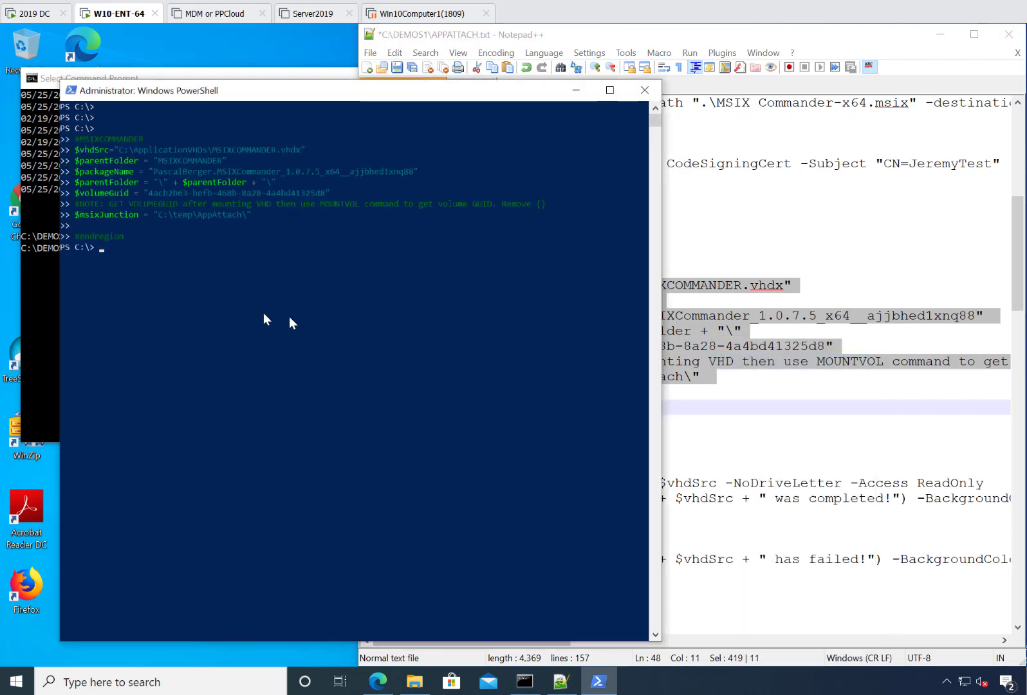
Step: Copy the Mount-Diskimage ReadOnly line from the script and paste it at the PowerShell prompt
click(799, 390)
scroll(772, 396, down, 3)
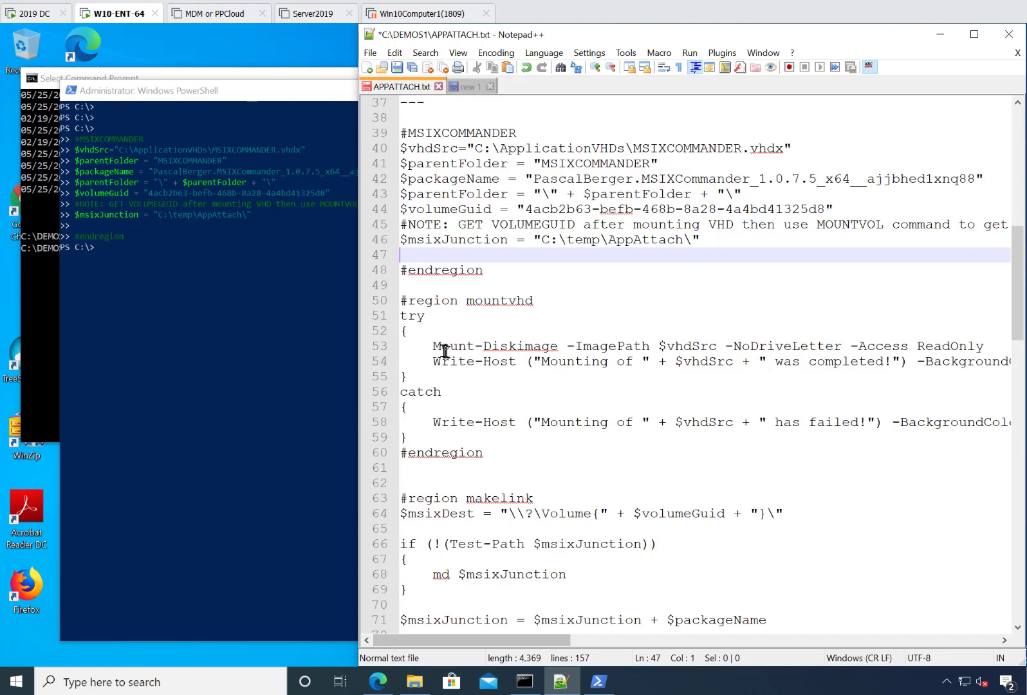
drag(432, 346, 986, 346)
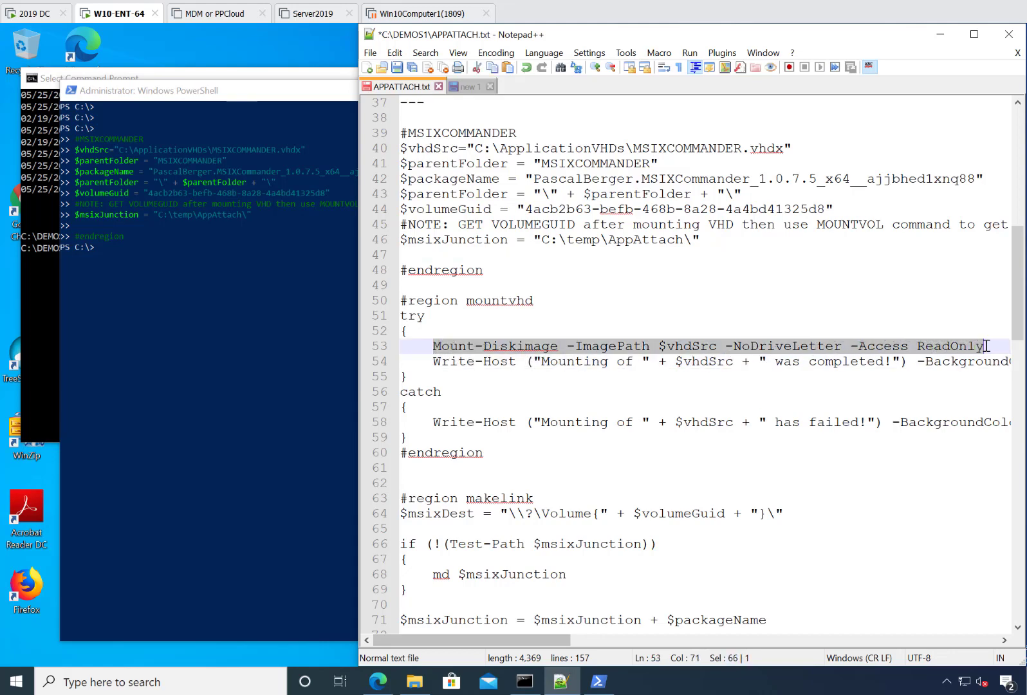
right_click(905, 352)
click(966, 57)
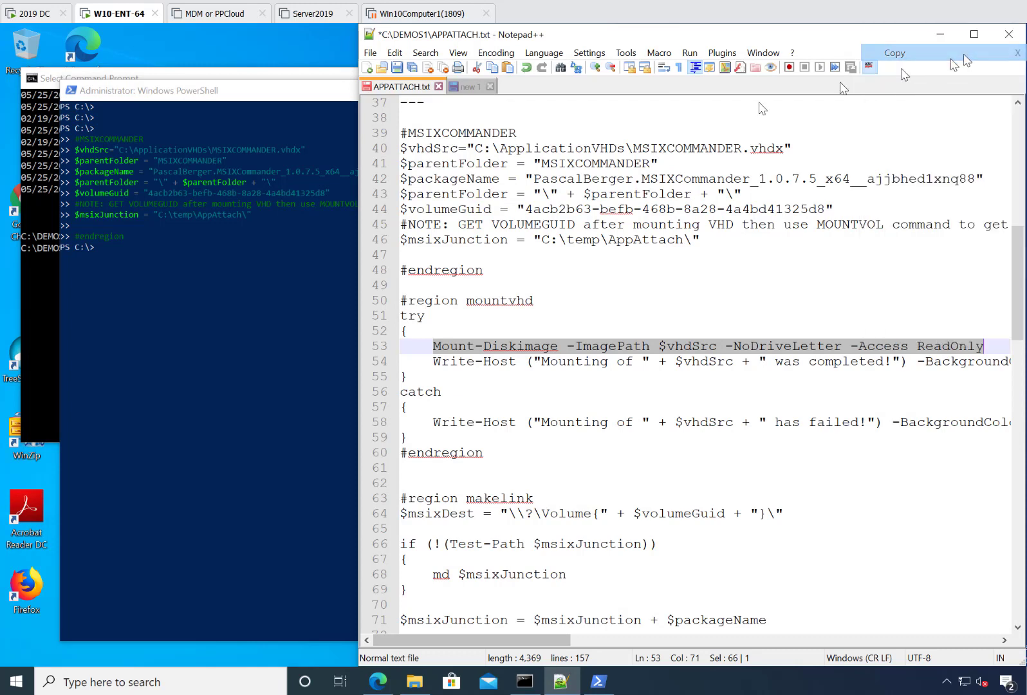
click(292, 297)
right_click(292, 297)
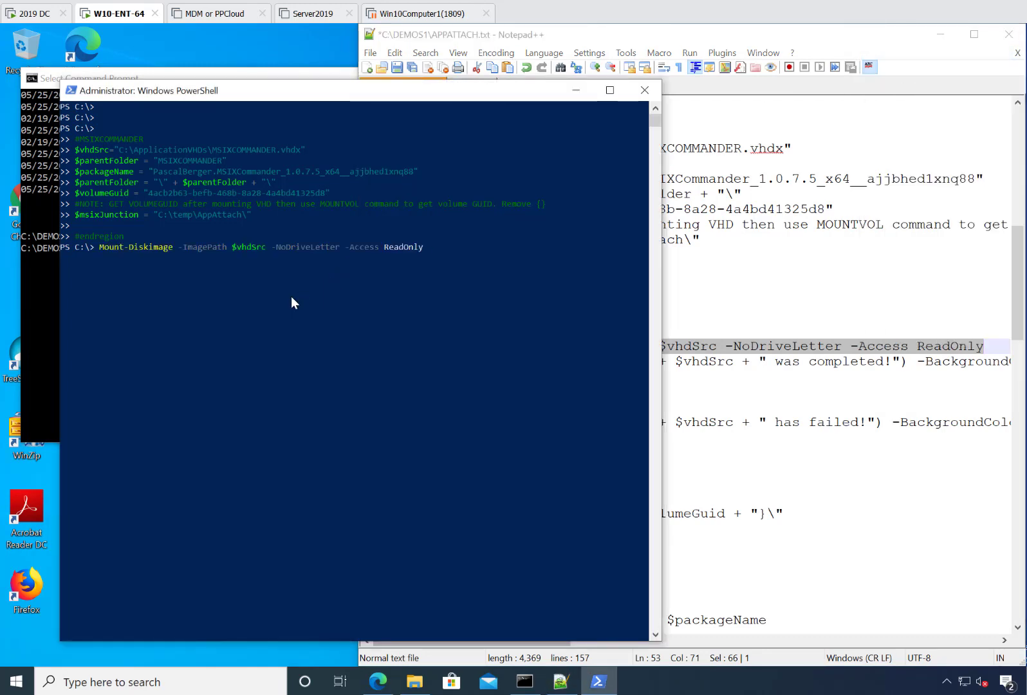
Step: Run Mount-Diskimage to attach MSIXCOMMANDER.vhdx, checking Disk Management shows read-only Disk 1
key(Return)
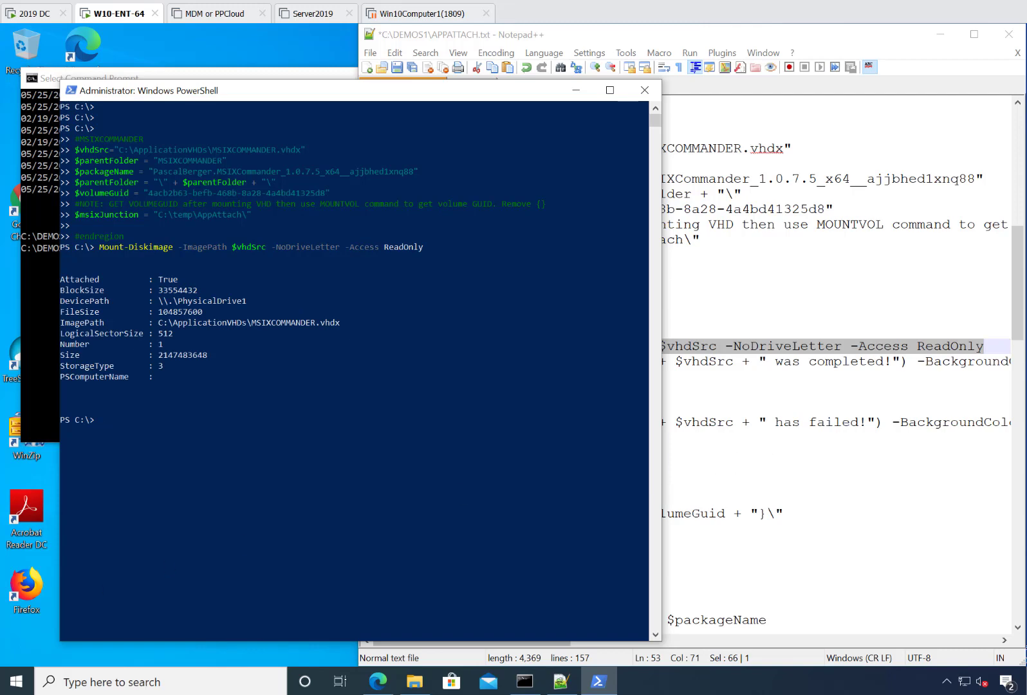
right_click(16, 681)
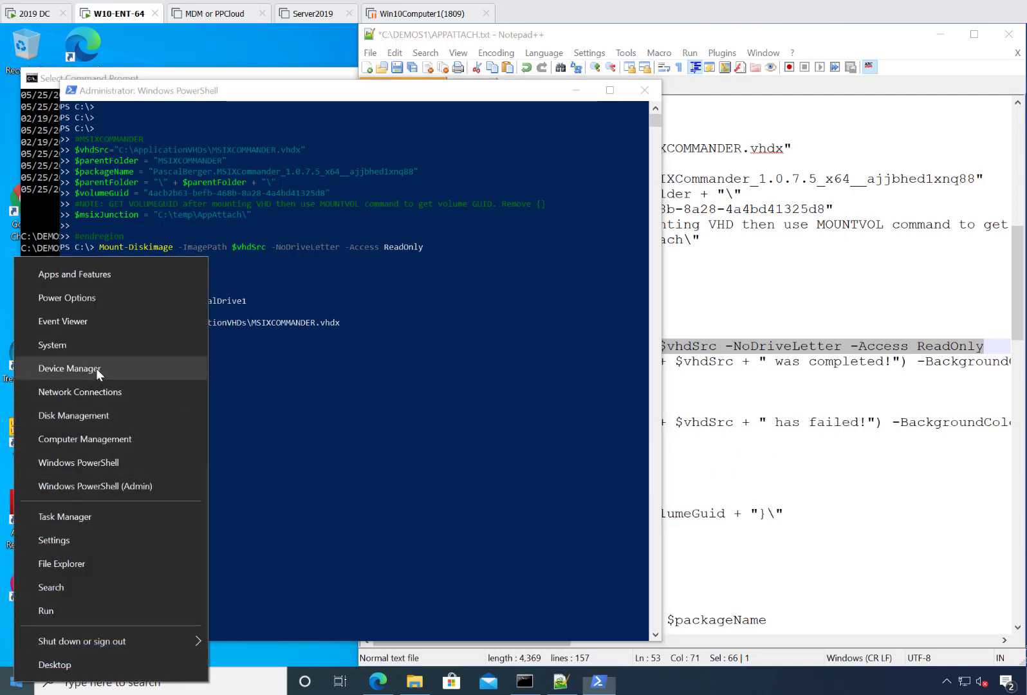
click(95, 417)
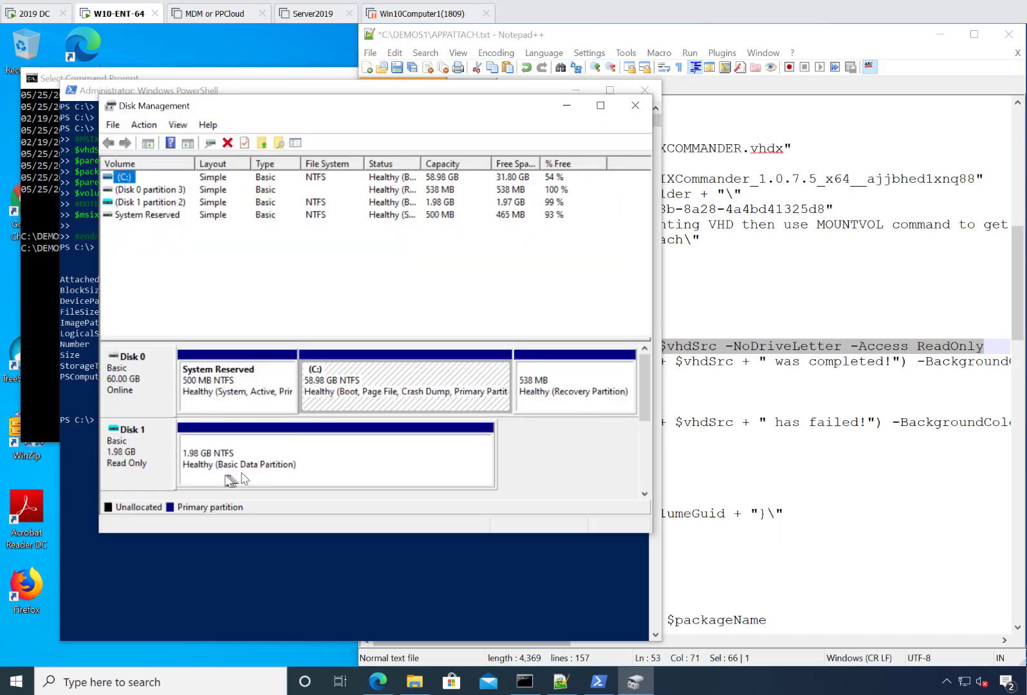
click(632, 103)
click(836, 395)
scroll(612, 468, down, 2)
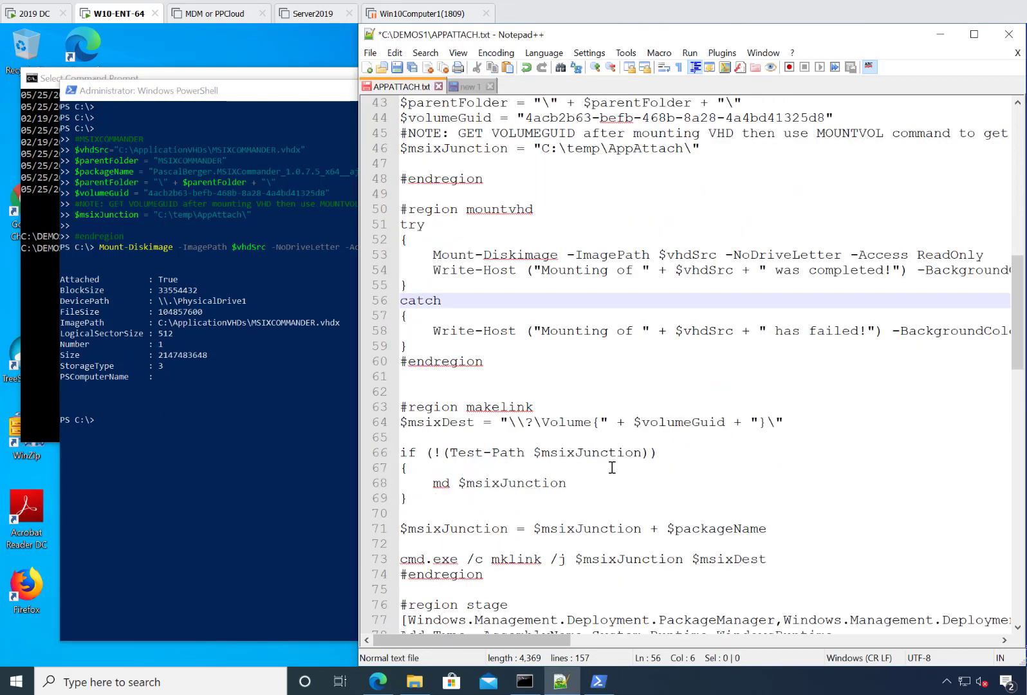
Step: Copy the makelink block and run it in PowerShell to create the junction under C:\temp\AppAttach
scroll(612, 468, down, 2)
click(407, 298)
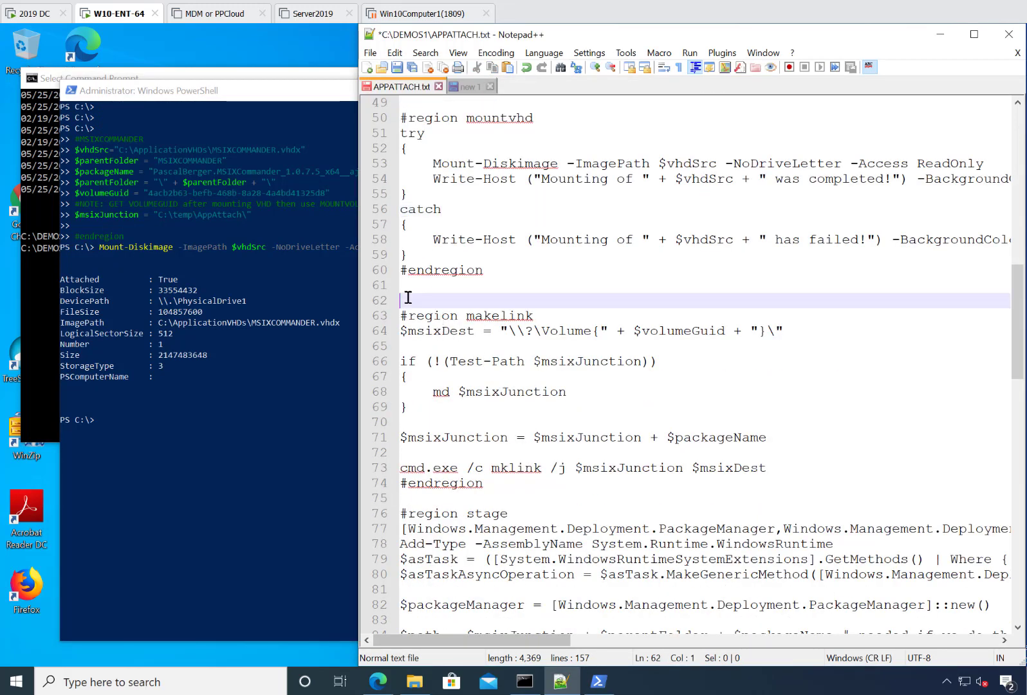
drag(408, 298, 624, 487)
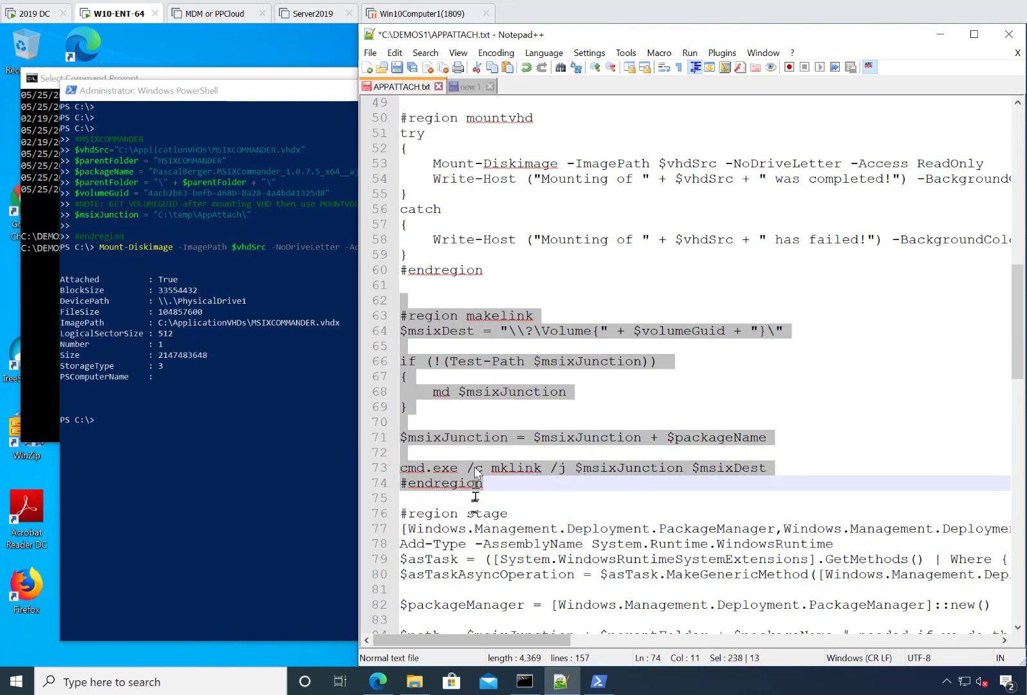
right_click(435, 319)
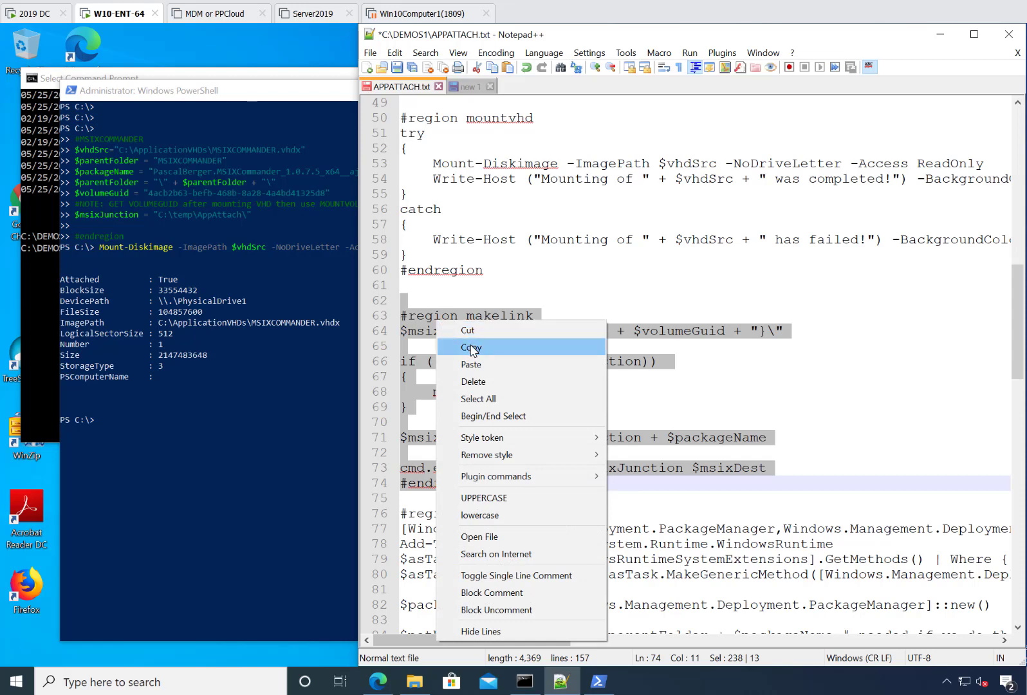
click(566, 348)
click(260, 412)
right_click(260, 413)
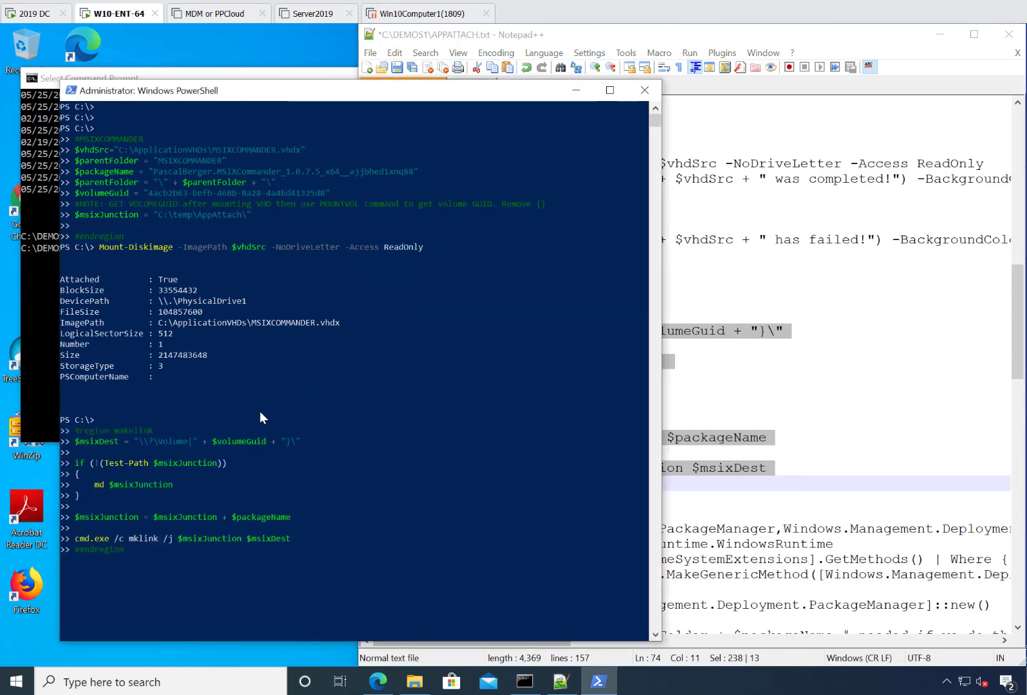
key(Return)
scroll(260, 416, down, 5)
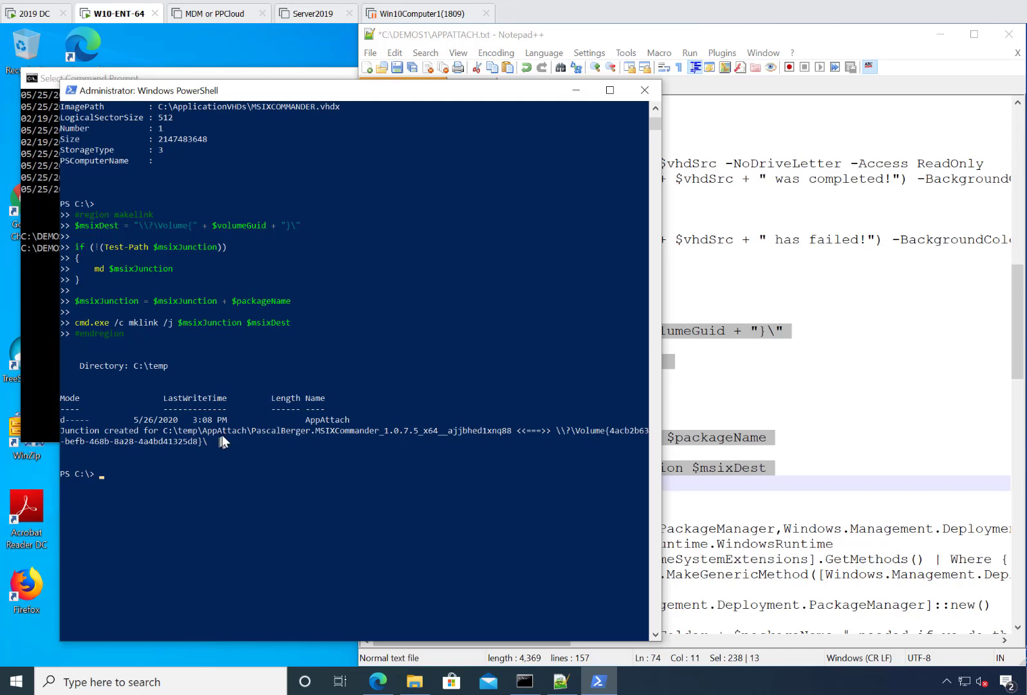
Step: Copy the stage block and run it in PowerShell, staging the package until RanToCompletion
click(832, 425)
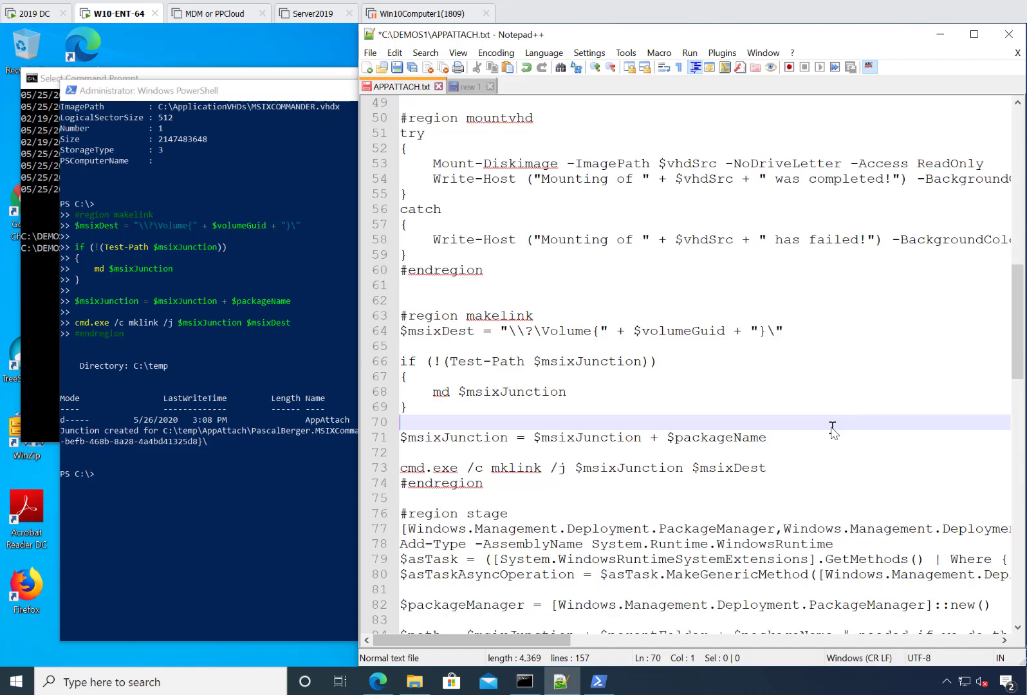
scroll(830, 426, down, 3)
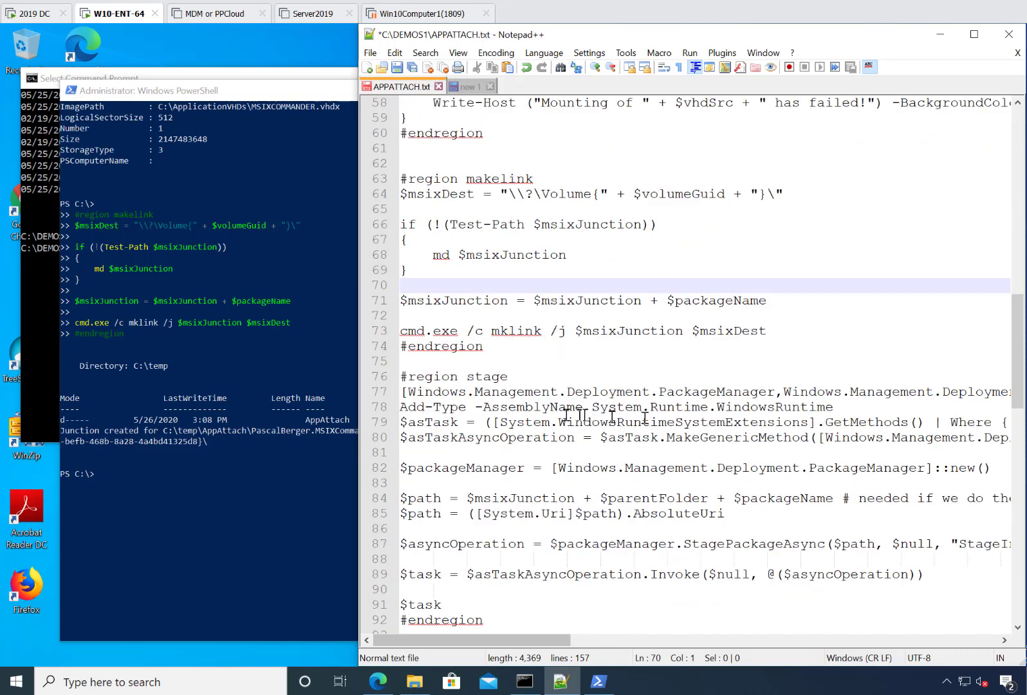
click(434, 363)
drag(401, 376, 493, 514)
right_click(583, 293)
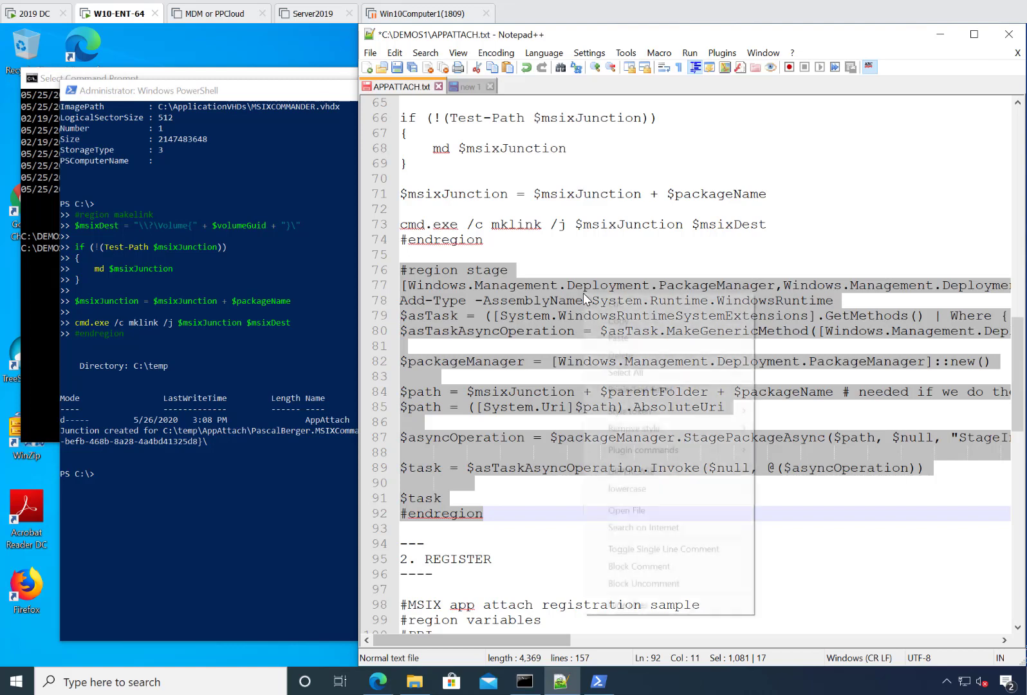
click(634, 320)
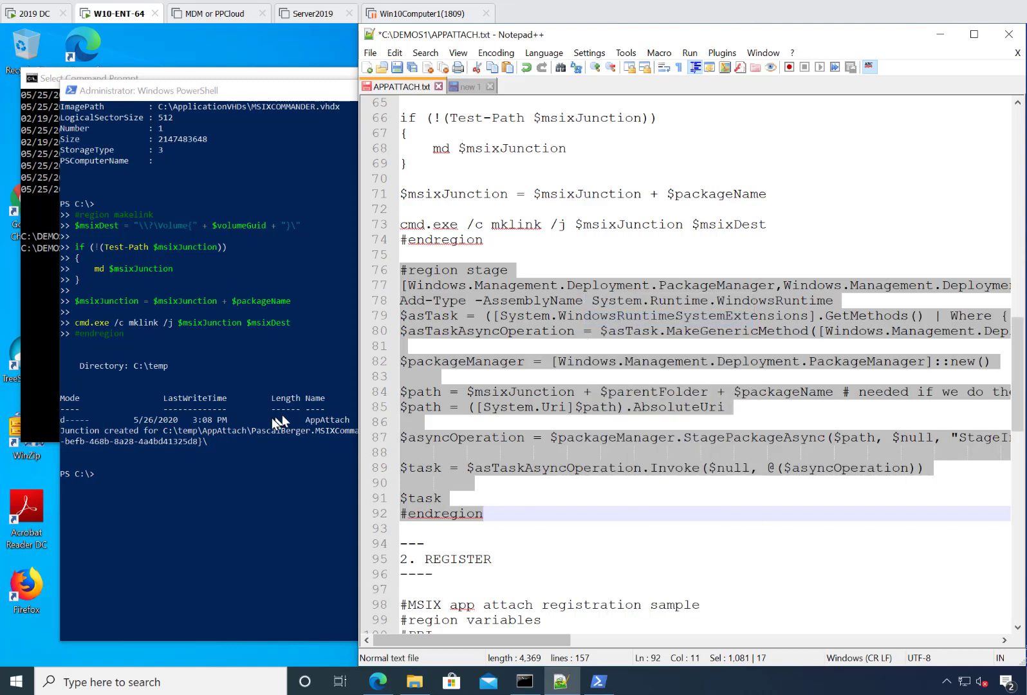
click(282, 414)
right_click(196, 469)
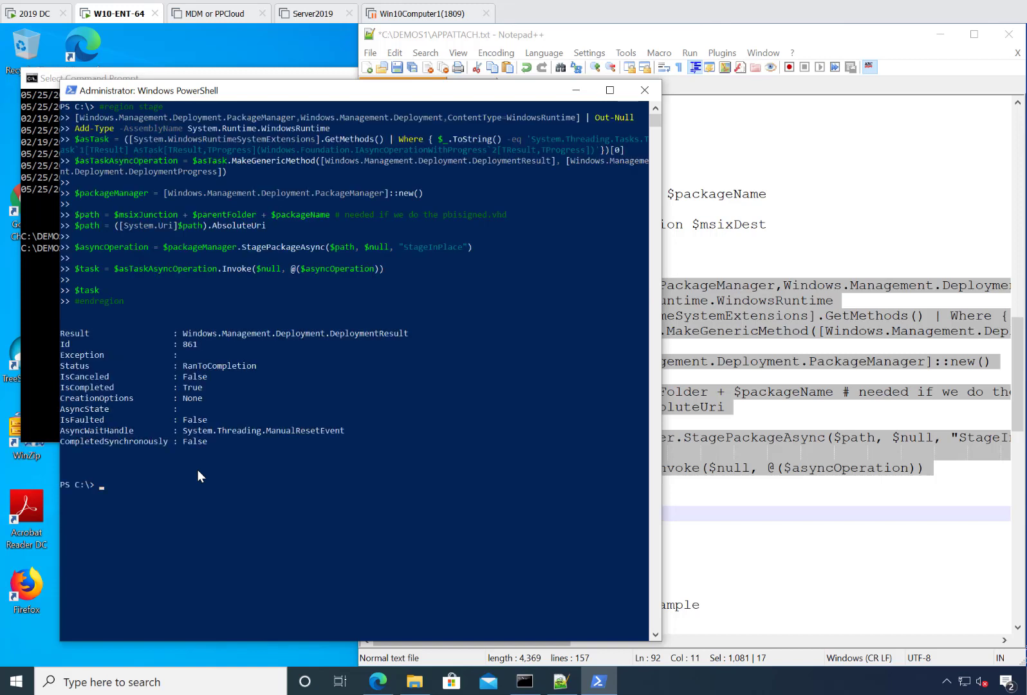
click(713, 452)
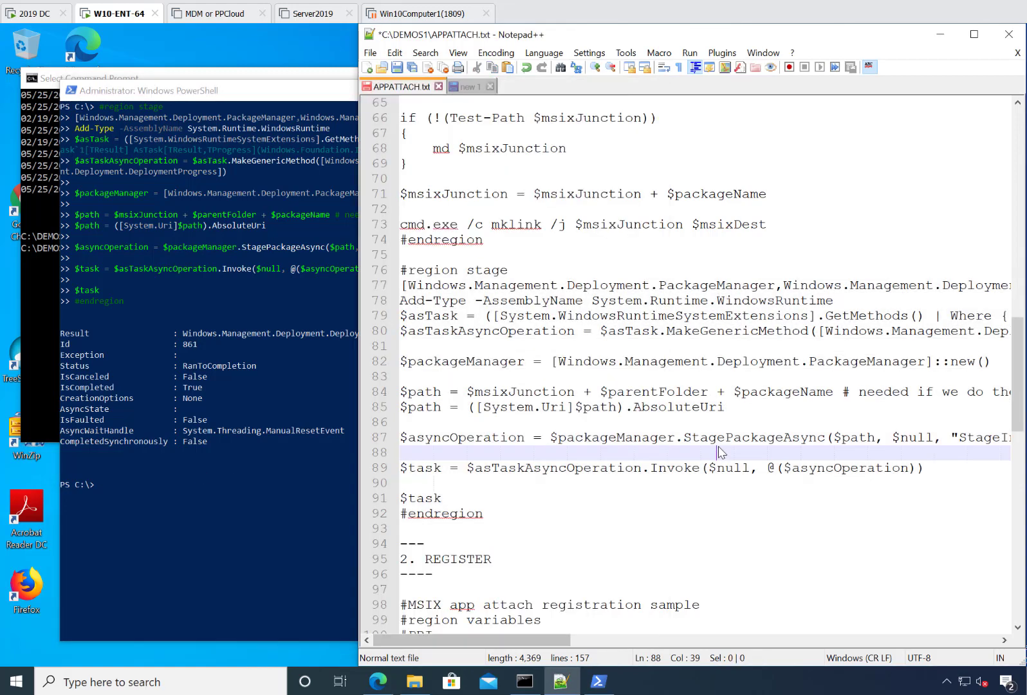
click(14, 681)
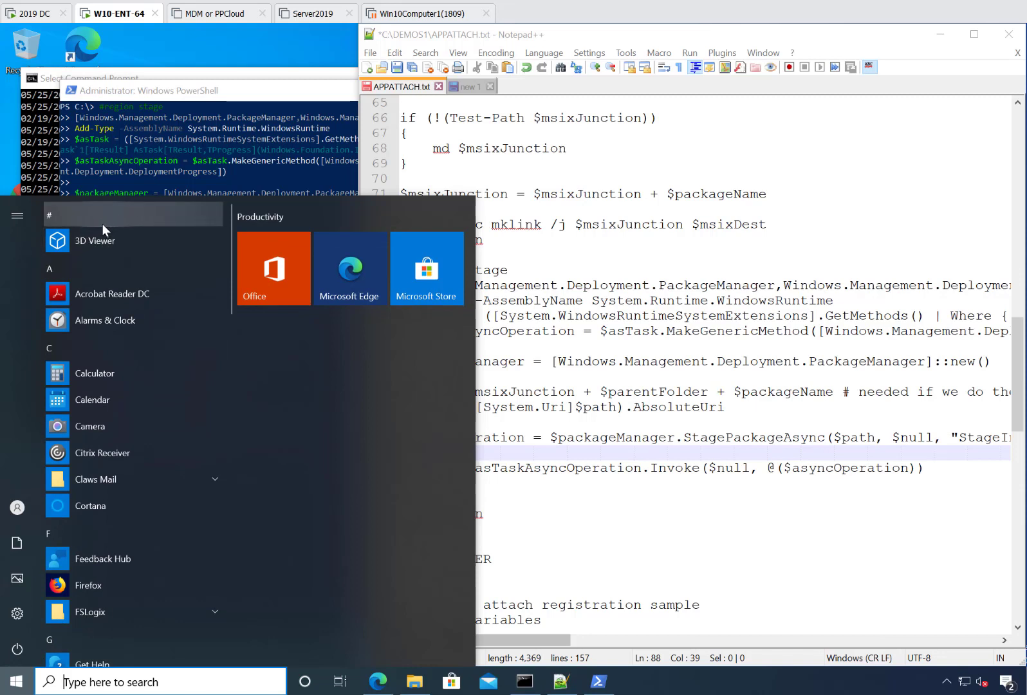
scroll(119, 329, down, 6)
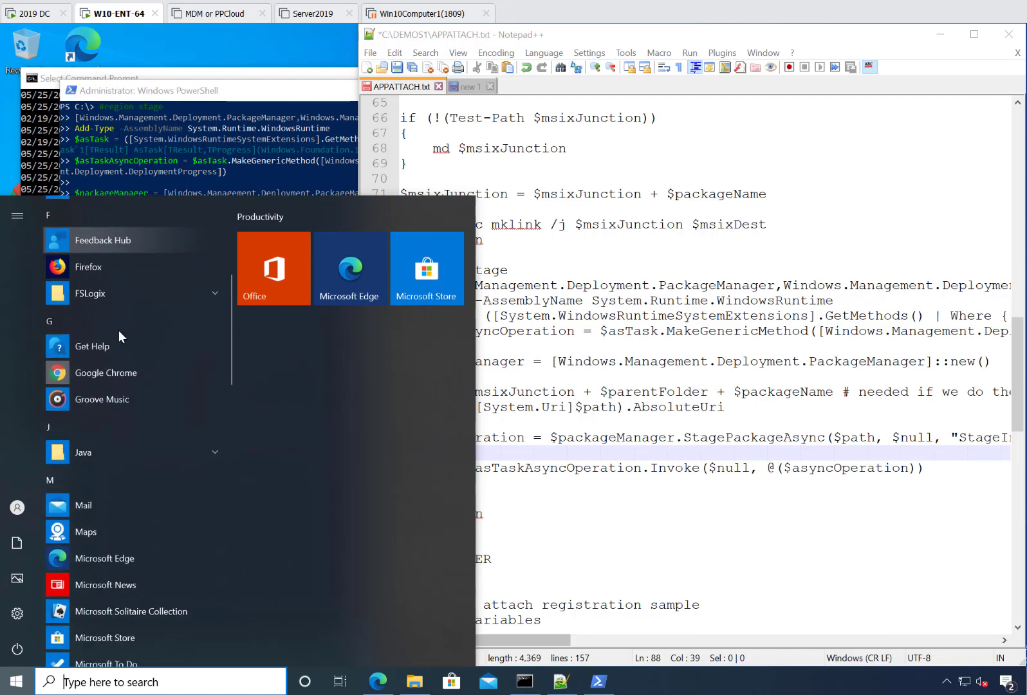
scroll(119, 329, down, 2)
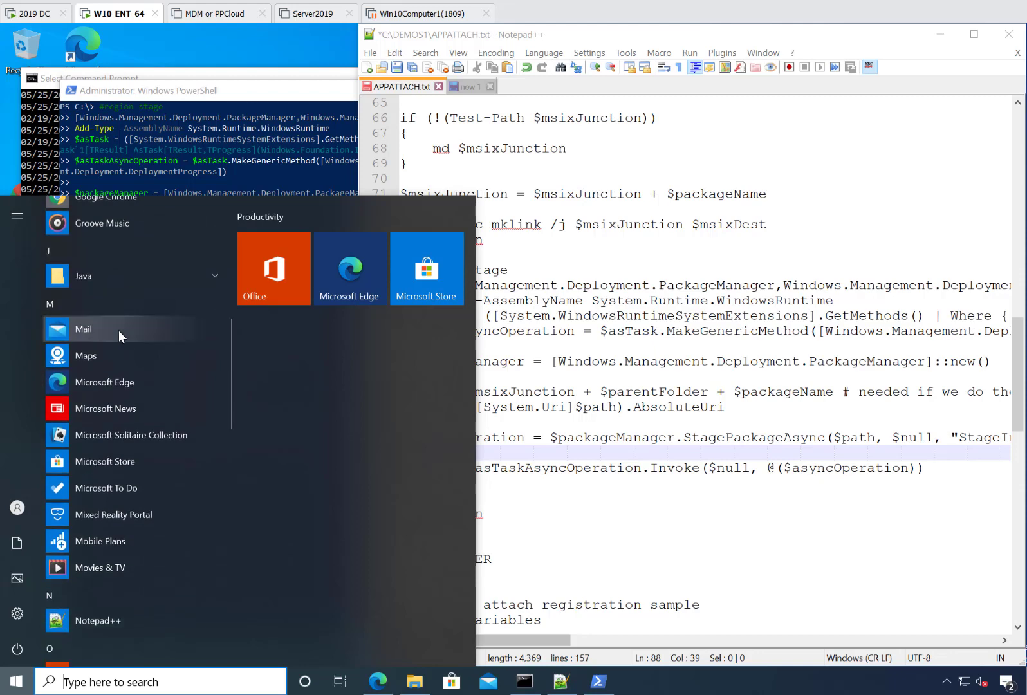
scroll(119, 329, down, 6)
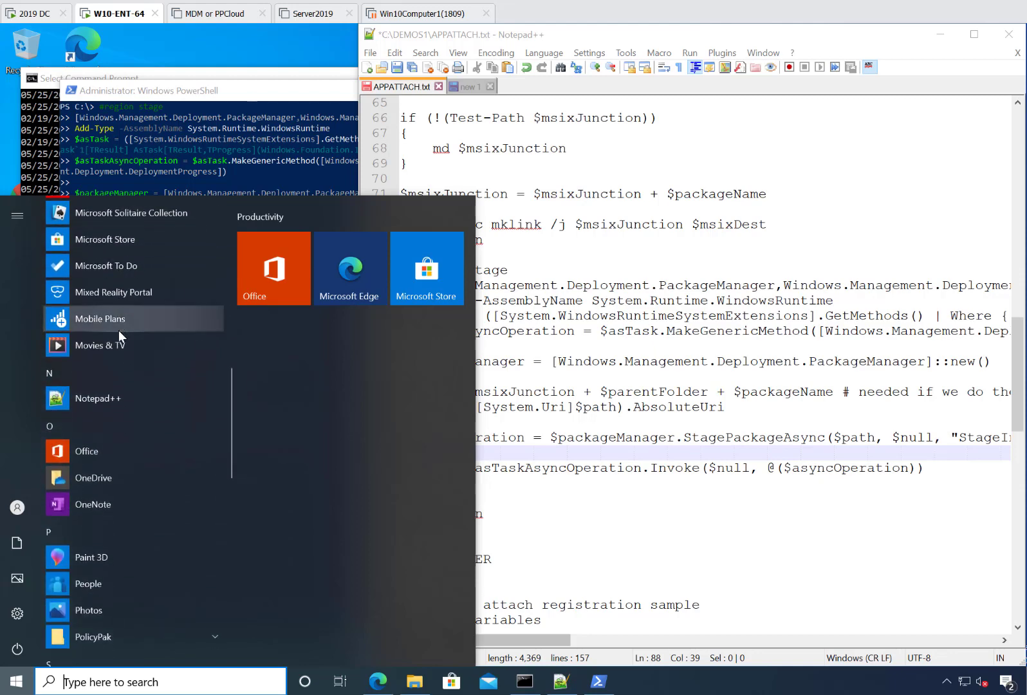
scroll(119, 329, down, 6)
scroll(119, 330, up, 12)
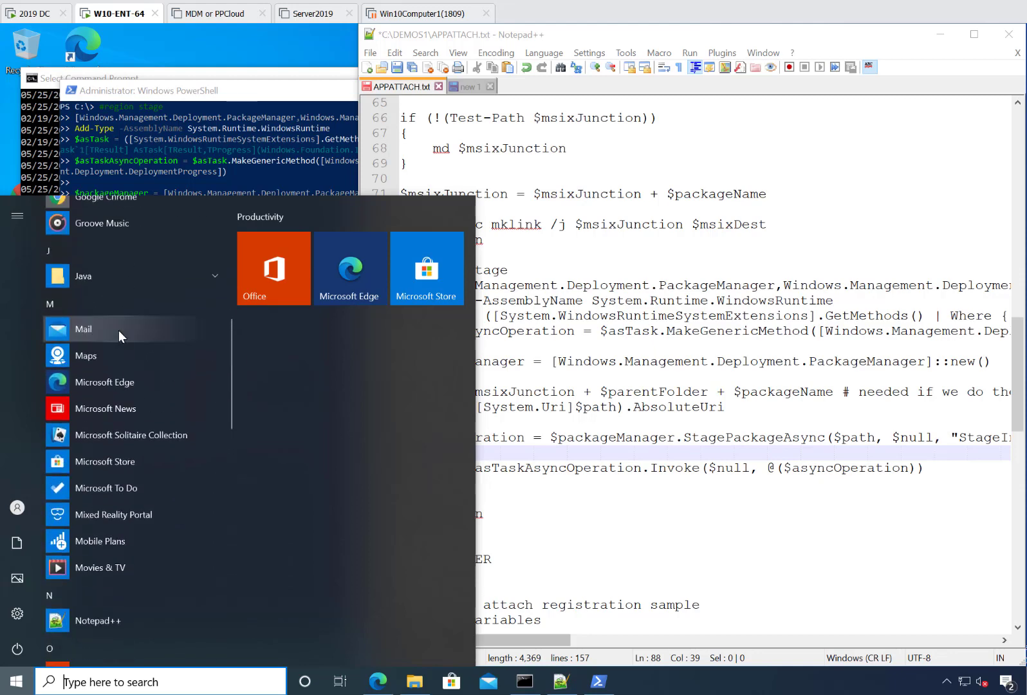
scroll(119, 330, up, 10)
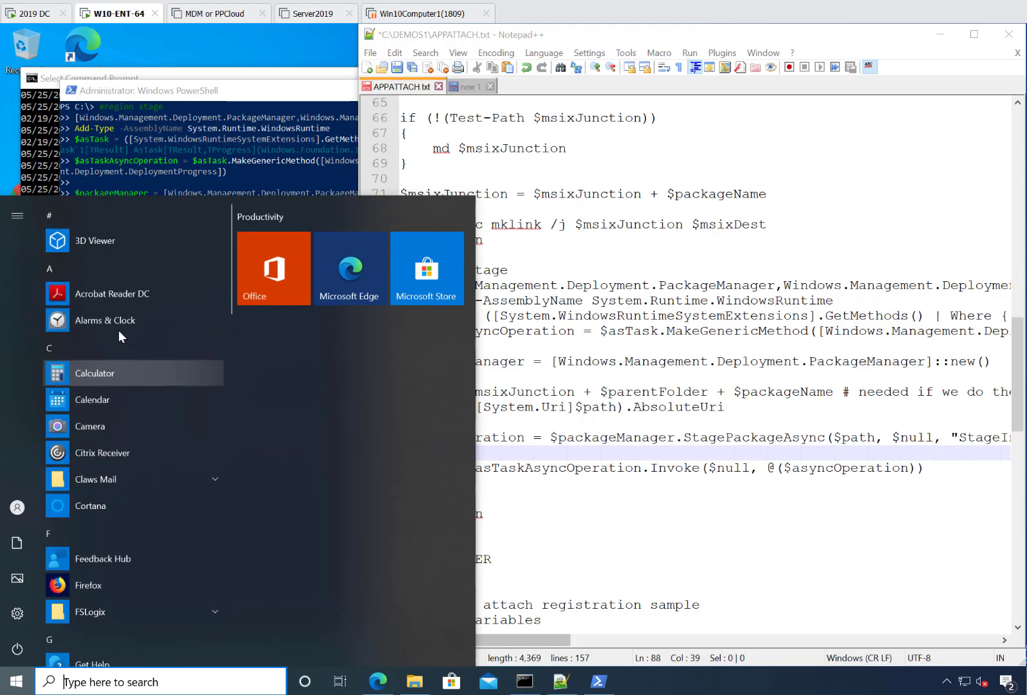
text(msi)
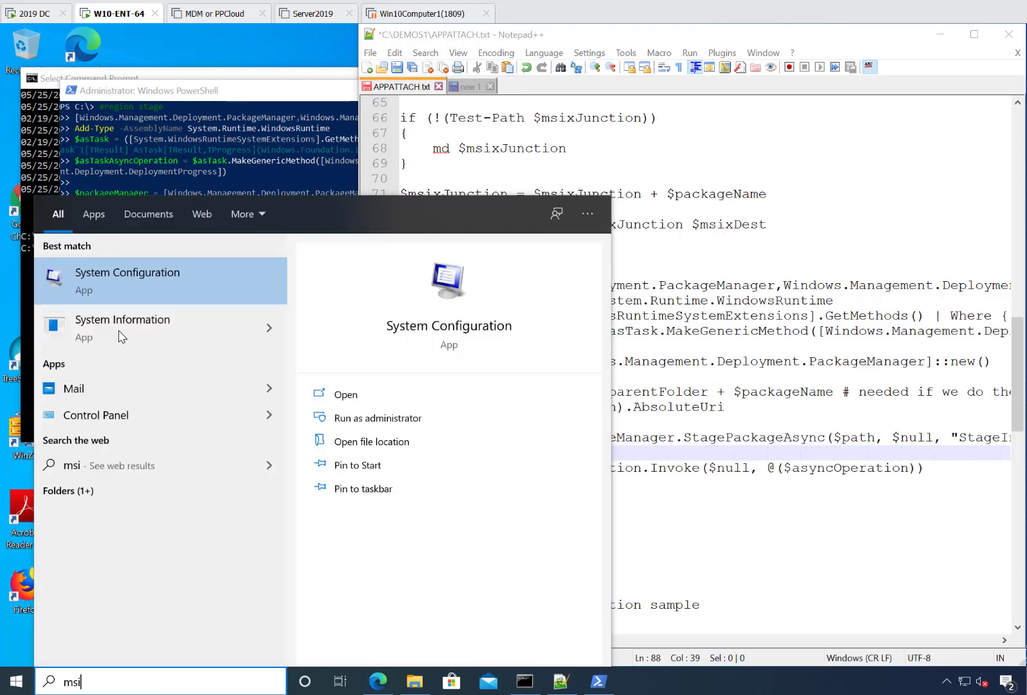
key(Escape)
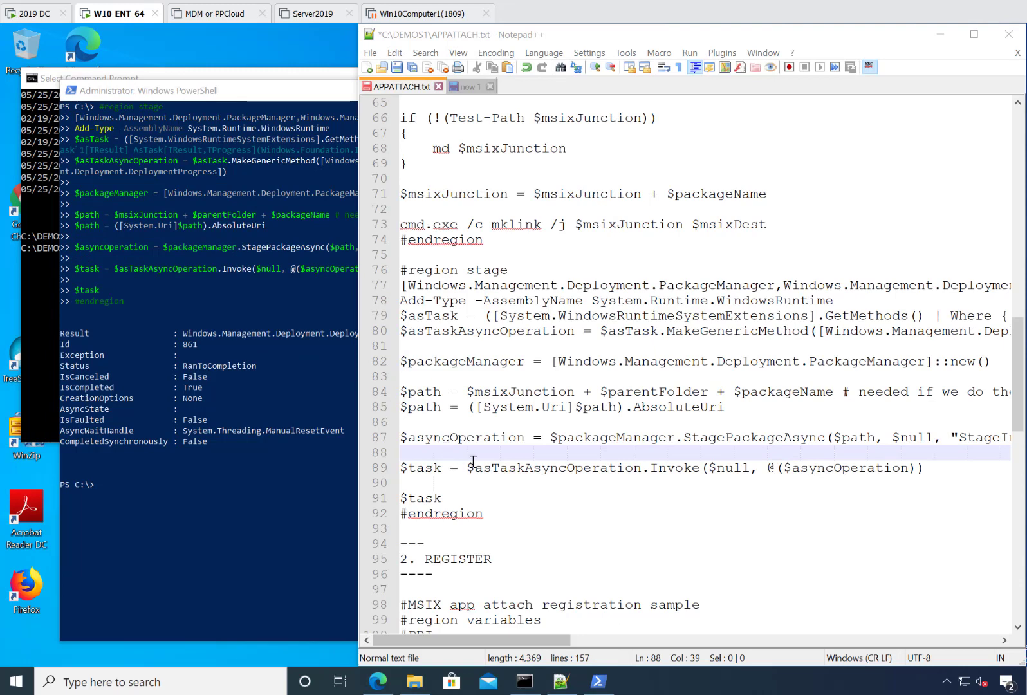
Step: Scroll to section 2 REGISTER and copy registration lines 98 to 112
click(473, 461)
scroll(473, 461, down, 3)
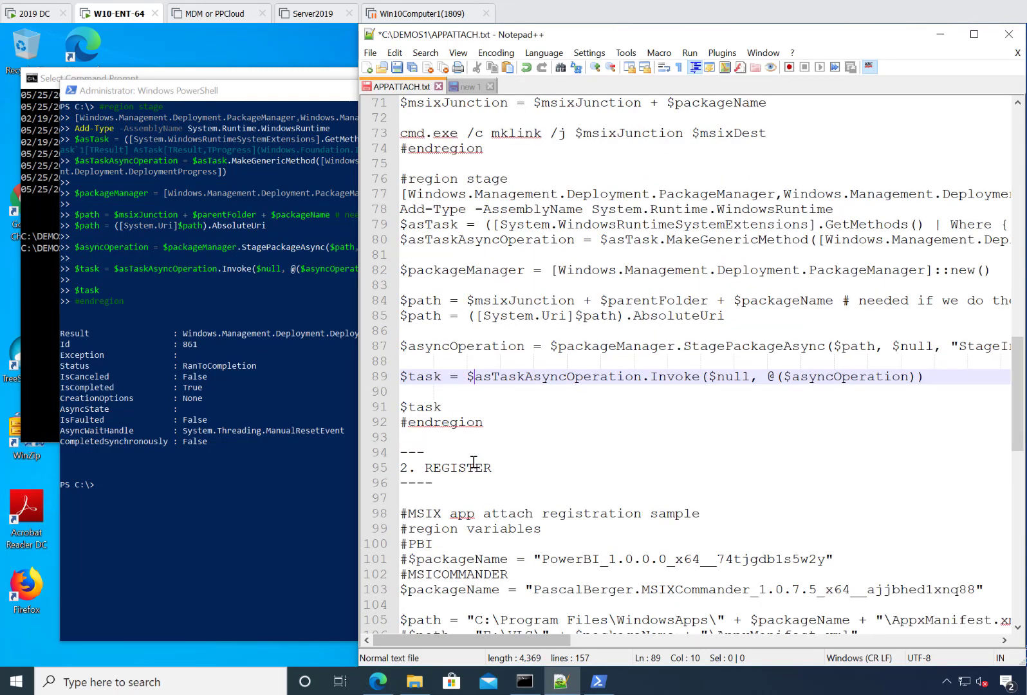
scroll(473, 461, up, 2)
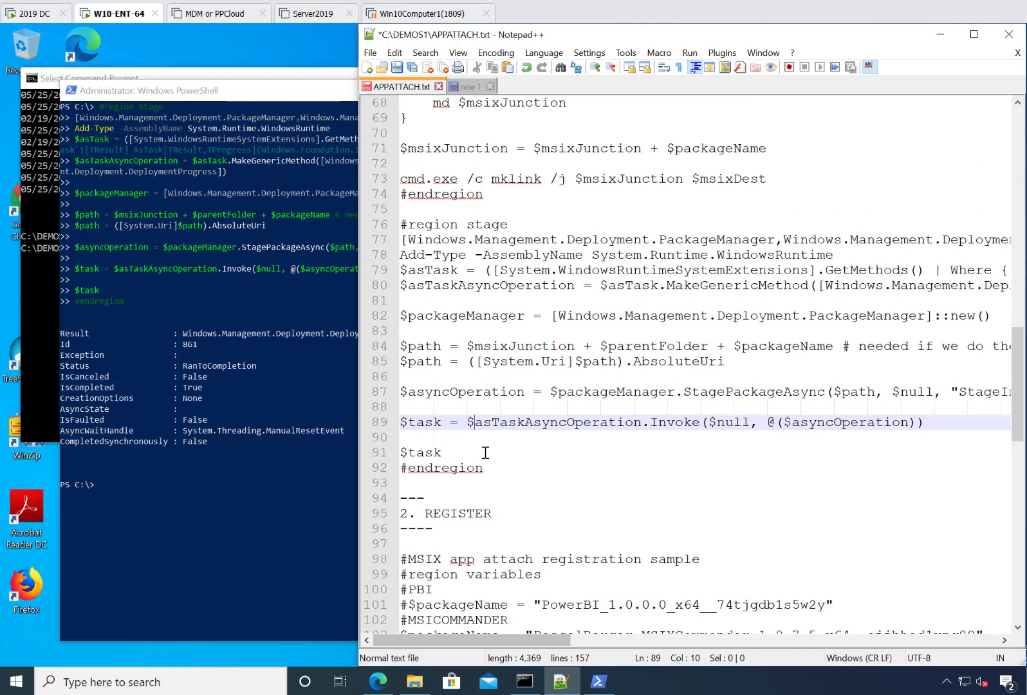
scroll(485, 452, down, 2)
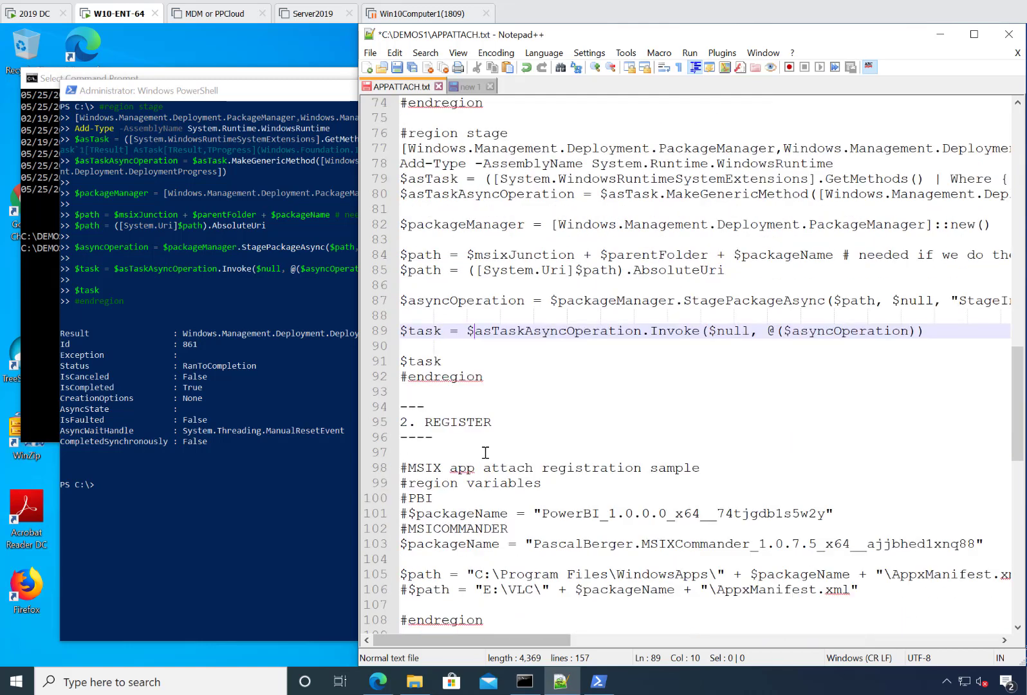
scroll(485, 452, up, 3)
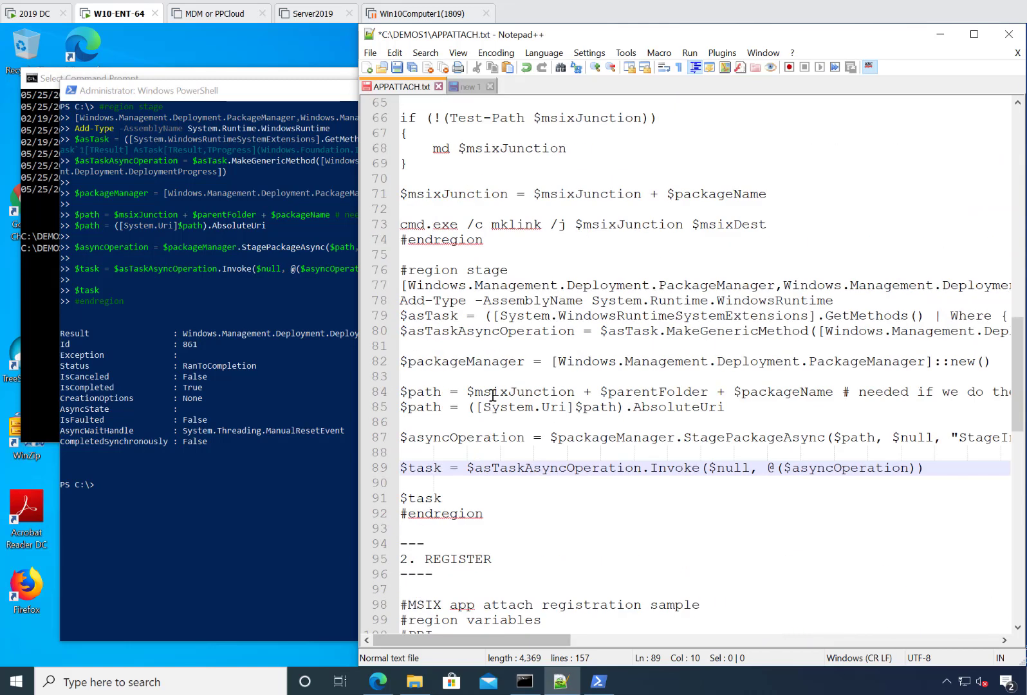
scroll(492, 394, down, 5)
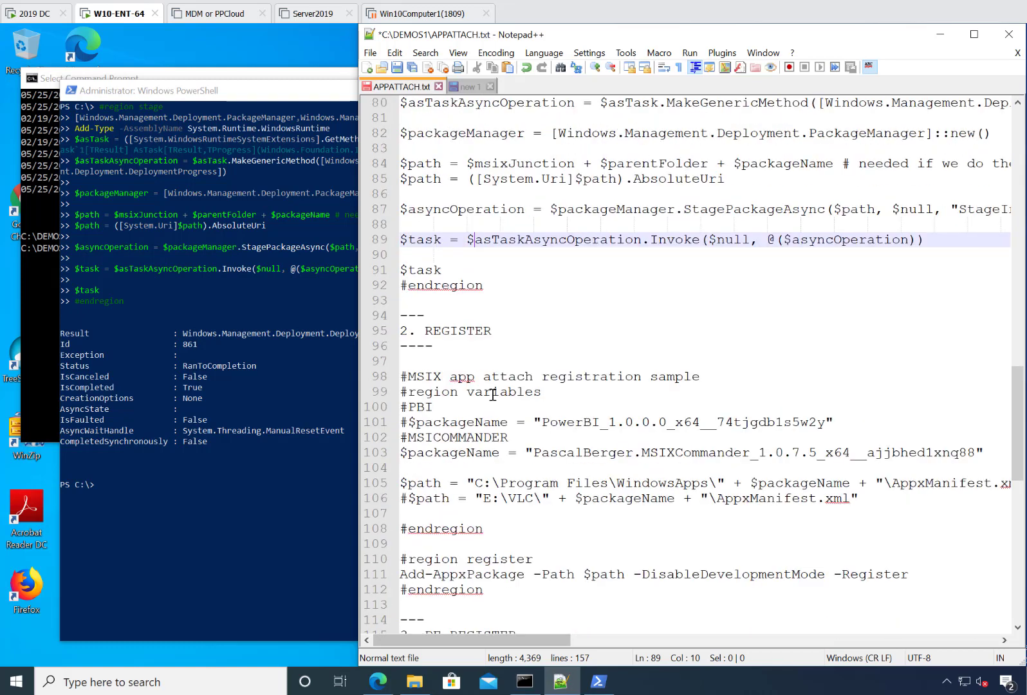
scroll(493, 394, down, 3)
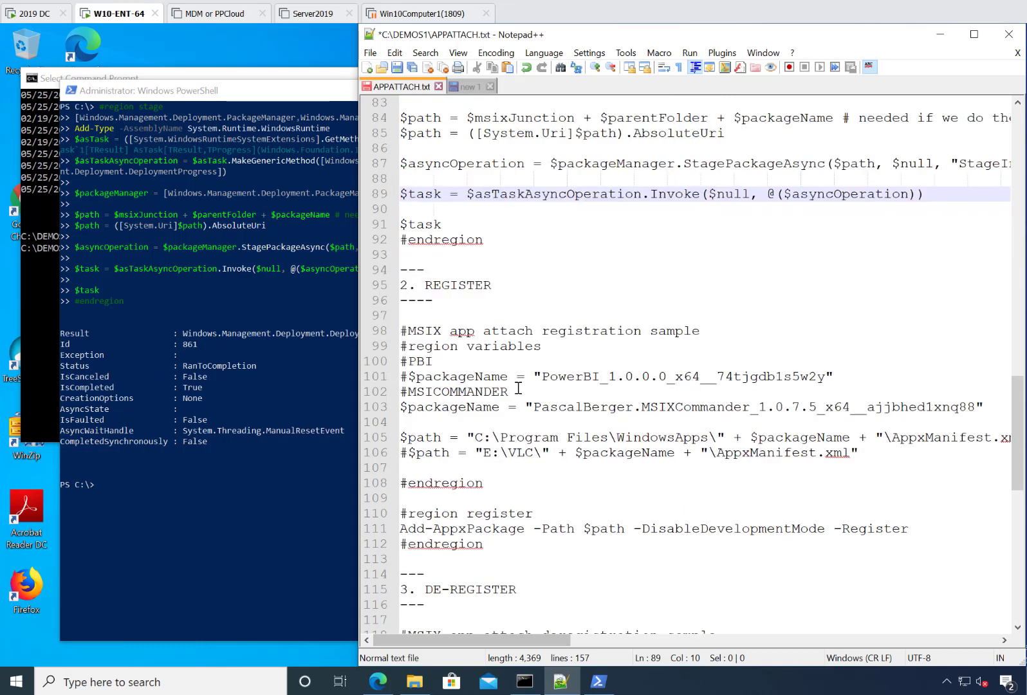
drag(506, 460, 403, 241)
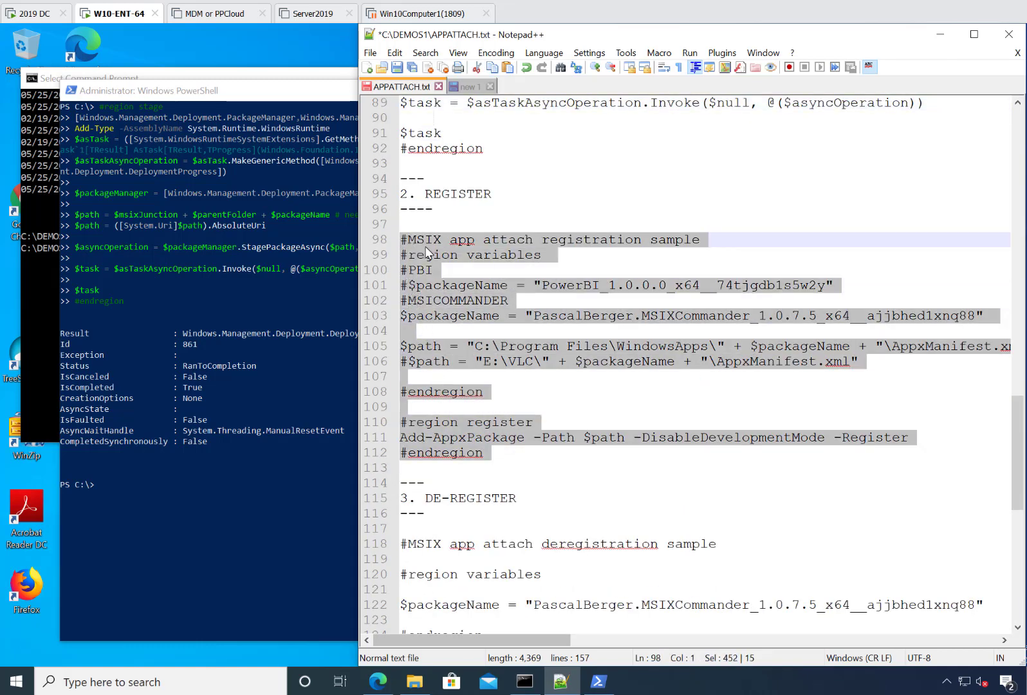
right_click(424, 249)
click(460, 266)
Step: Comment out the PowerBI package name and check the MSIXCommander name against the 'new 1' notes
click(641, 294)
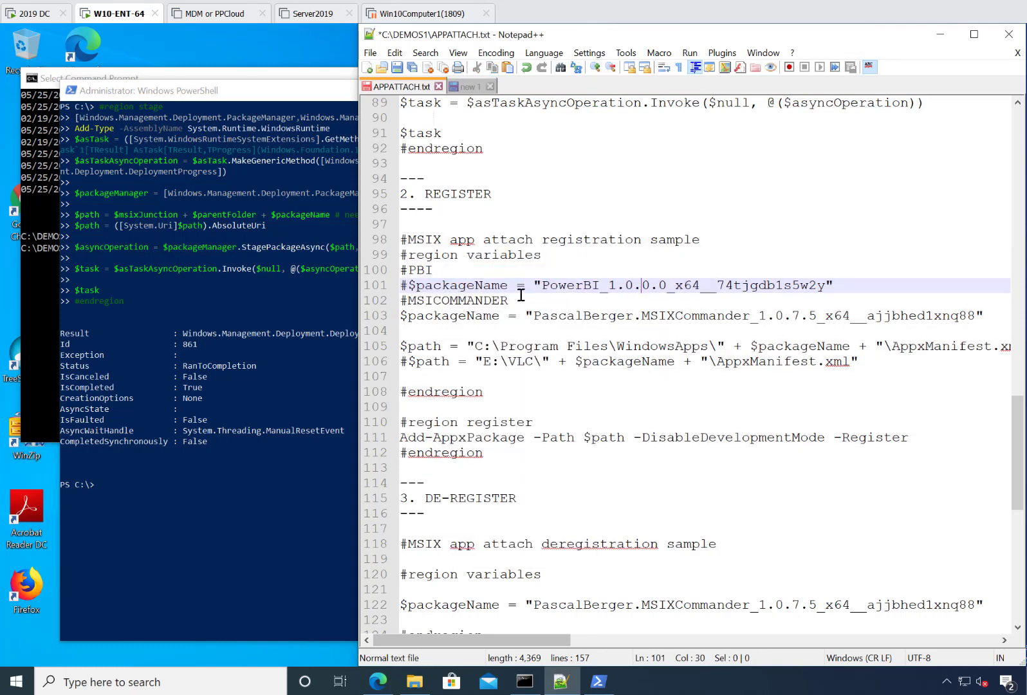
drag(542, 285, 834, 283)
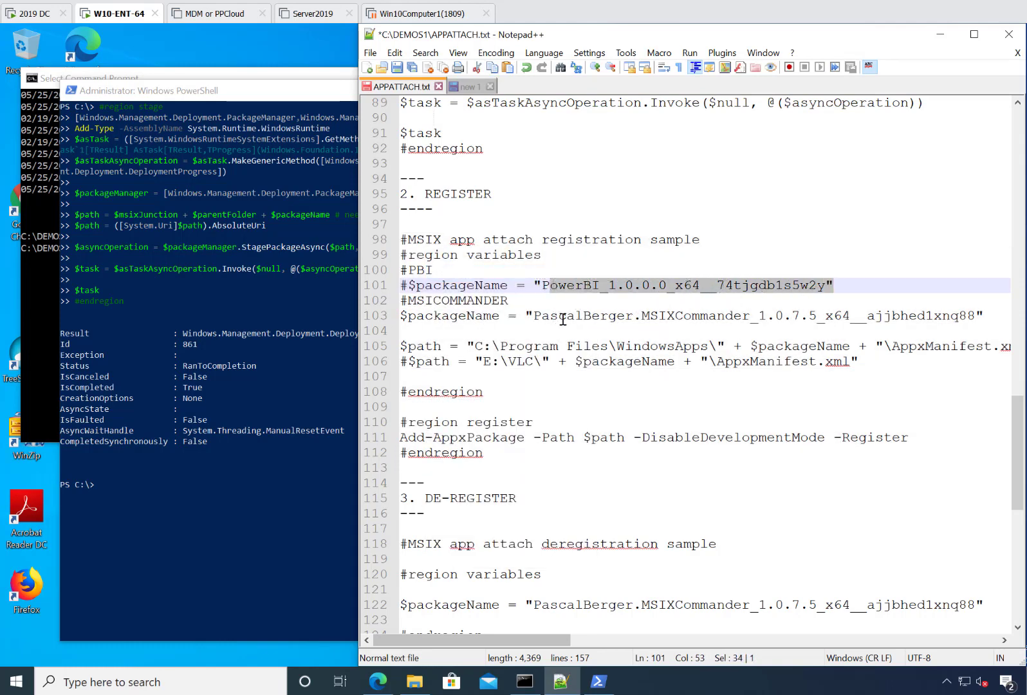
click(582, 299)
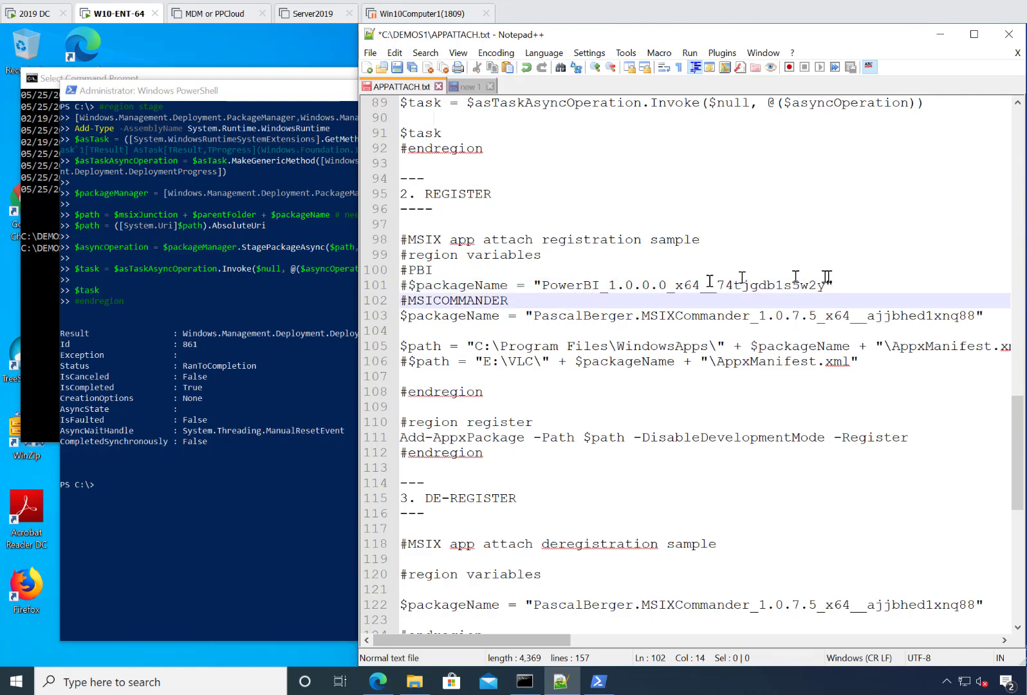
drag(834, 284, 399, 284)
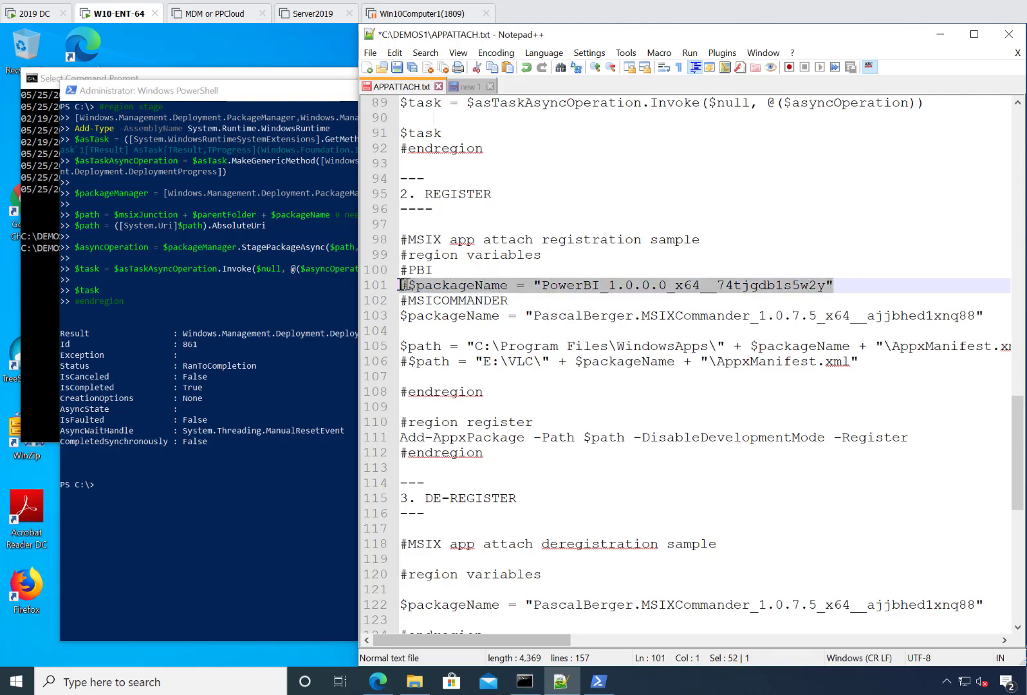
click(428, 310)
click(428, 302)
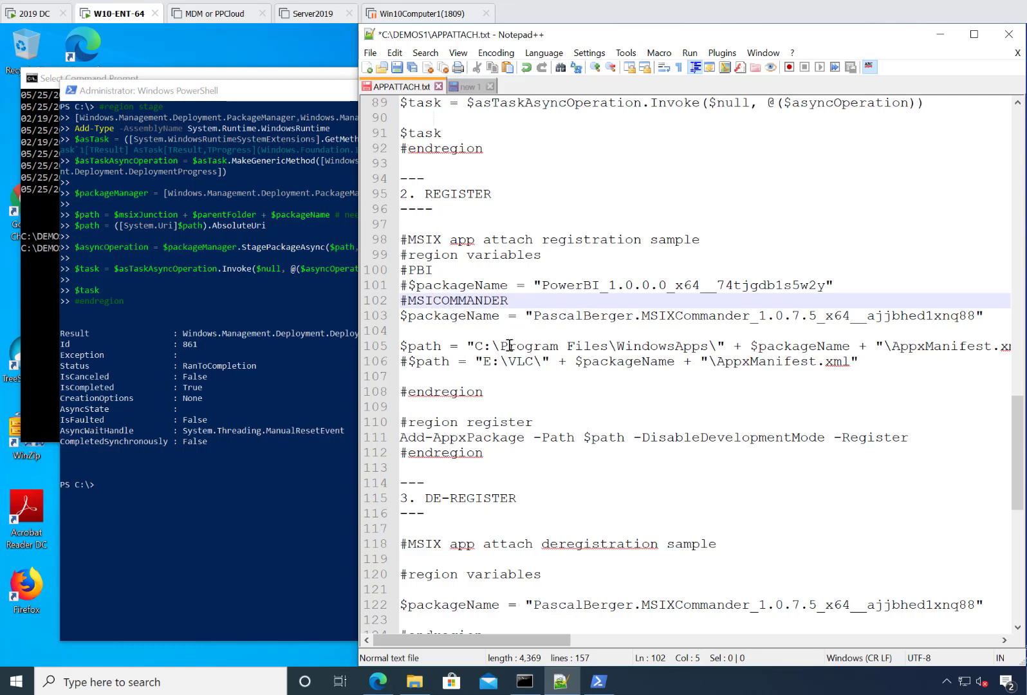
text(X)
click(515, 376)
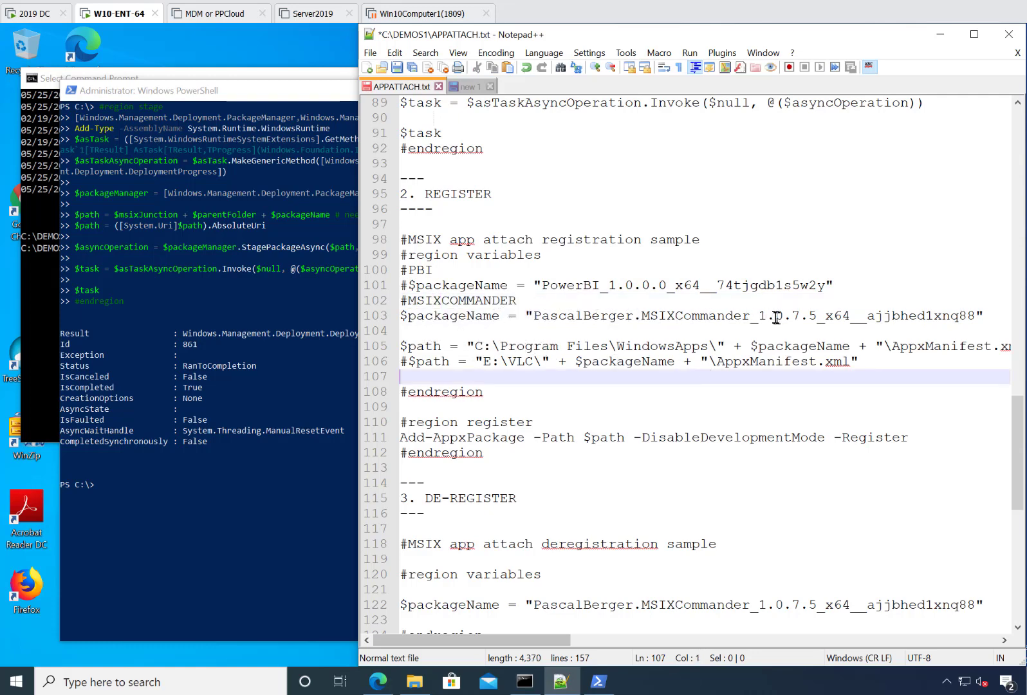
click(468, 86)
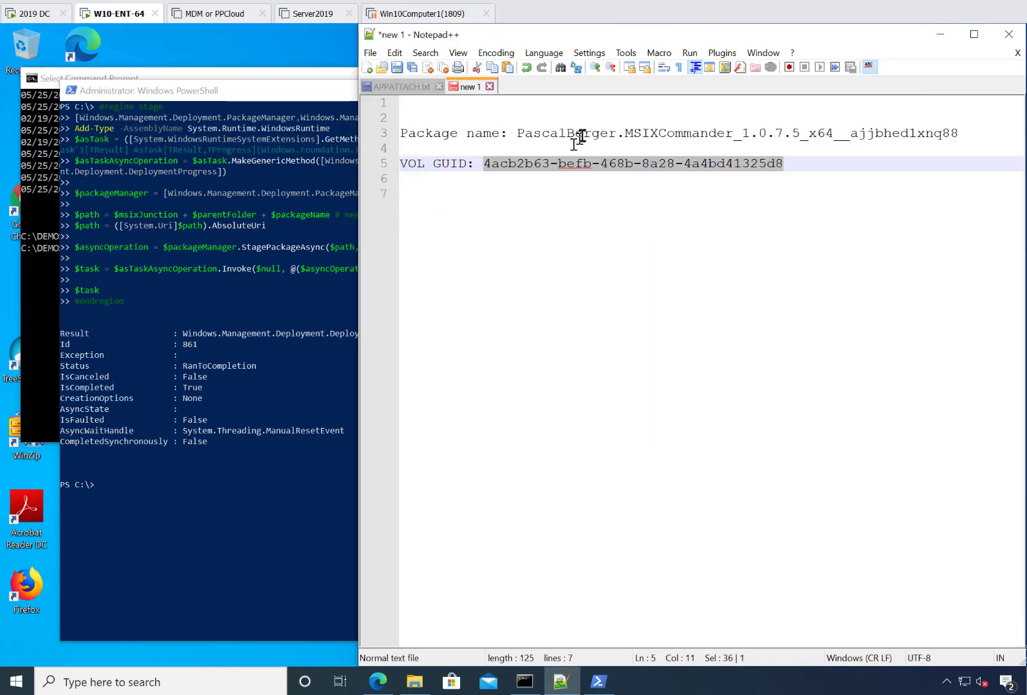
click(582, 133)
click(395, 86)
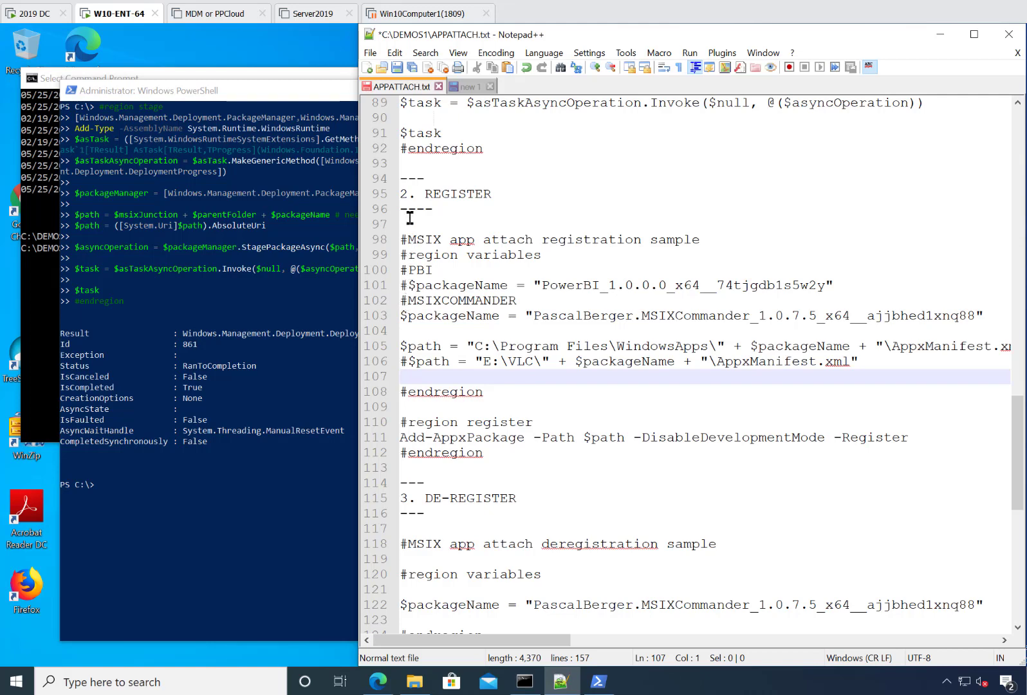
Step: Copy registration lines 97–112, run them in PowerShell, then check the Start menu for MSIX Commander
drag(400, 230, 527, 456)
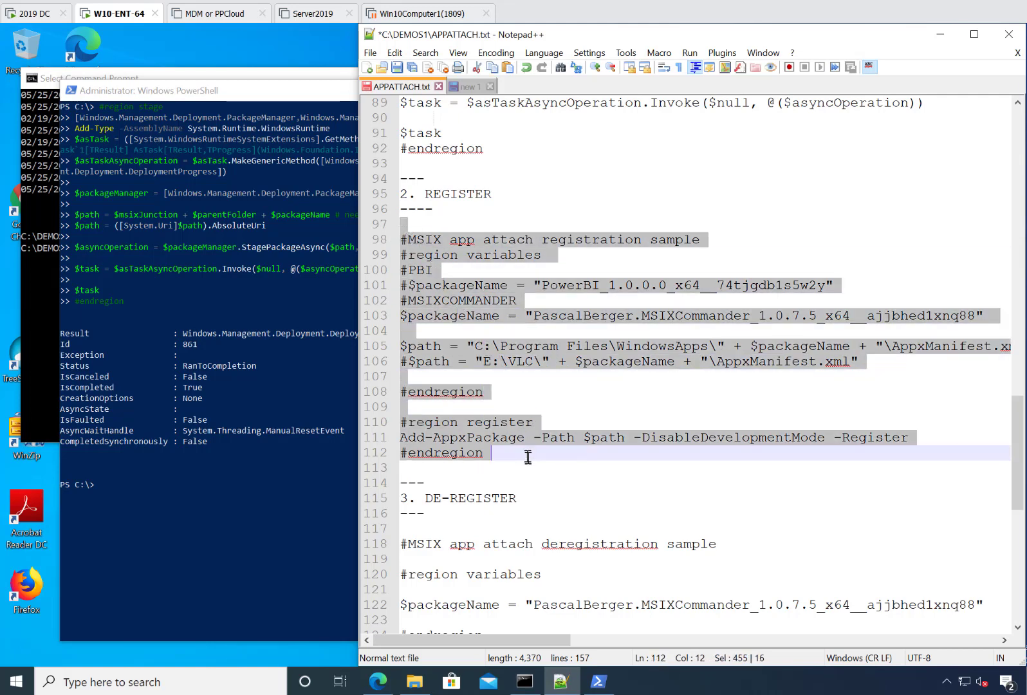
right_click(460, 236)
click(495, 262)
click(283, 364)
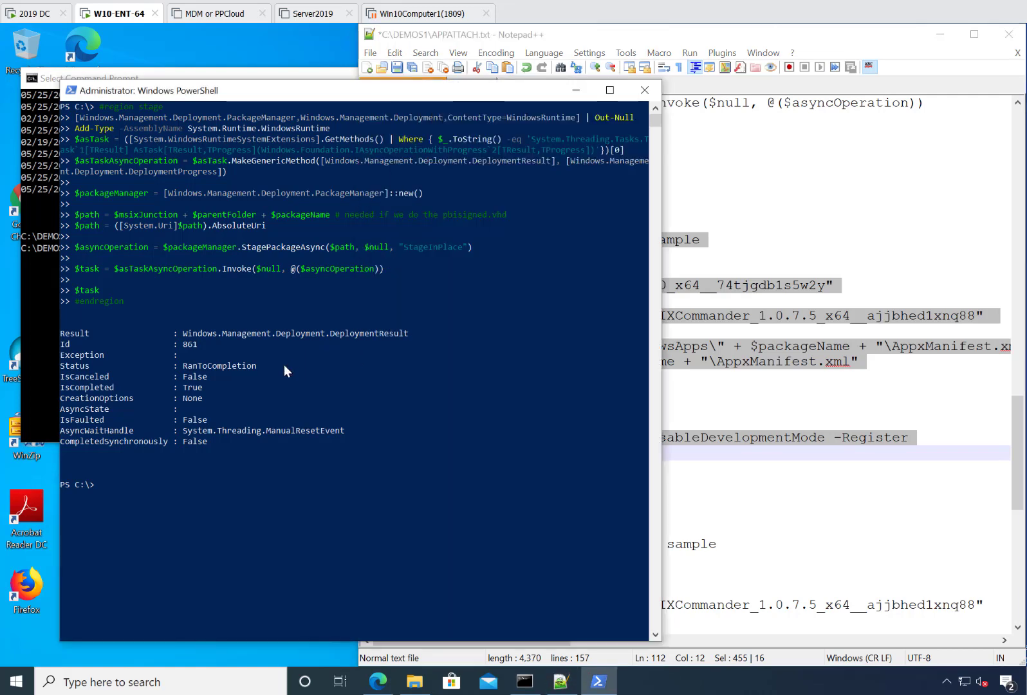
right_click(283, 364)
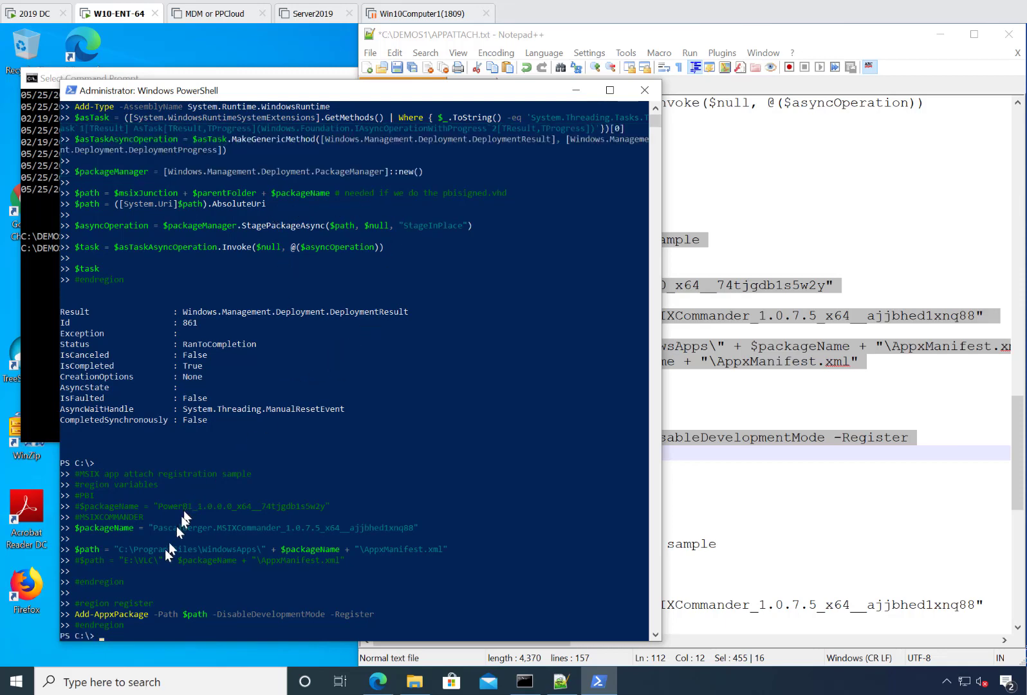
click(22, 680)
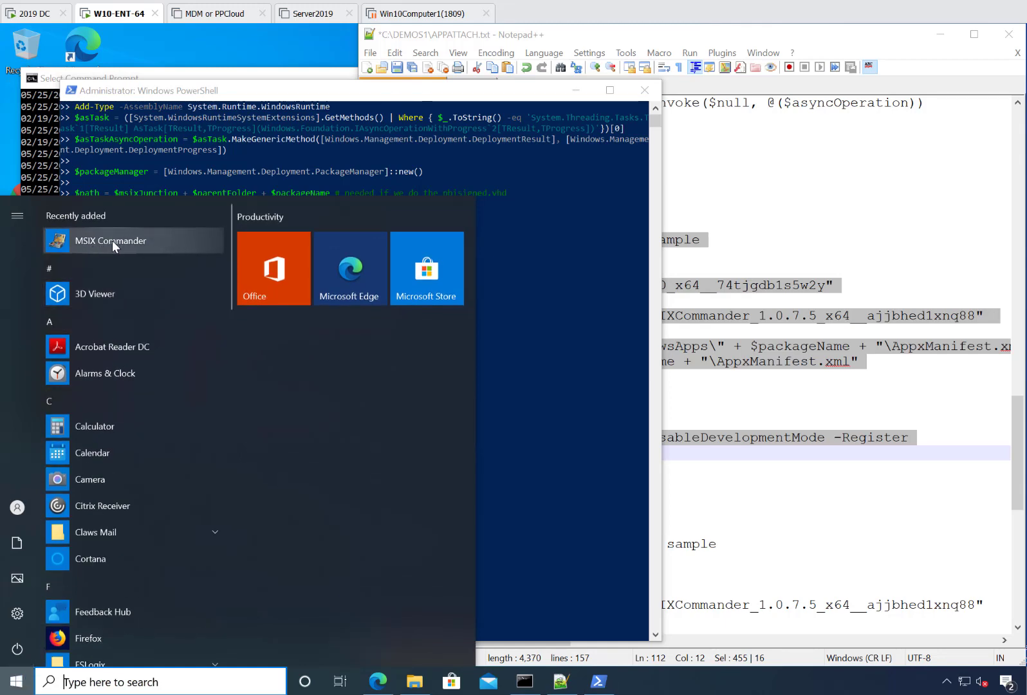
Step: Launch MSIX Commander, browse its PackagingMachine, EditManifest, ChangeSignature, AppAttach, Troubleshoot and Certificate pages, then close it
click(113, 240)
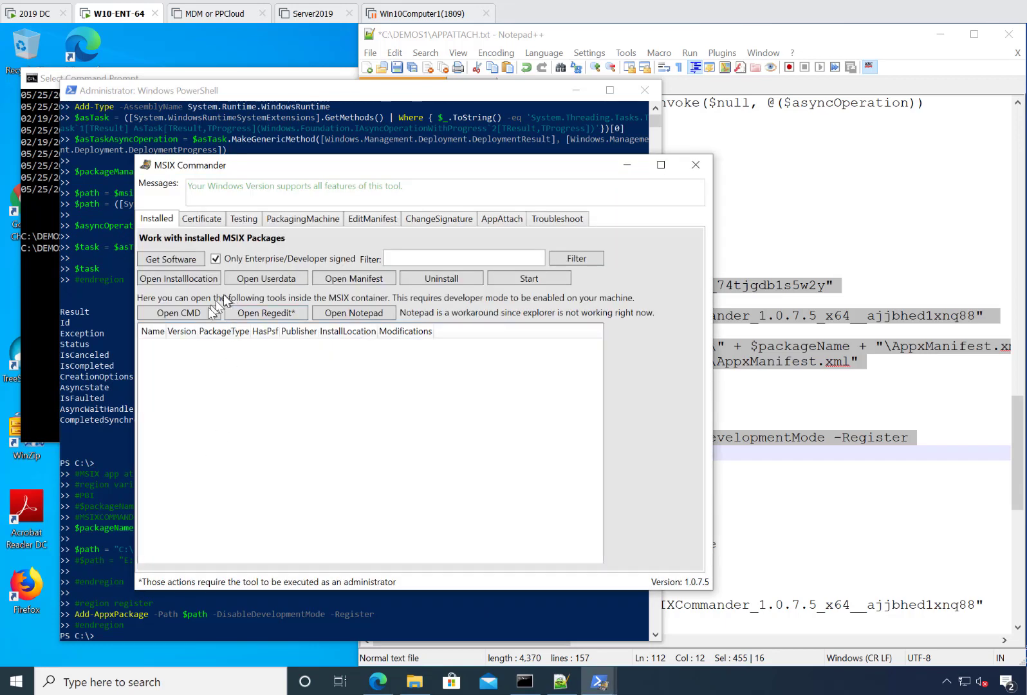
click(337, 220)
click(364, 222)
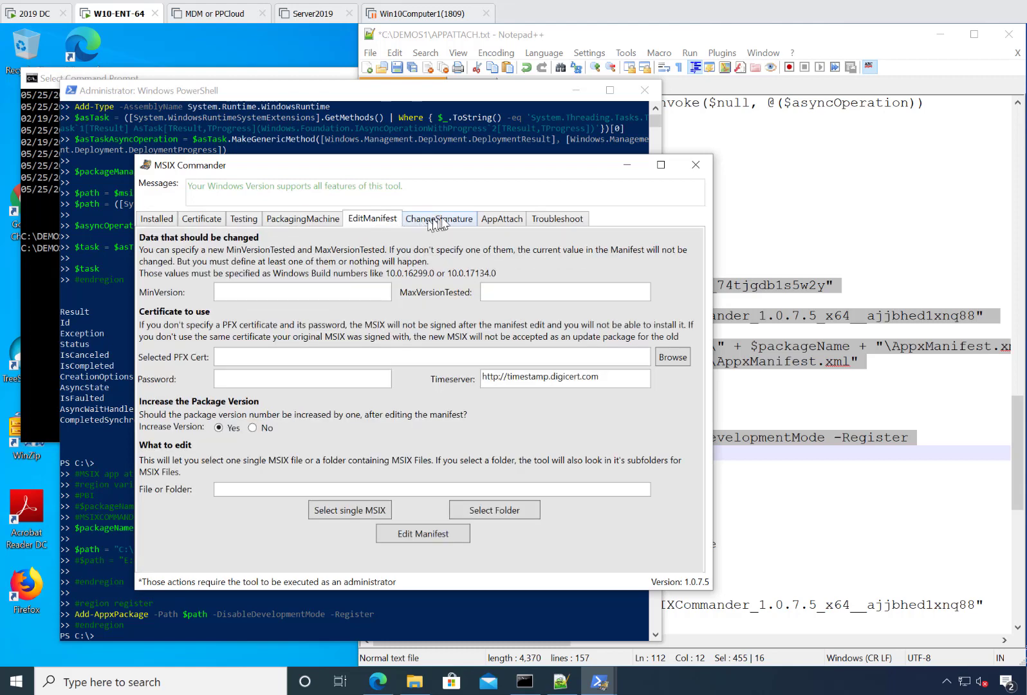
click(442, 220)
click(498, 220)
click(553, 220)
click(372, 220)
click(187, 219)
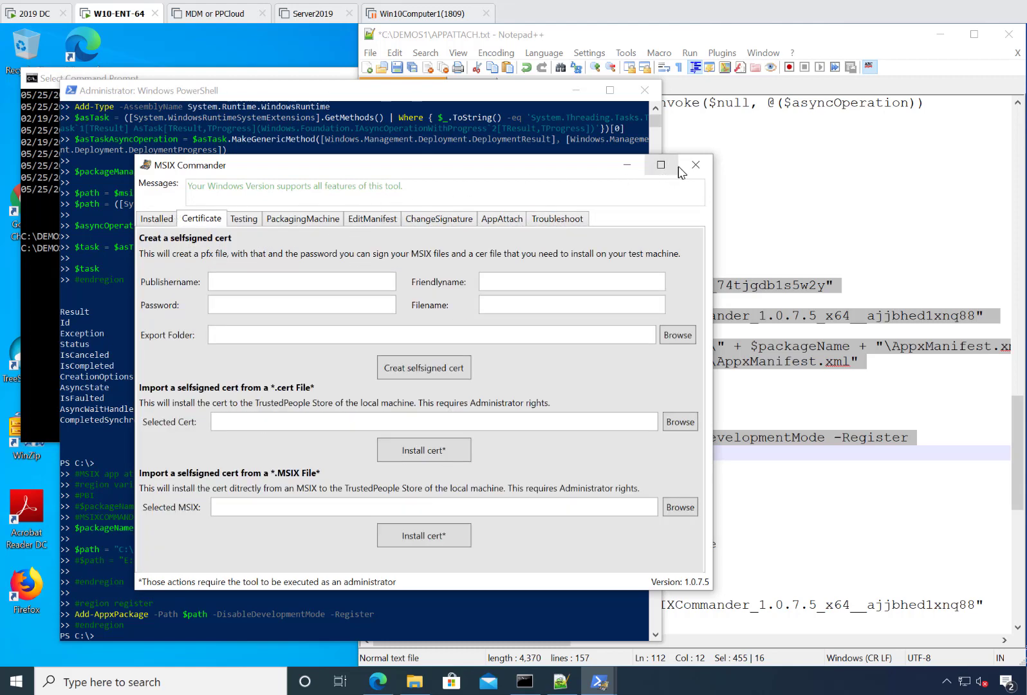
click(695, 164)
click(753, 379)
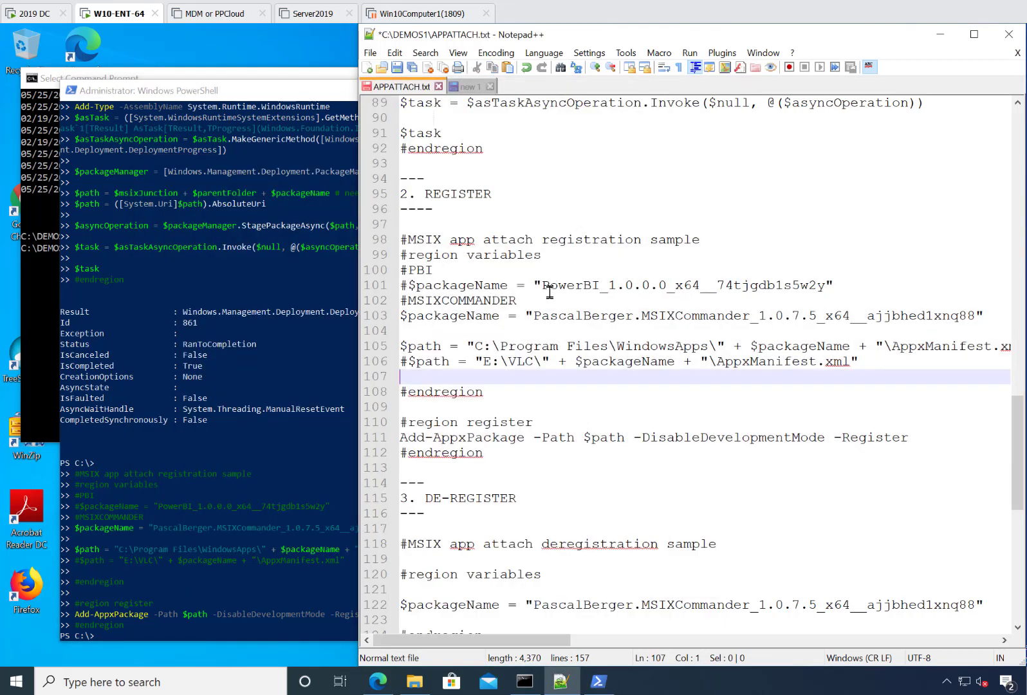
Step: Save the APPATTACH script and reselect registration lines 97 to 112
key(alt+f)
key(s)
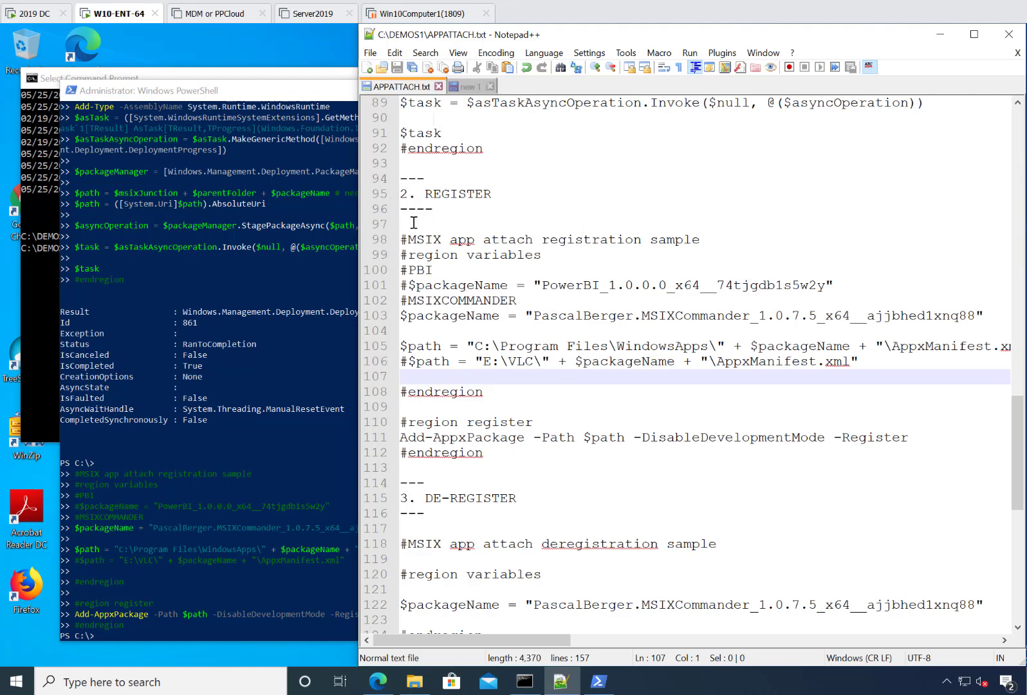
drag(413, 222, 496, 450)
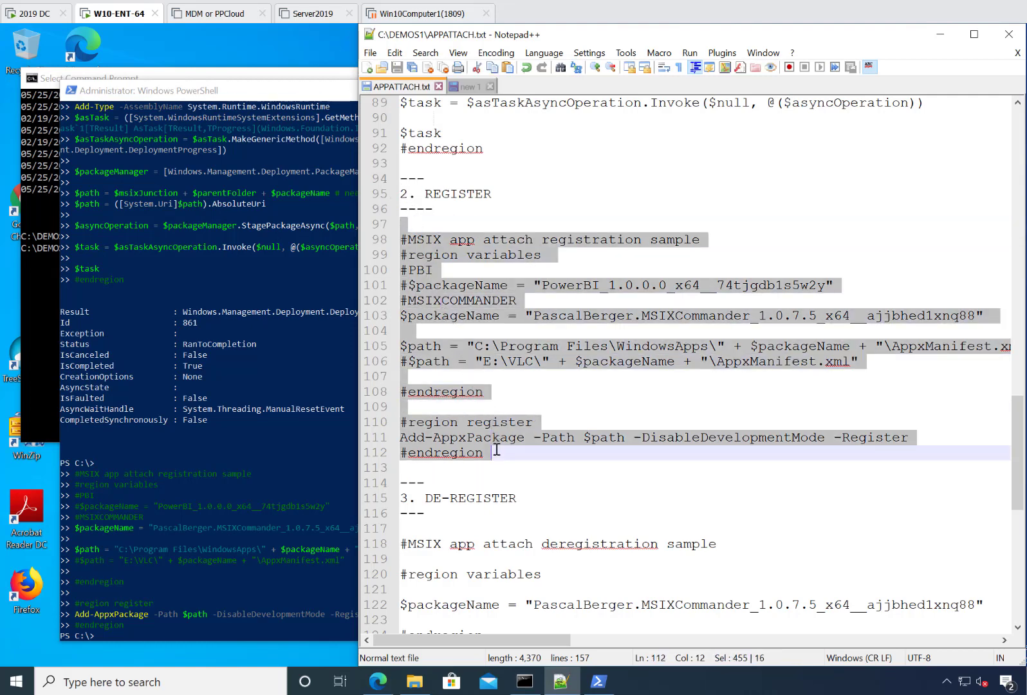
Step: Switch user and sign in to FABRIKAM with the domain user name and password
key(ctrl+alt+Delete)
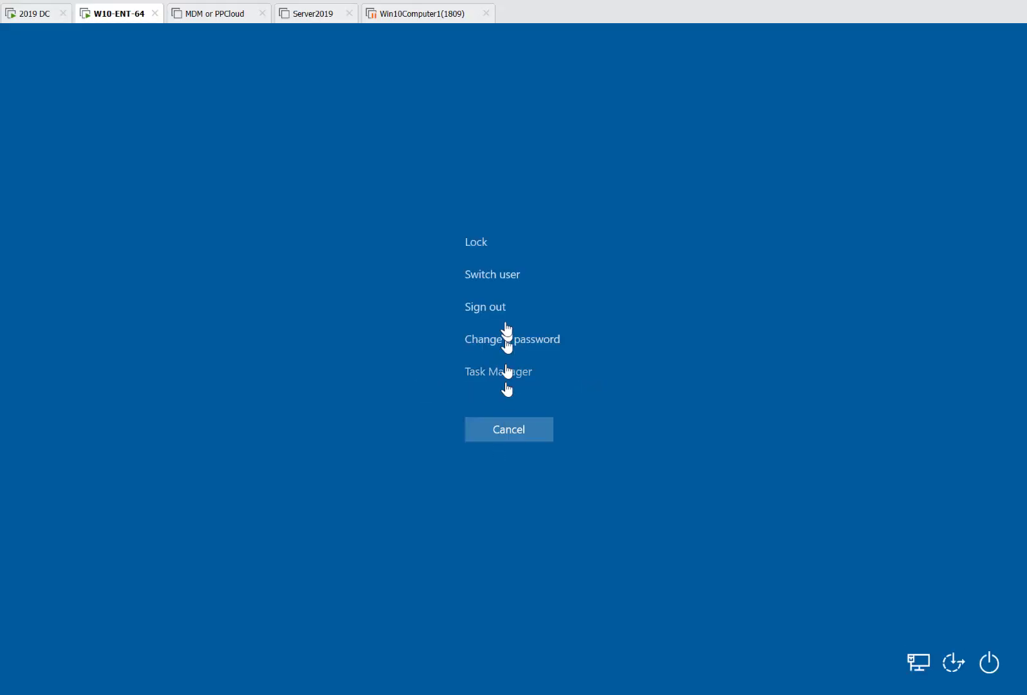
click(499, 278)
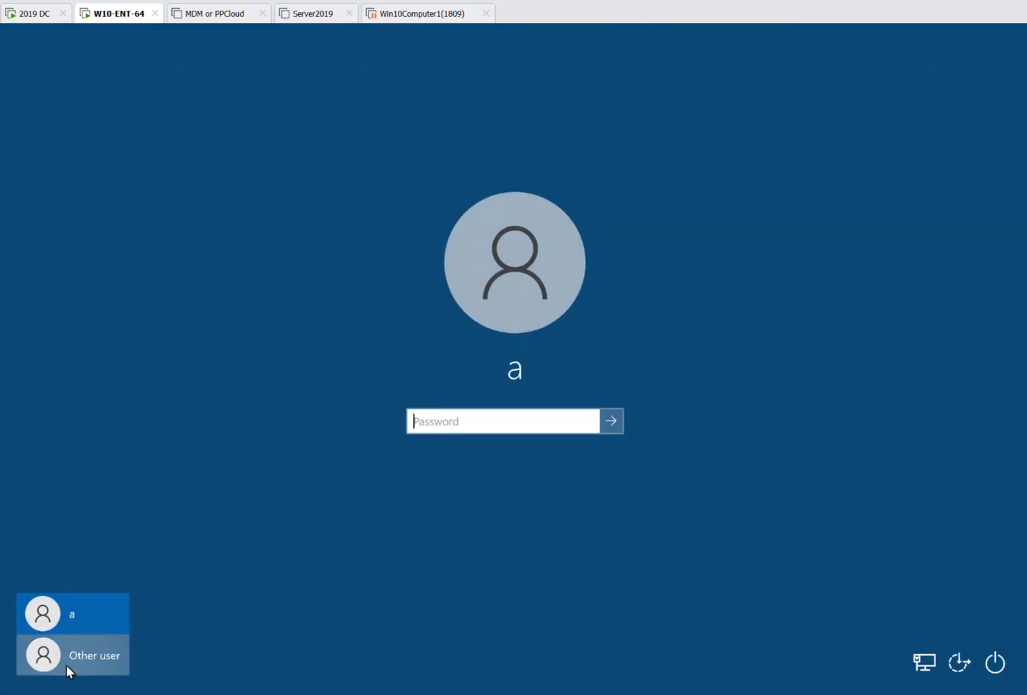
click(67, 664)
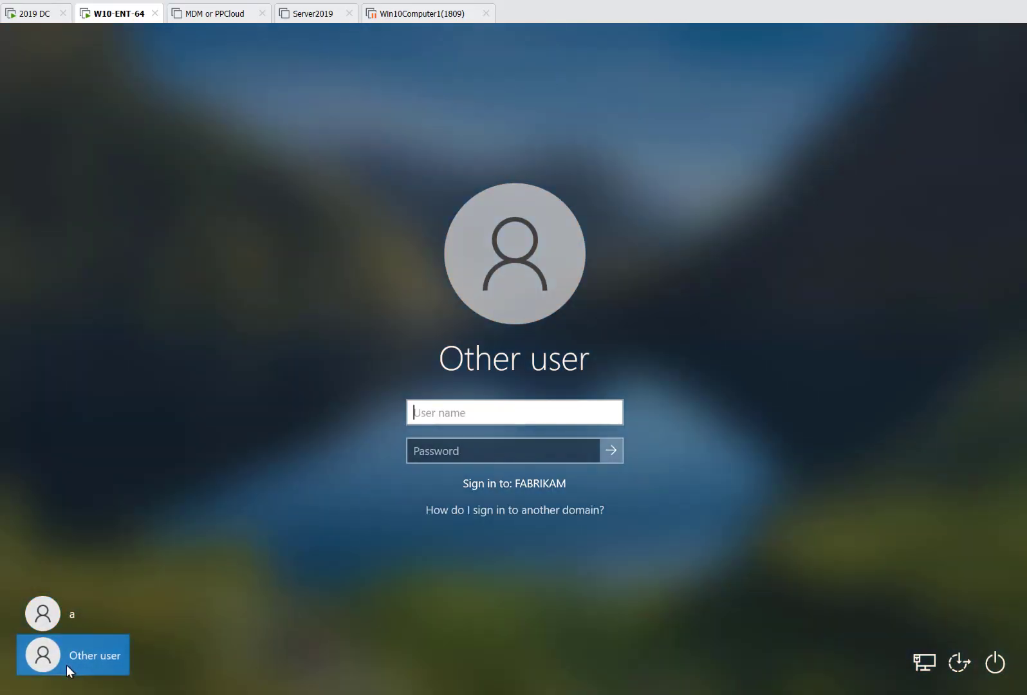
key(Tab)
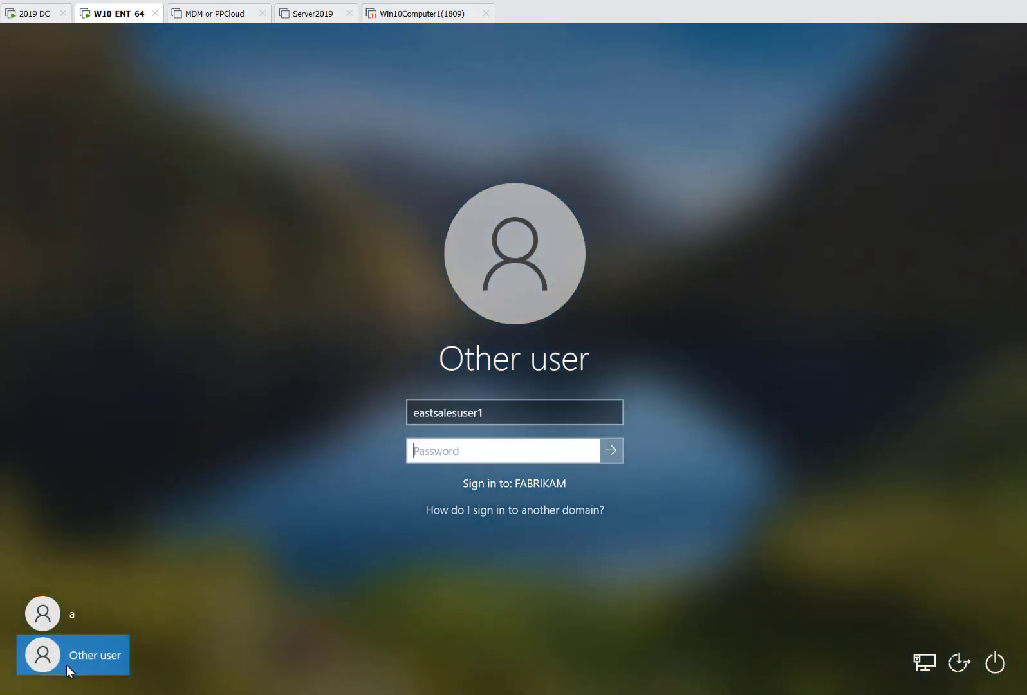
key(Return)
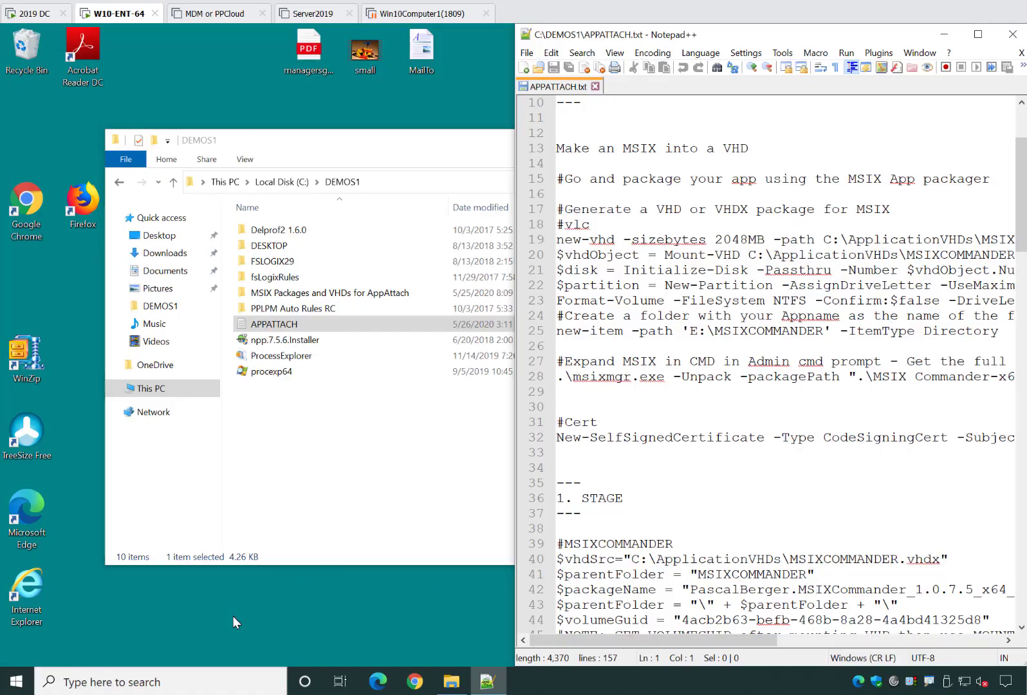
Step: Minimise the DEMOS1 folder and launch Windows PowerShell by searching 'power'
click(19, 682)
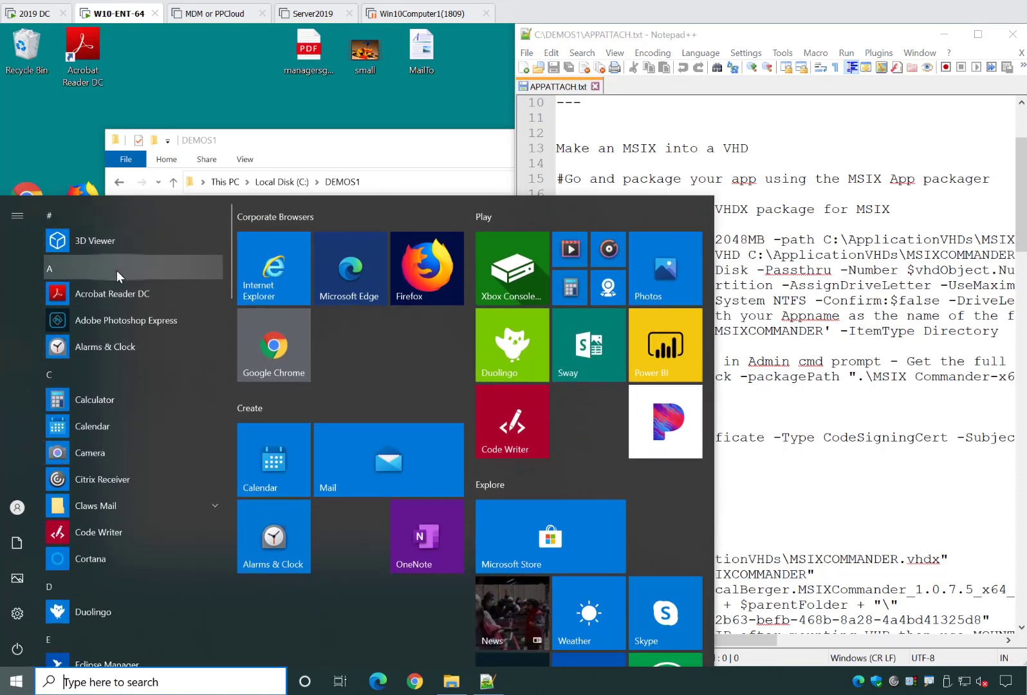
click(283, 158)
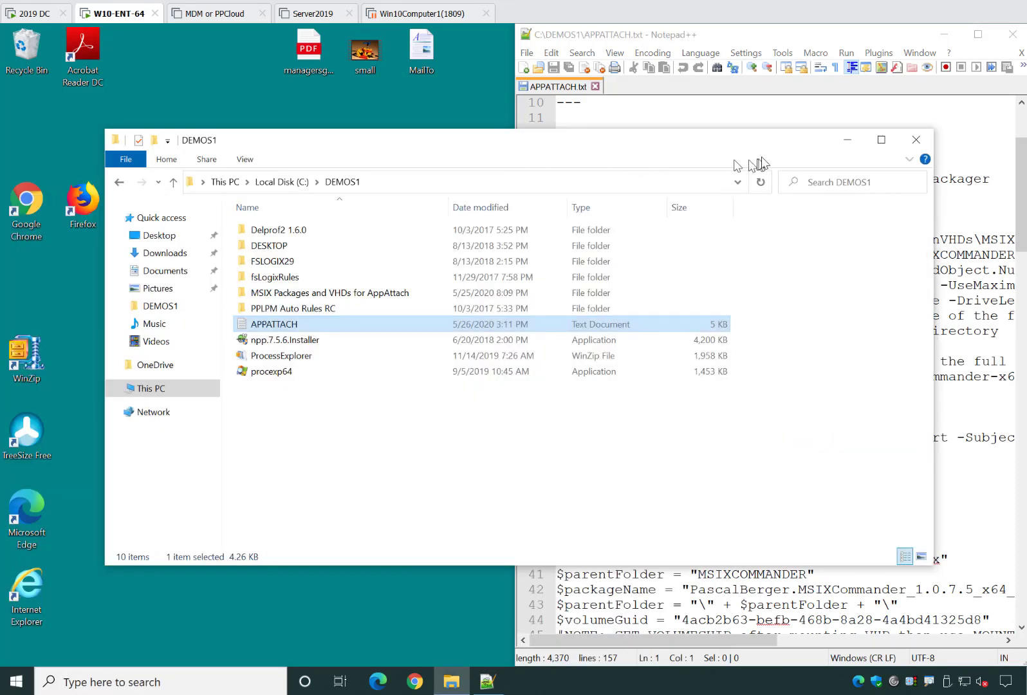
click(846, 139)
key(super)
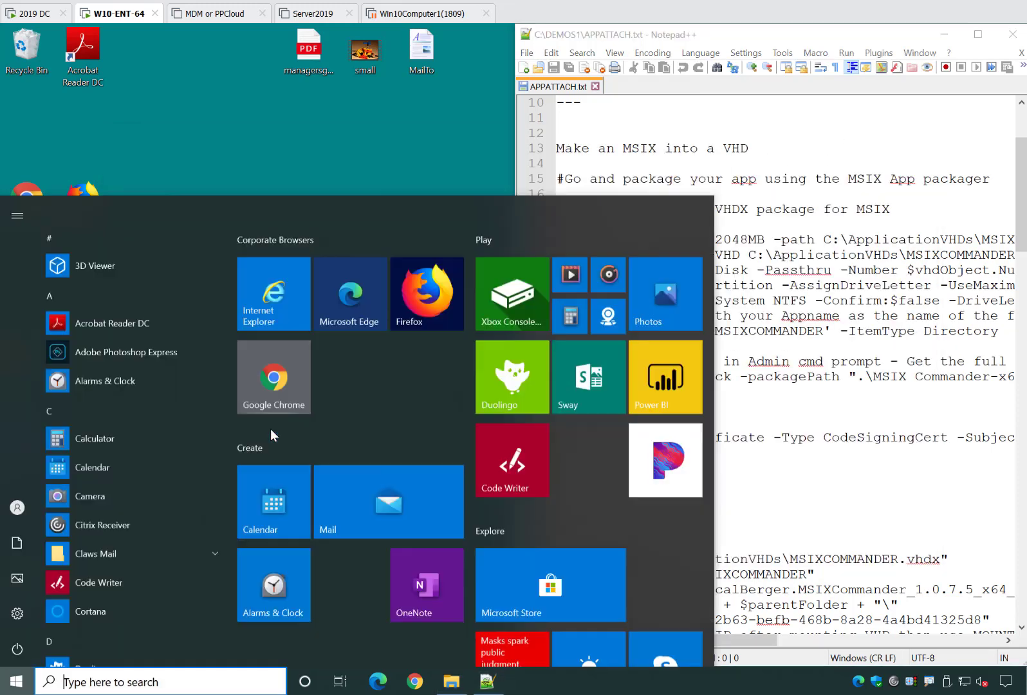
text(power)
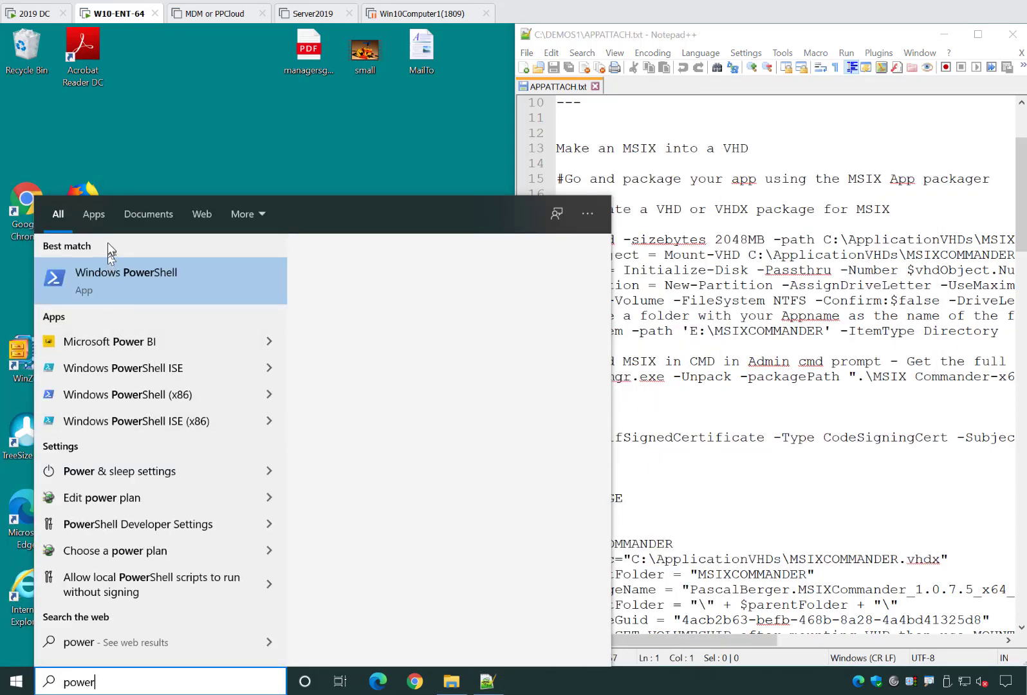
click(108, 275)
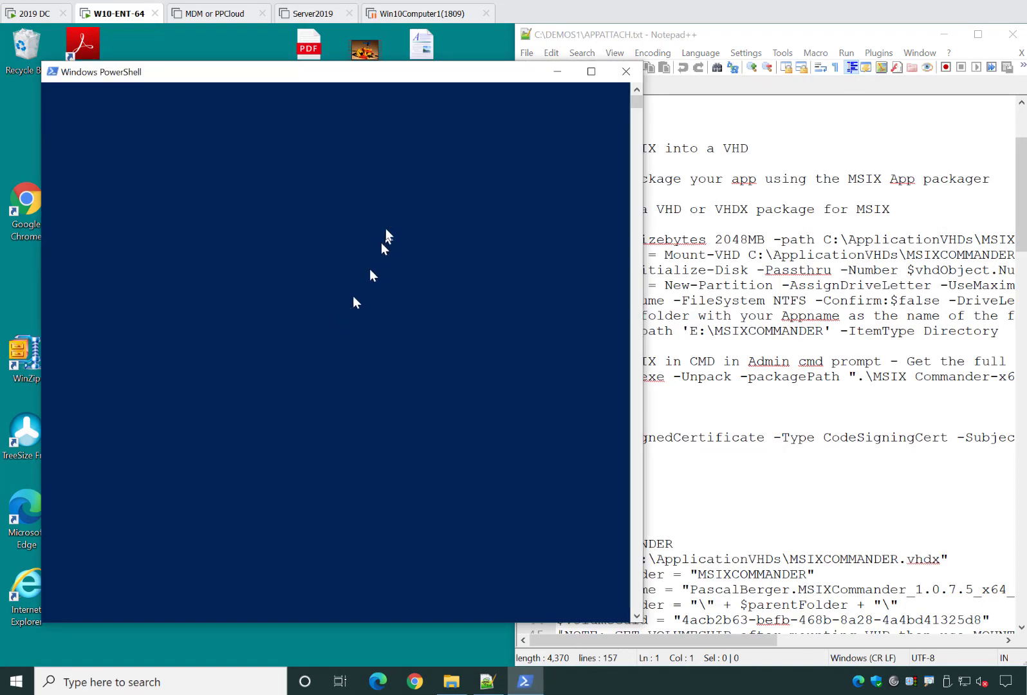
click(803, 425)
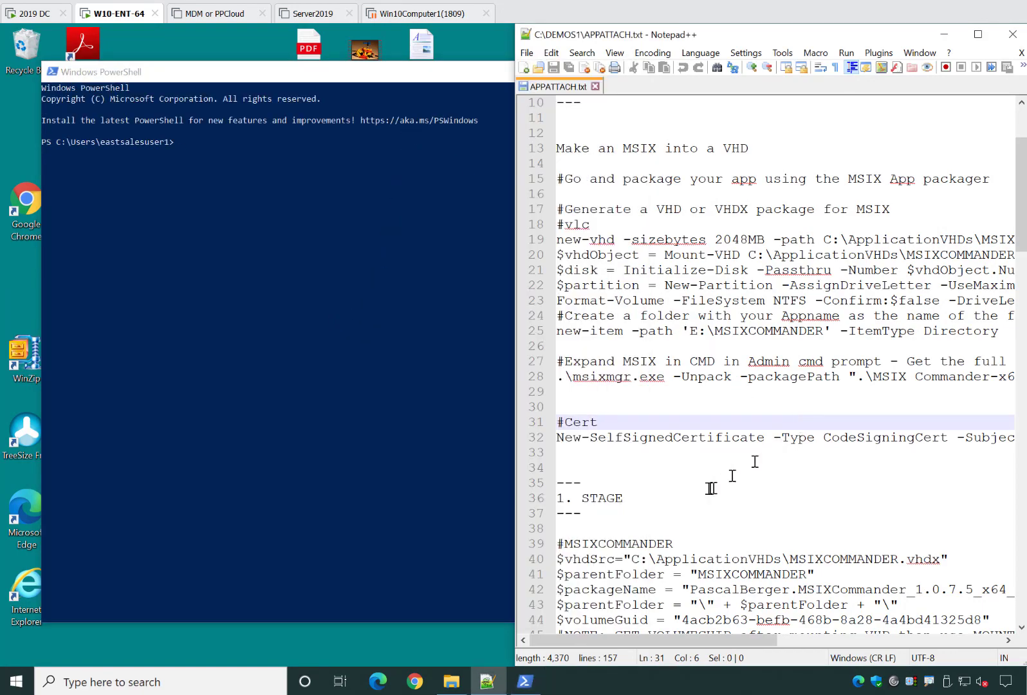
Step: Copy registration lines 98–112 and run them in the second user's PowerShell console
scroll(694, 495, down, 13)
scroll(679, 509, down, 12)
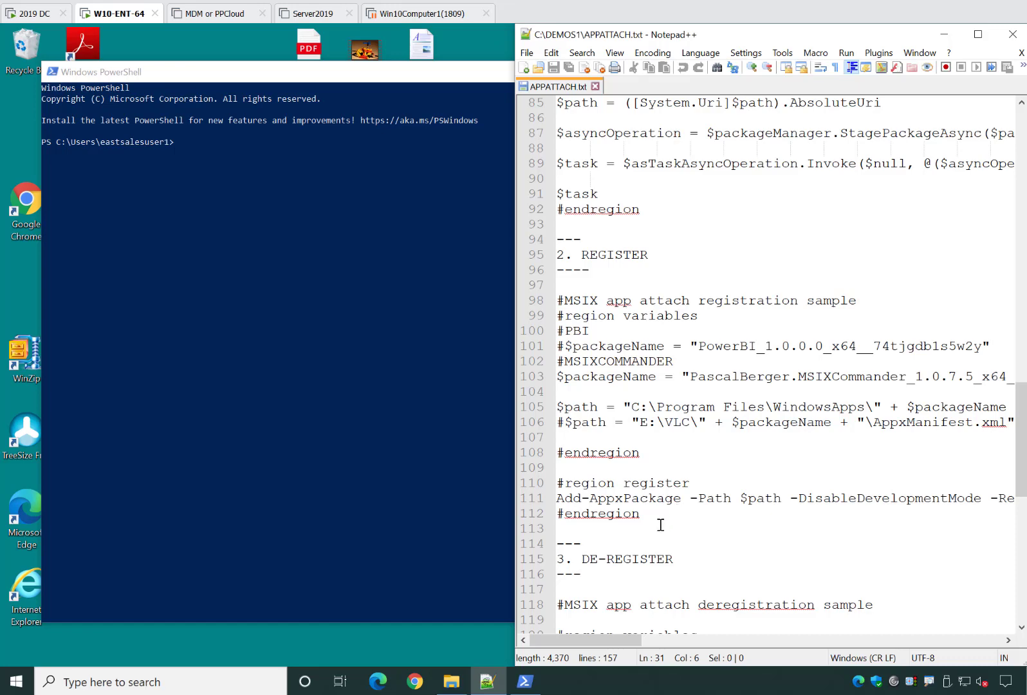
drag(660, 525, 554, 301)
right_click(582, 318)
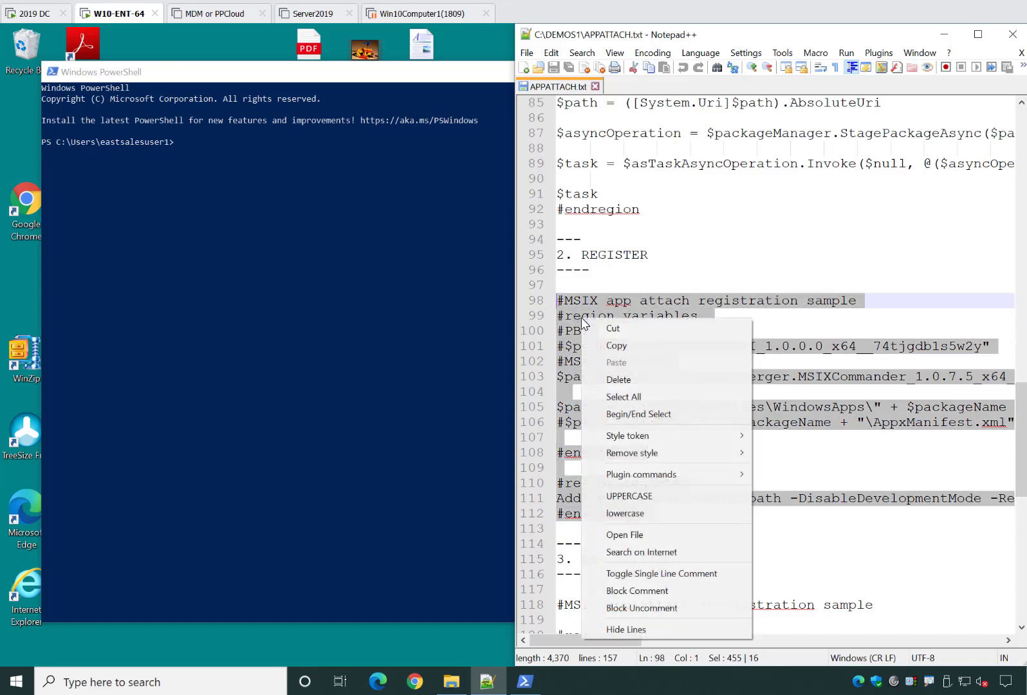
click(614, 346)
click(615, 392)
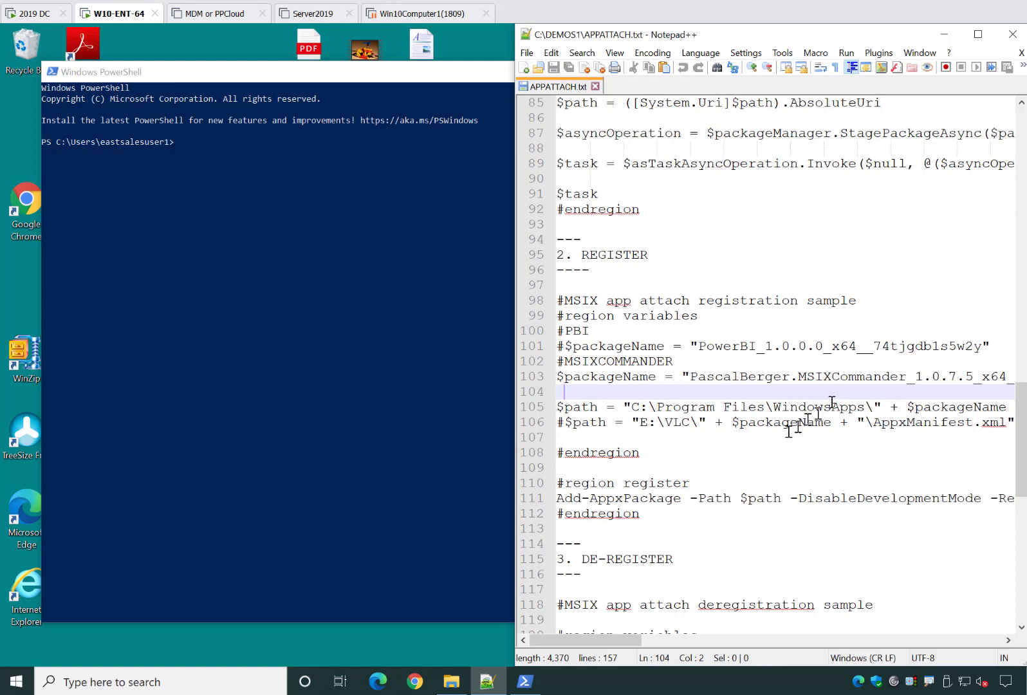
click(196, 338)
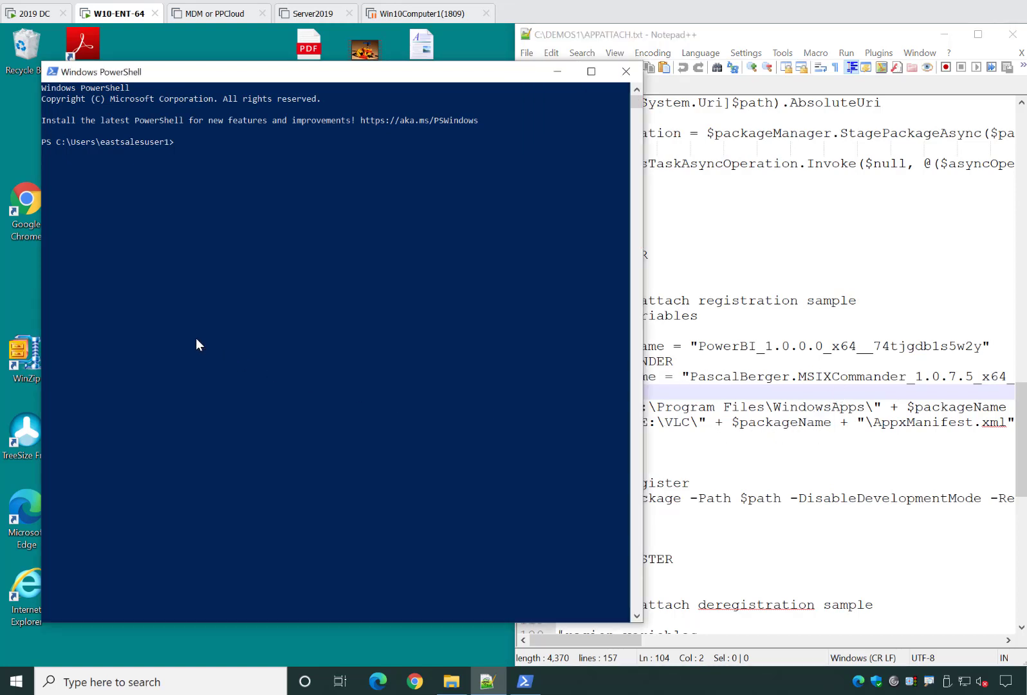
right_click(196, 338)
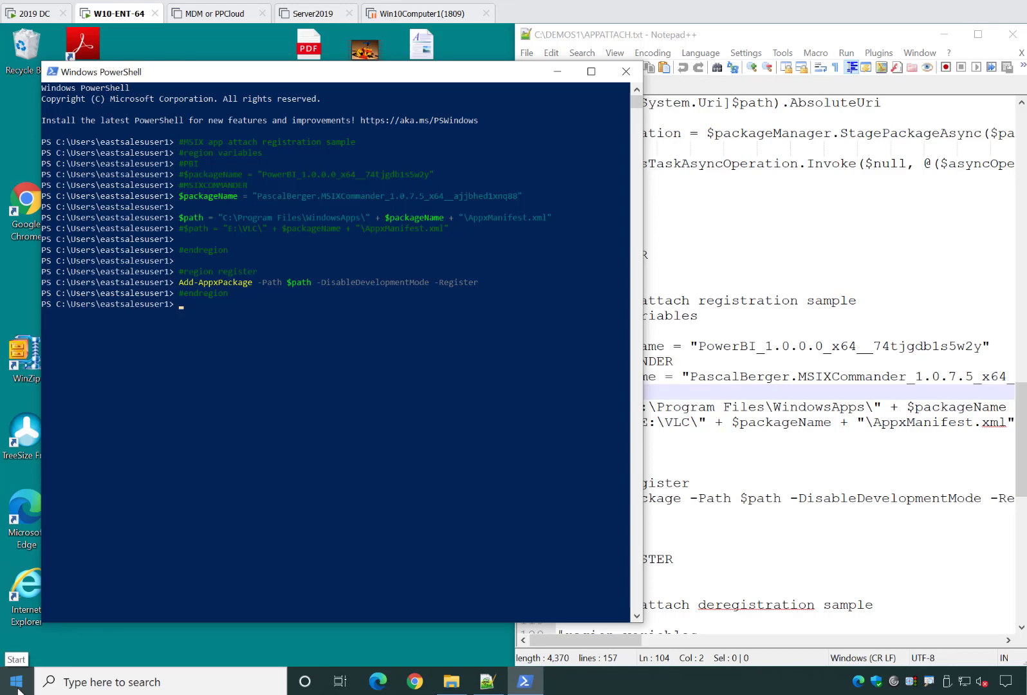
Step: Launch MSIX Commander from the Start app list to confirm registration, then close it
click(16, 684)
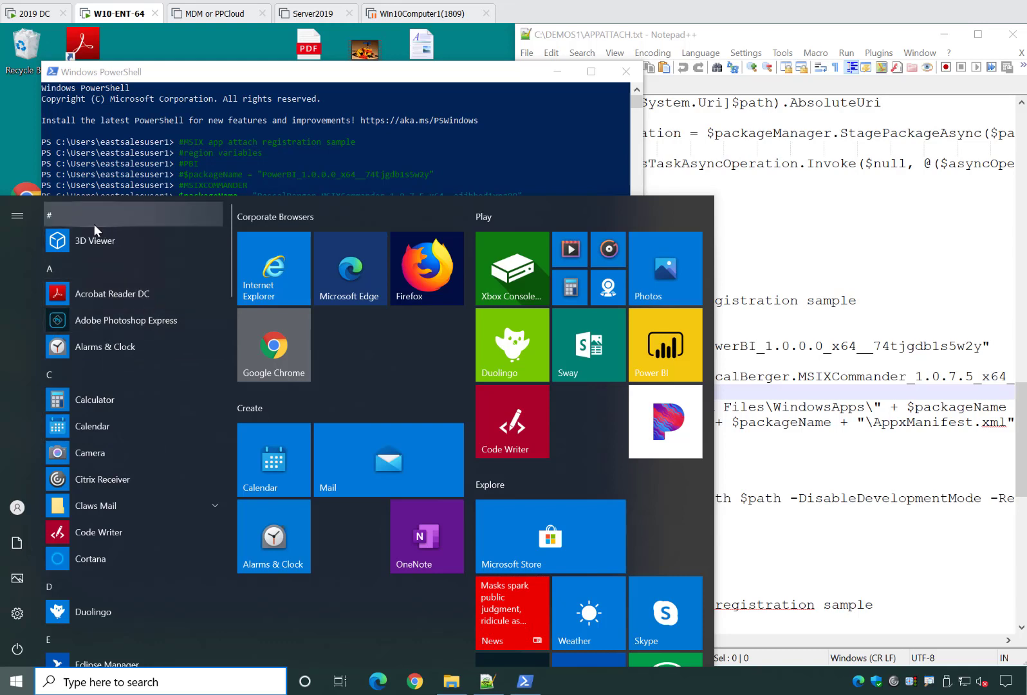
scroll(162, 493, down, 5)
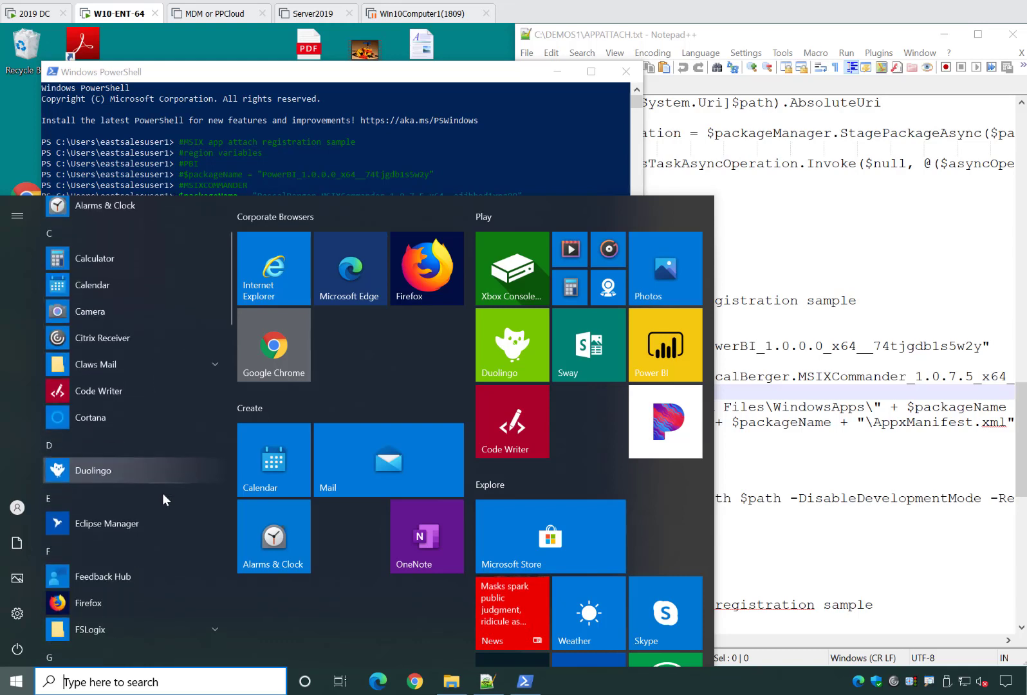
scroll(162, 493, down, 4)
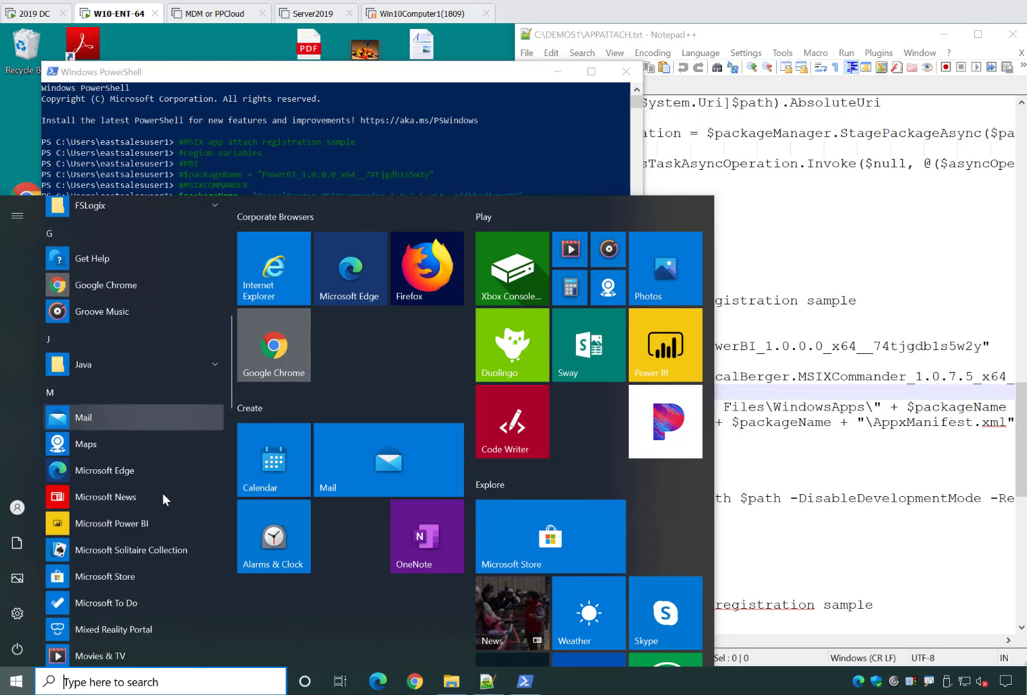
scroll(162, 492, down, 1)
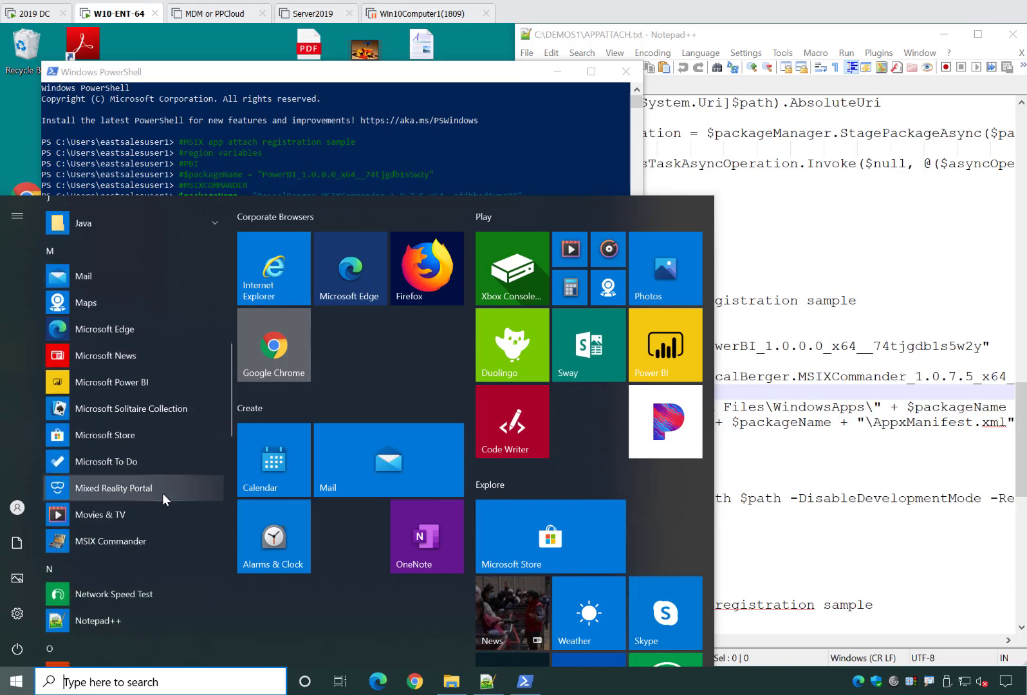
click(123, 541)
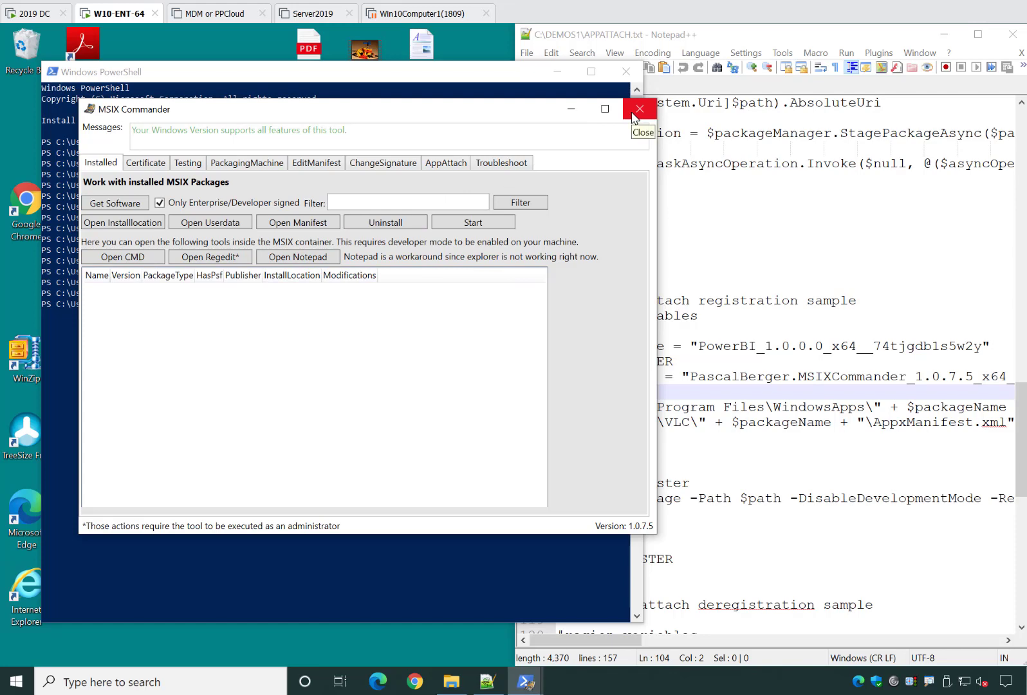
click(639, 109)
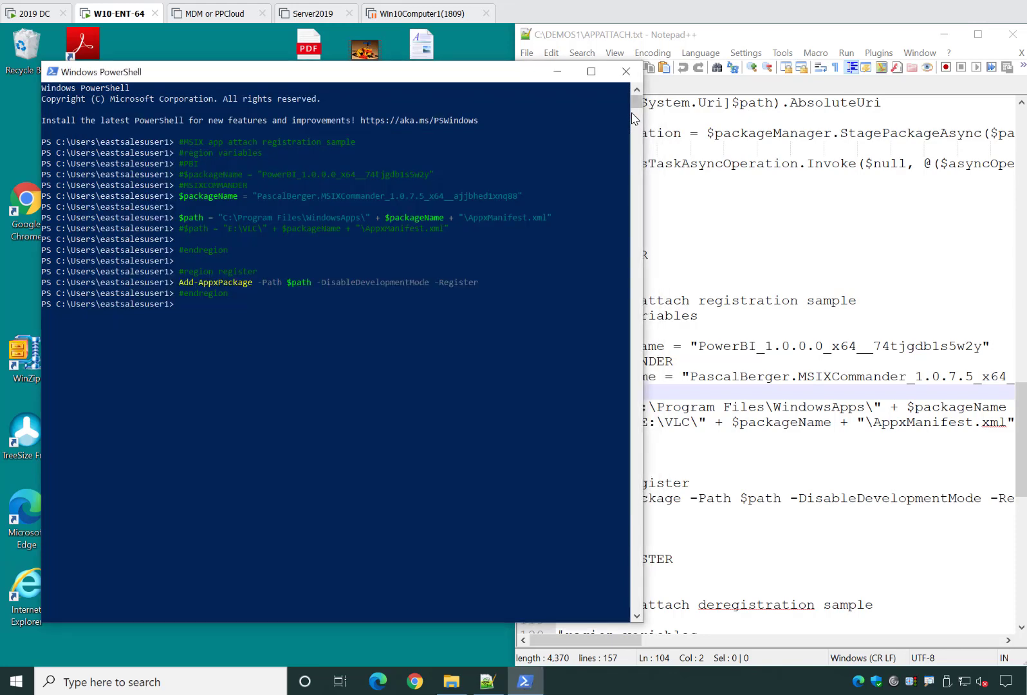
Step: Select the de-registration lines 117–130 in the APPATTACH script in Notepad++
scroll(810, 378, down, 3)
click(817, 380)
click(817, 379)
scroll(817, 380, down, 3)
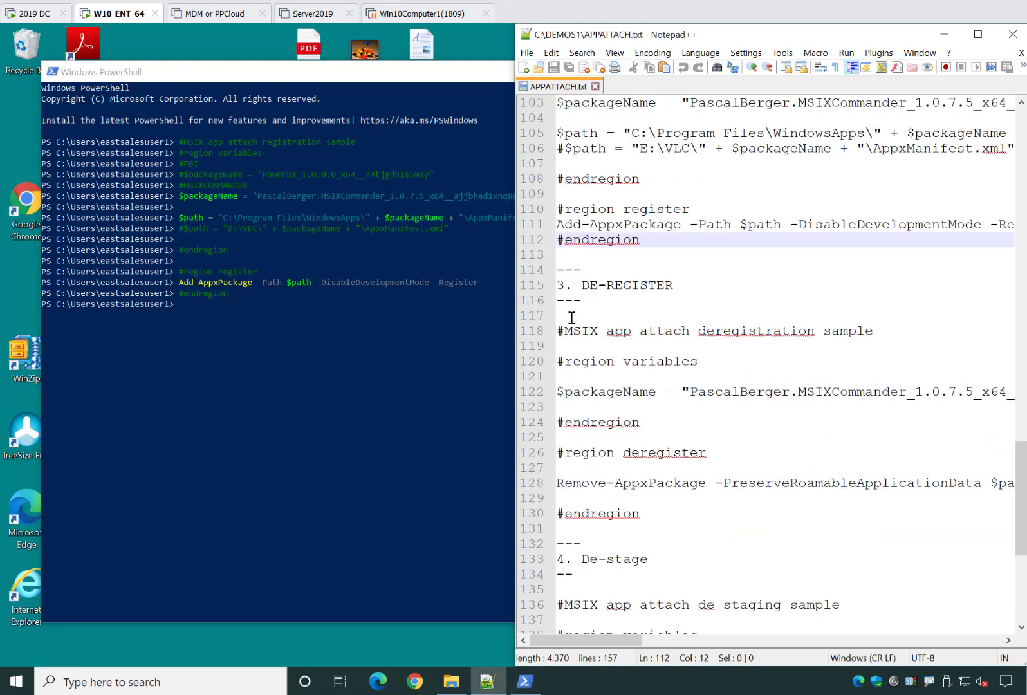
drag(560, 319, 651, 509)
key(ctrl+c)
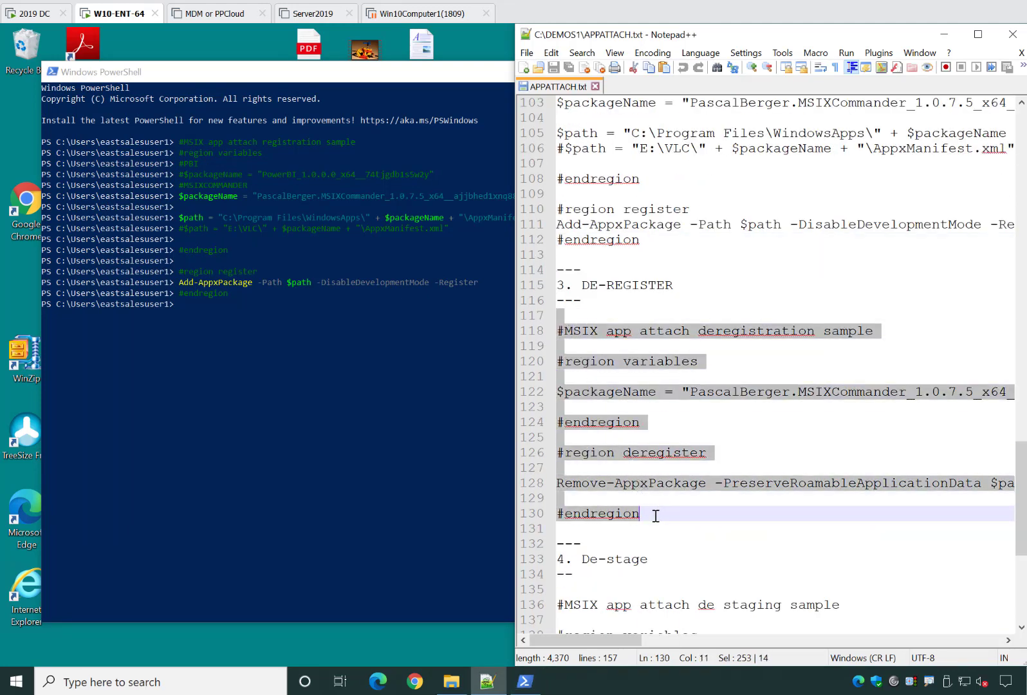
Step: Paste lines 117–130 into PowerShell and run the Remove-AppxPackage de-registration block
click(271, 339)
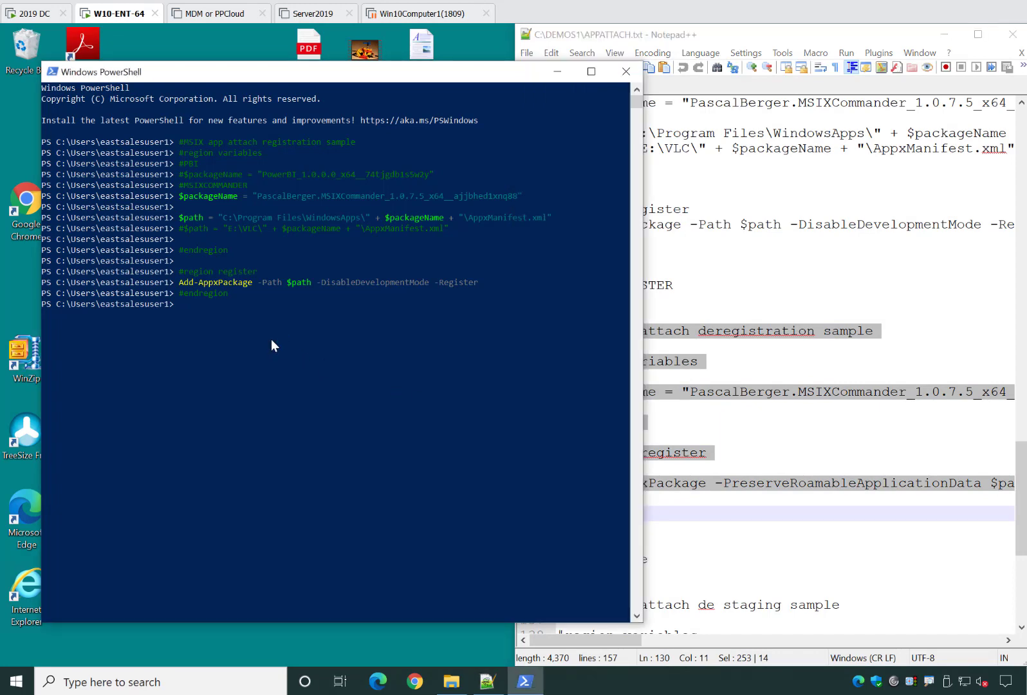
right_click(271, 339)
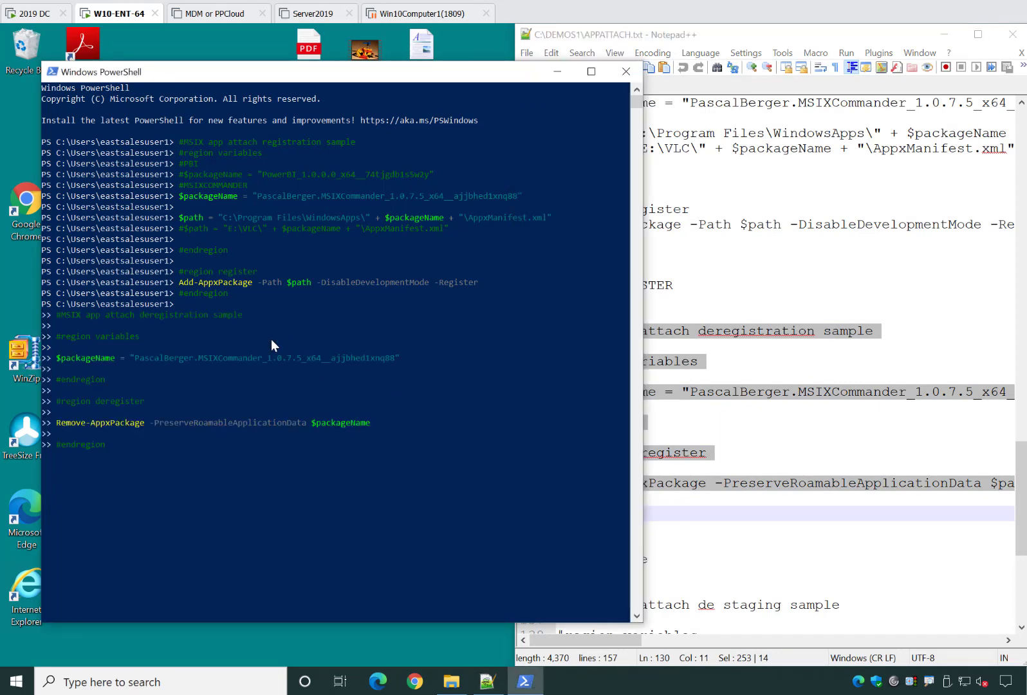
key(Return)
key(Return)
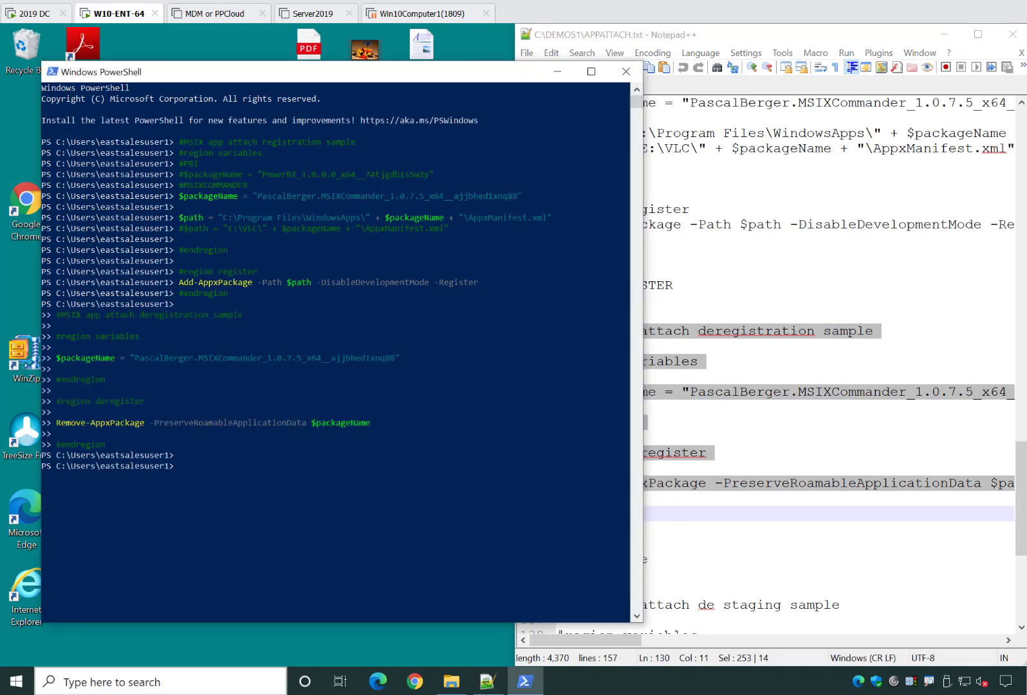
Step: Return to the Notepad++ script, then switch user via Ctrl+Alt+Del to sign in as the administrator
key(super)
scroll(98, 454, down, 5)
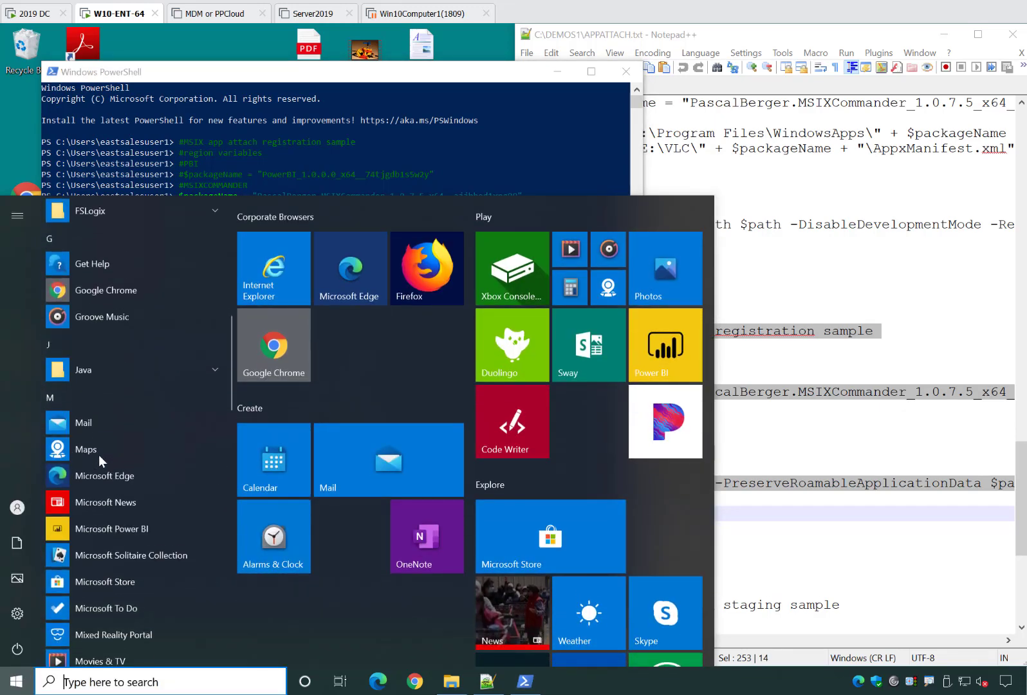
scroll(99, 454, down, 5)
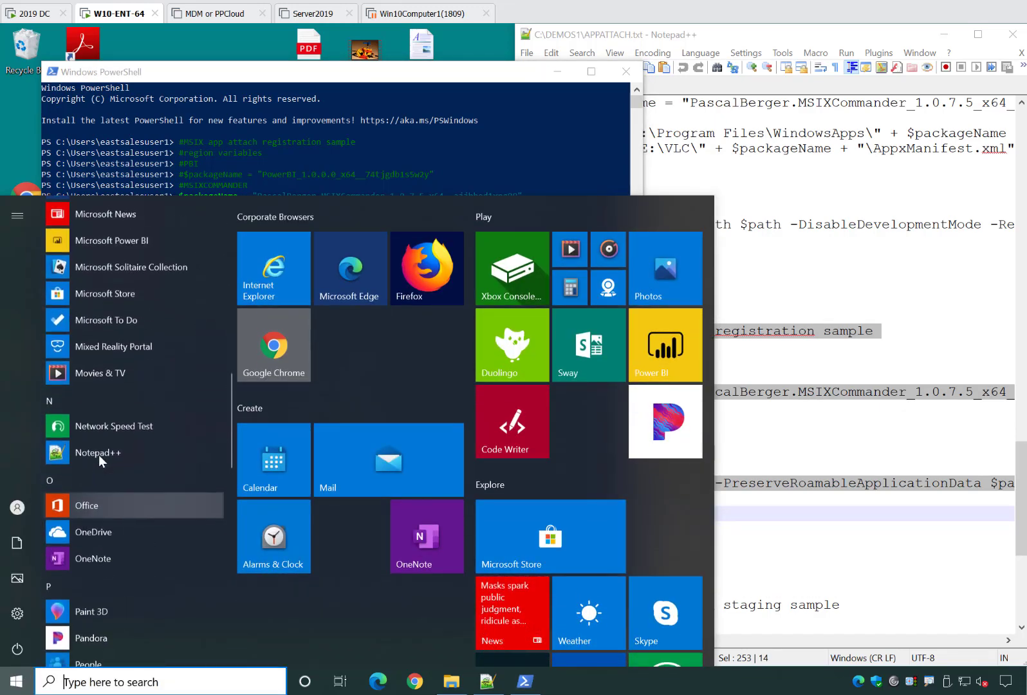
click(98, 454)
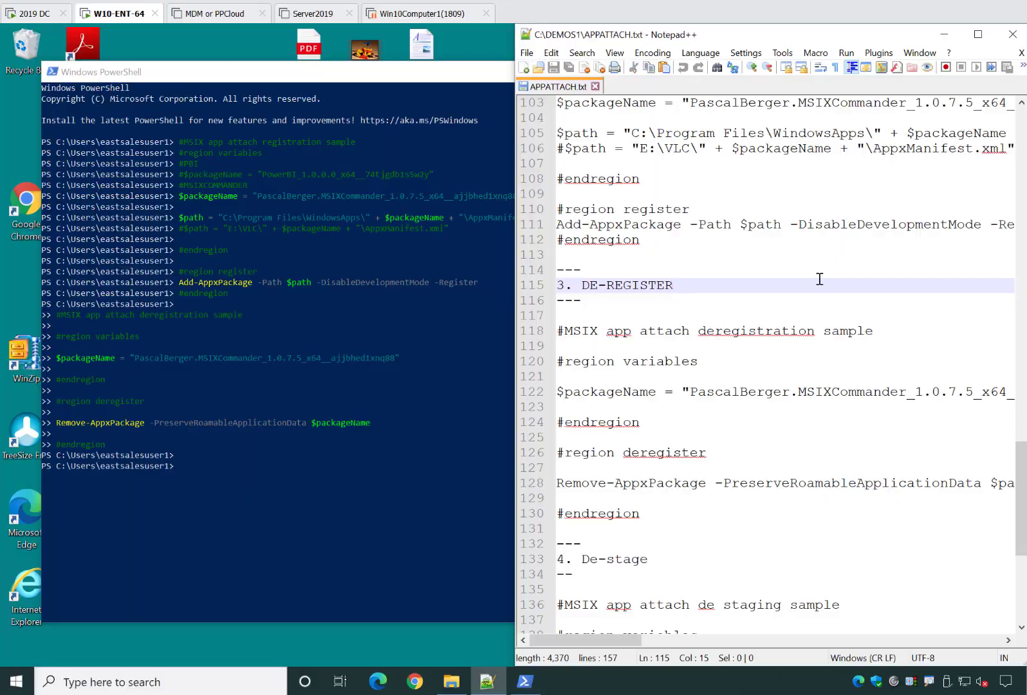
key(ctrl+alt+End)
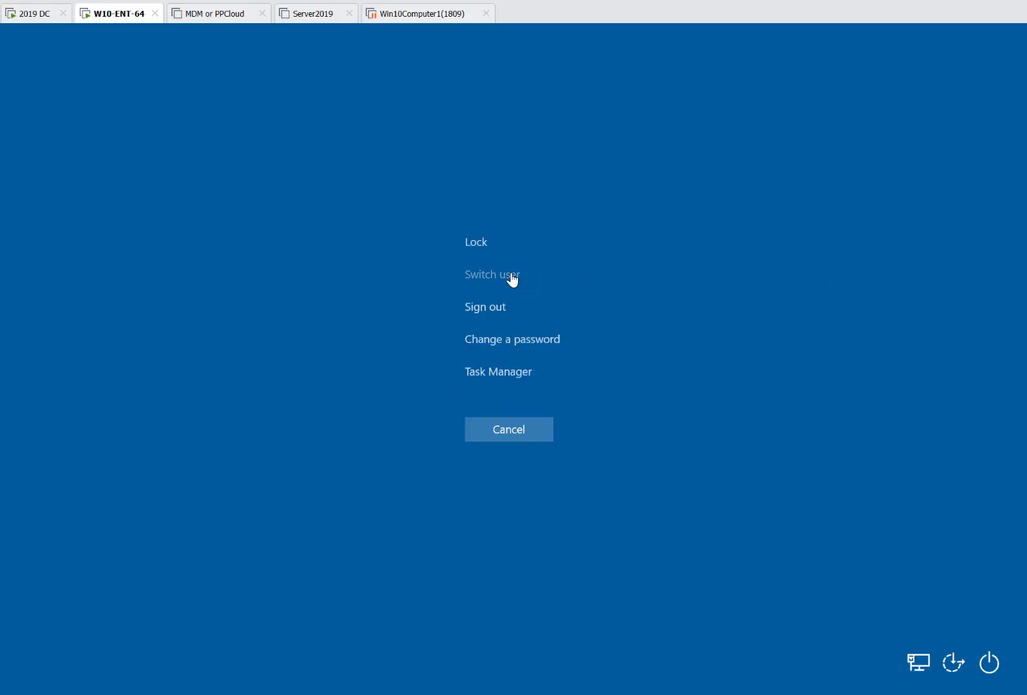
click(512, 279)
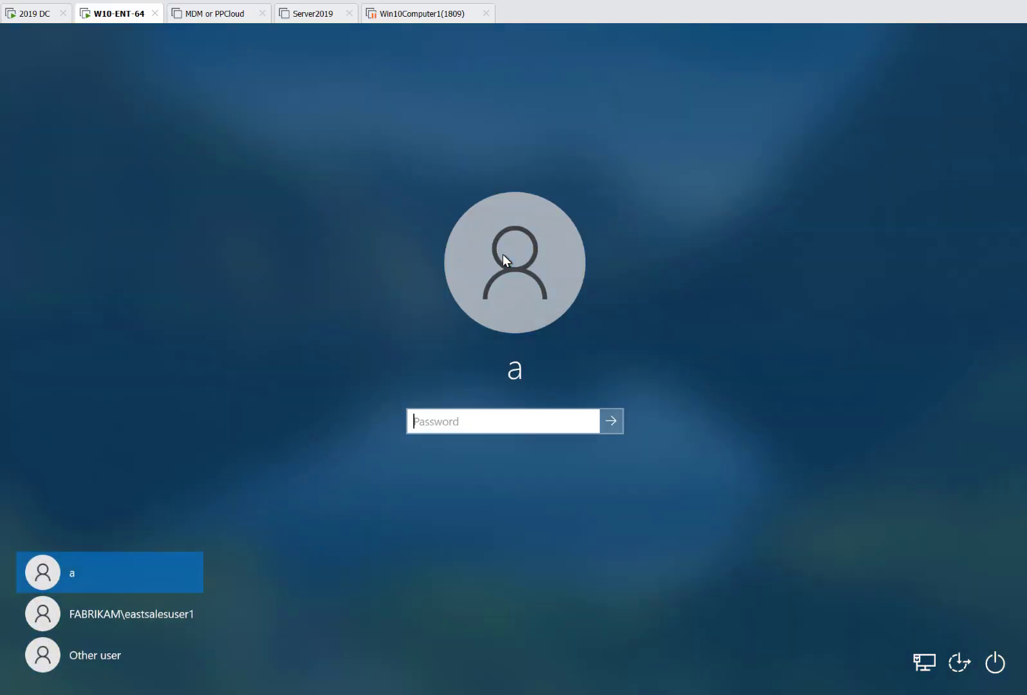
key(Return)
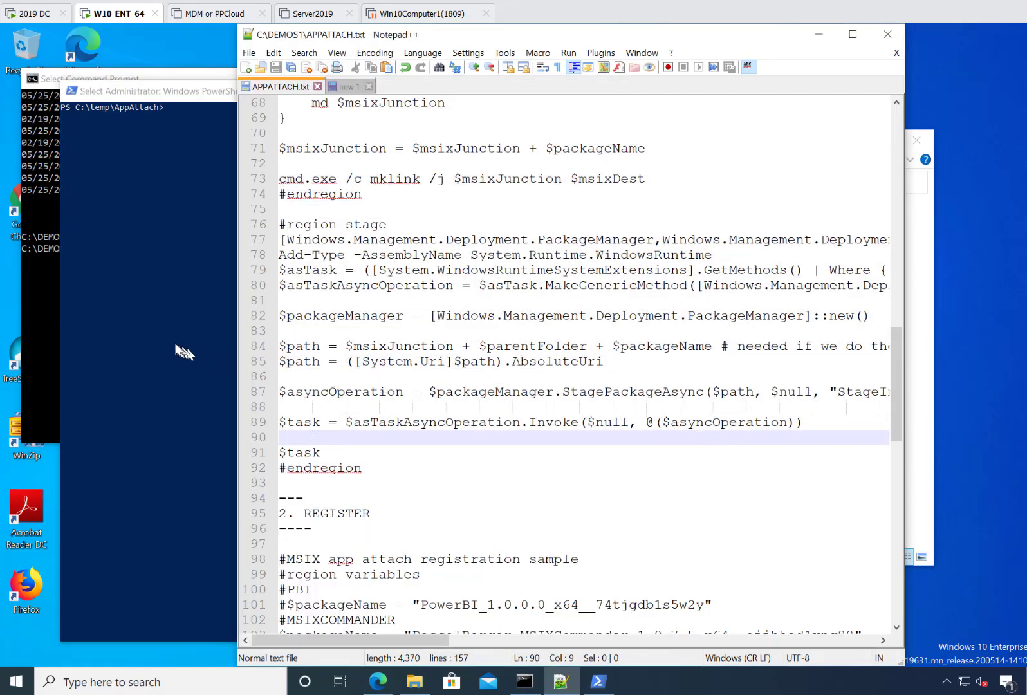
Step: Select DE-REGISTER lines 118–130 and run Remove-AppxPackage in the administrator's PowerShell console
click(172, 347)
click(751, 436)
scroll(633, 442, down, 7)
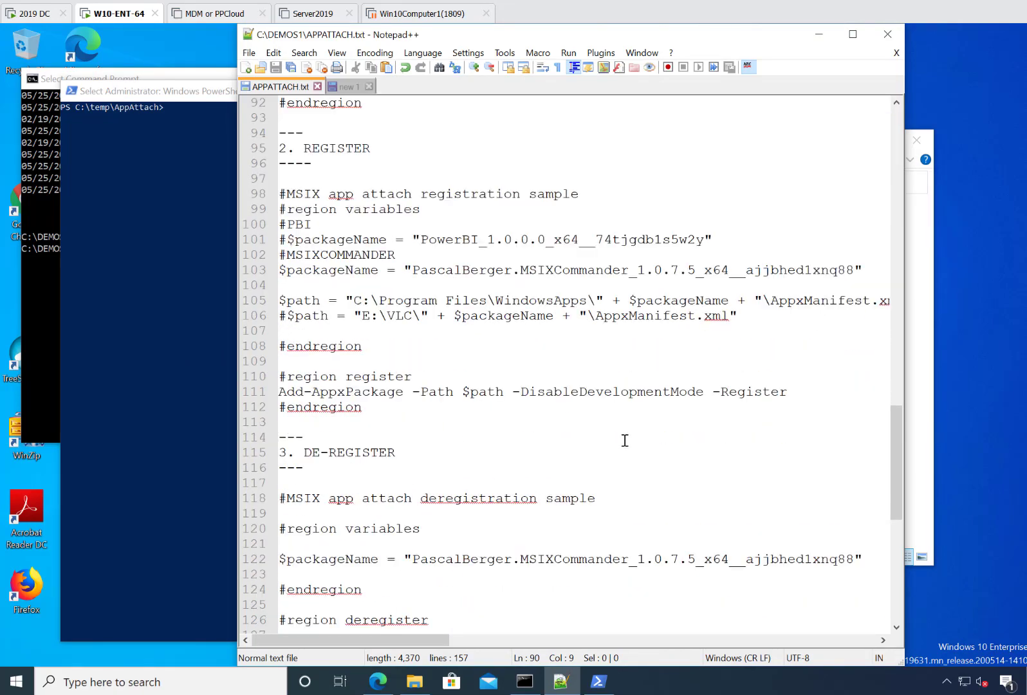
scroll(458, 415, down, 3)
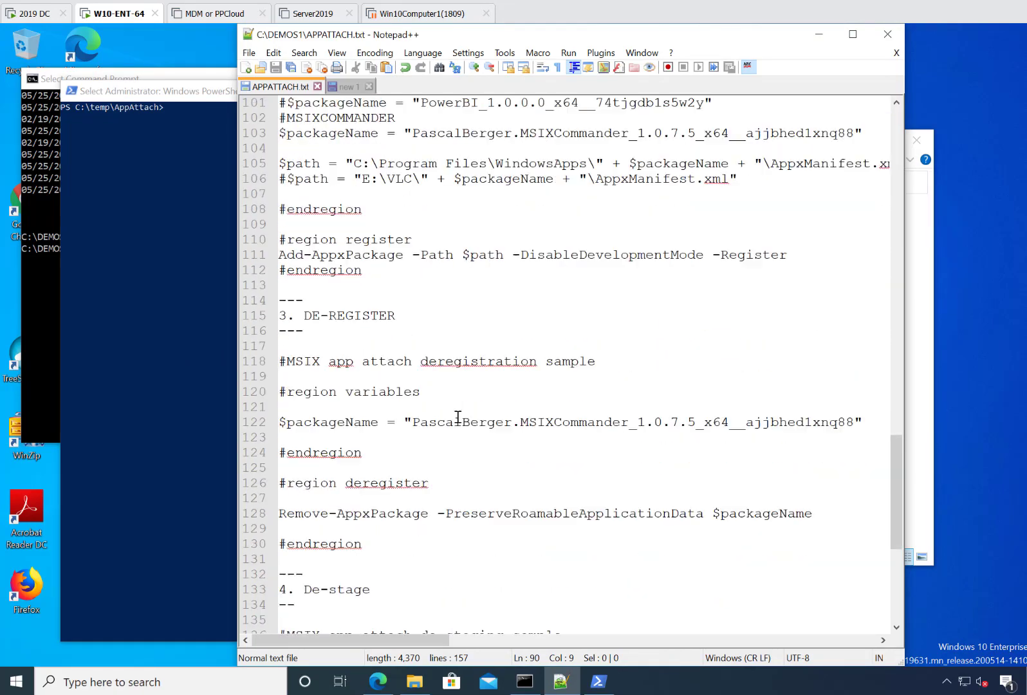
scroll(458, 417, down, 1)
drag(363, 498, 159, 356)
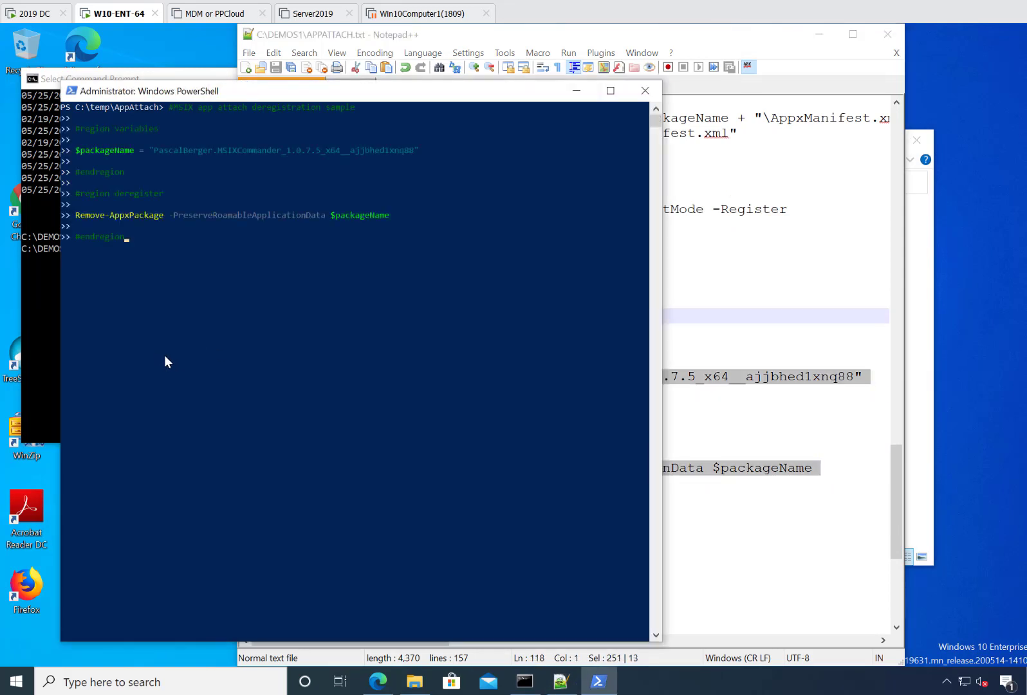
key(Return)
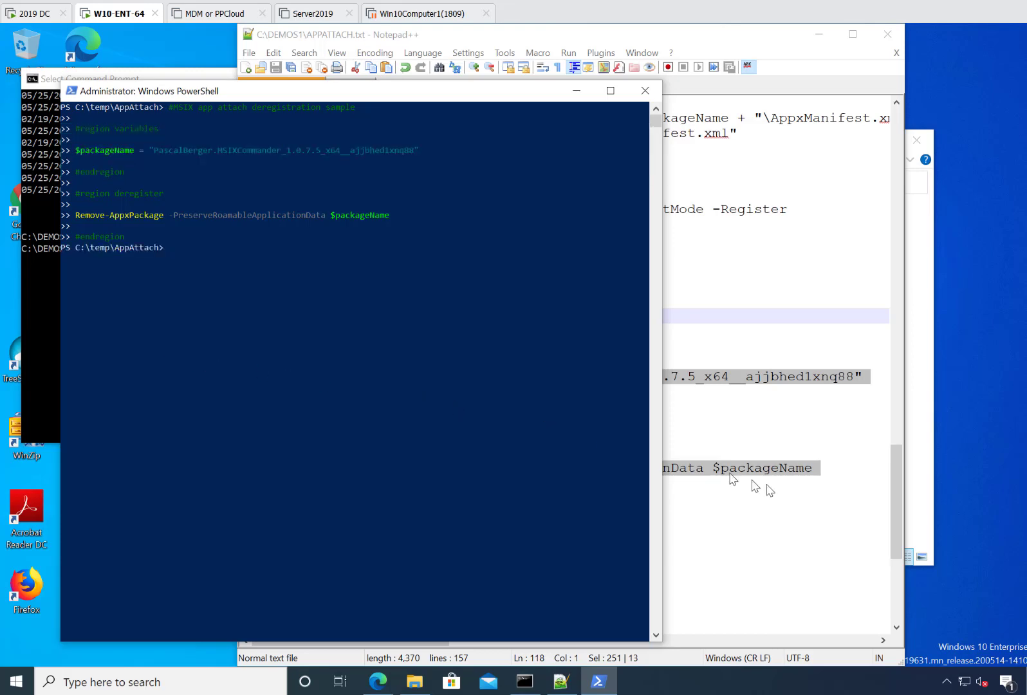
click(843, 500)
scroll(706, 495, down, 5)
scroll(695, 491, down, 1)
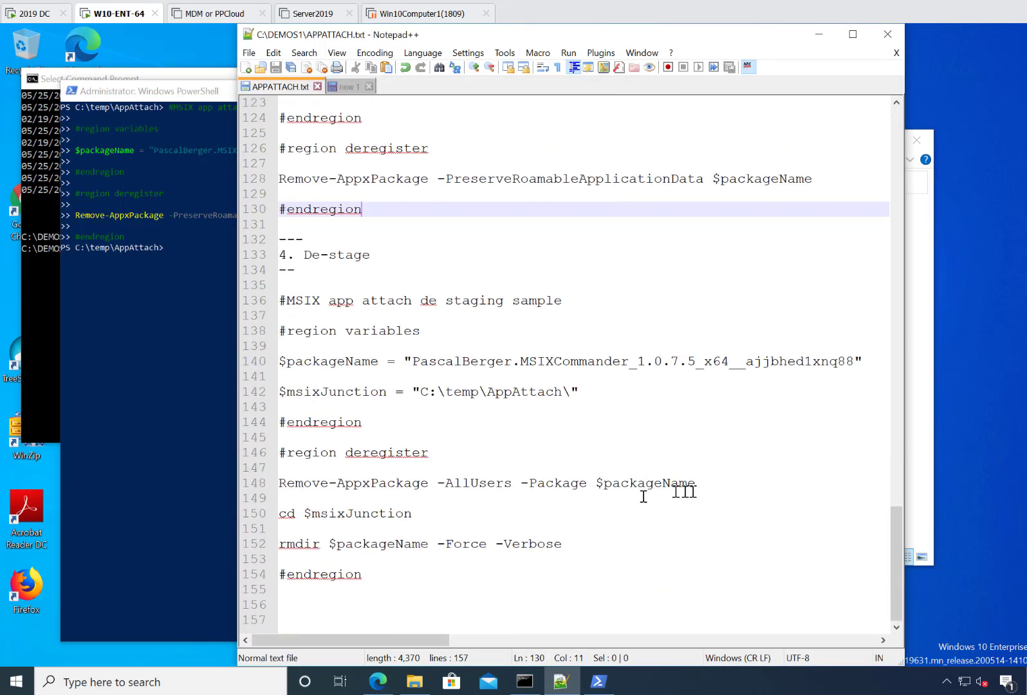
Step: Paste the De-stage block (lines 136–154) into PowerShell and confirm removal with Yes to All
drag(403, 589, 238, 307)
key(ctrl+c)
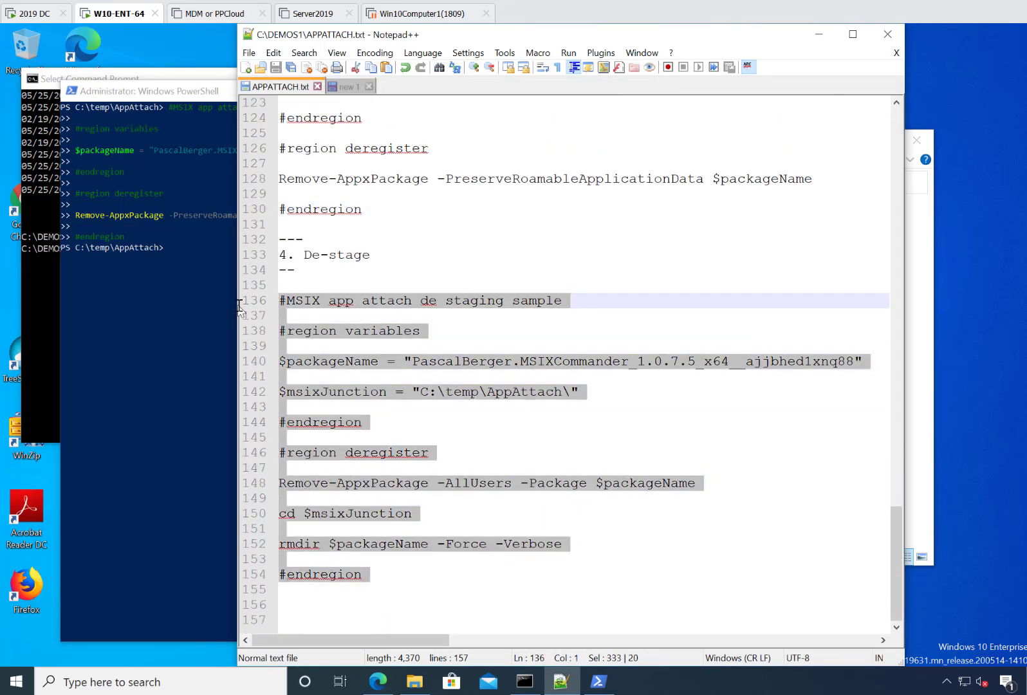
click(185, 347)
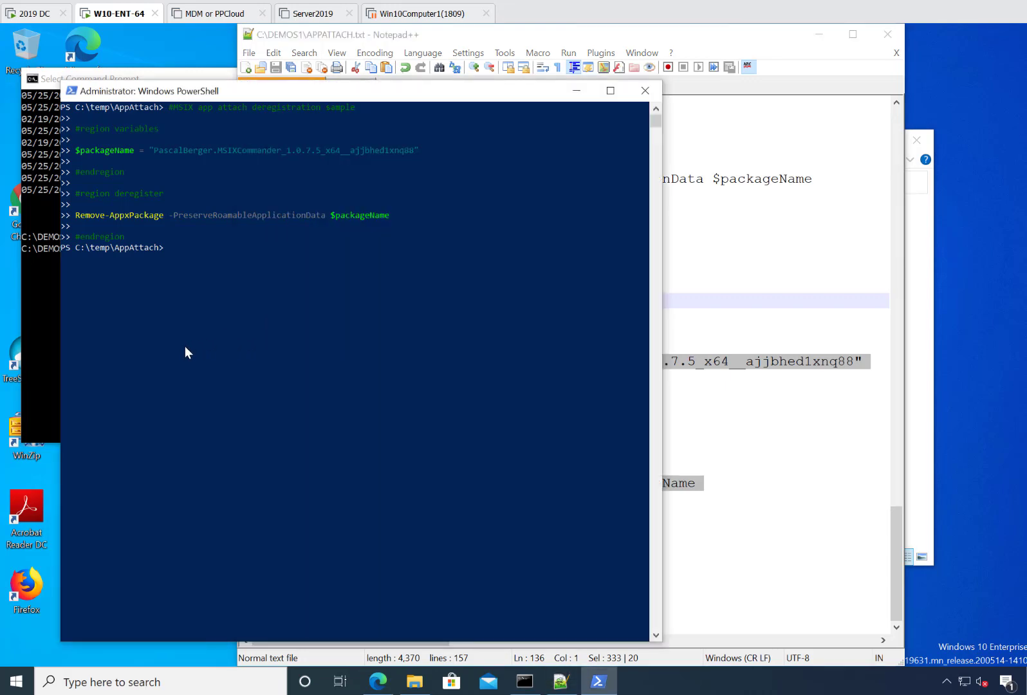
right_click(185, 345)
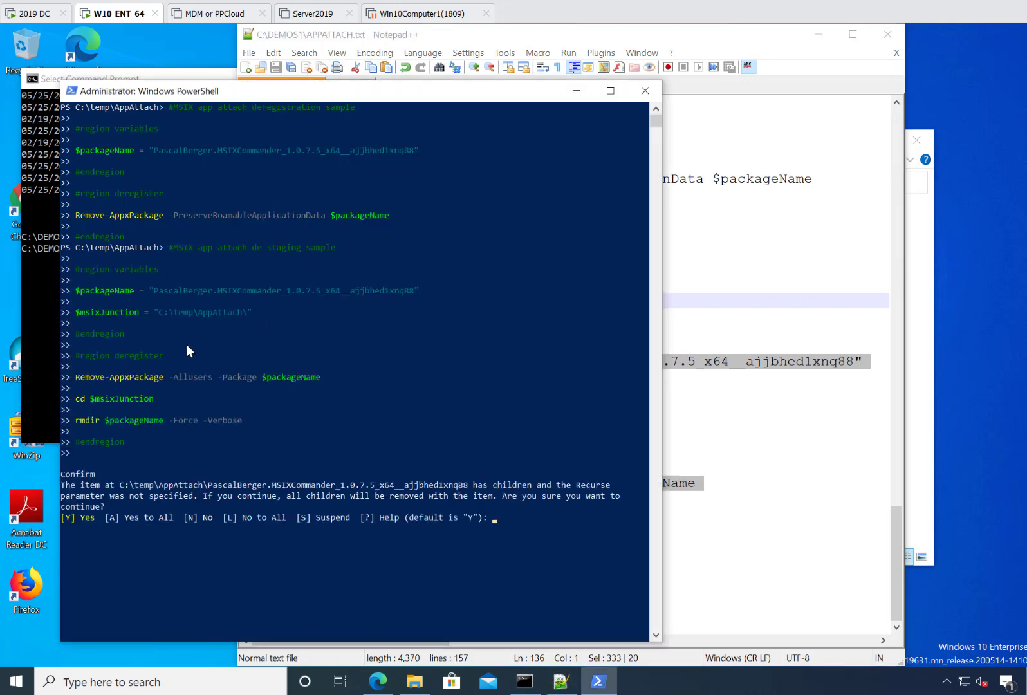
key(Return)
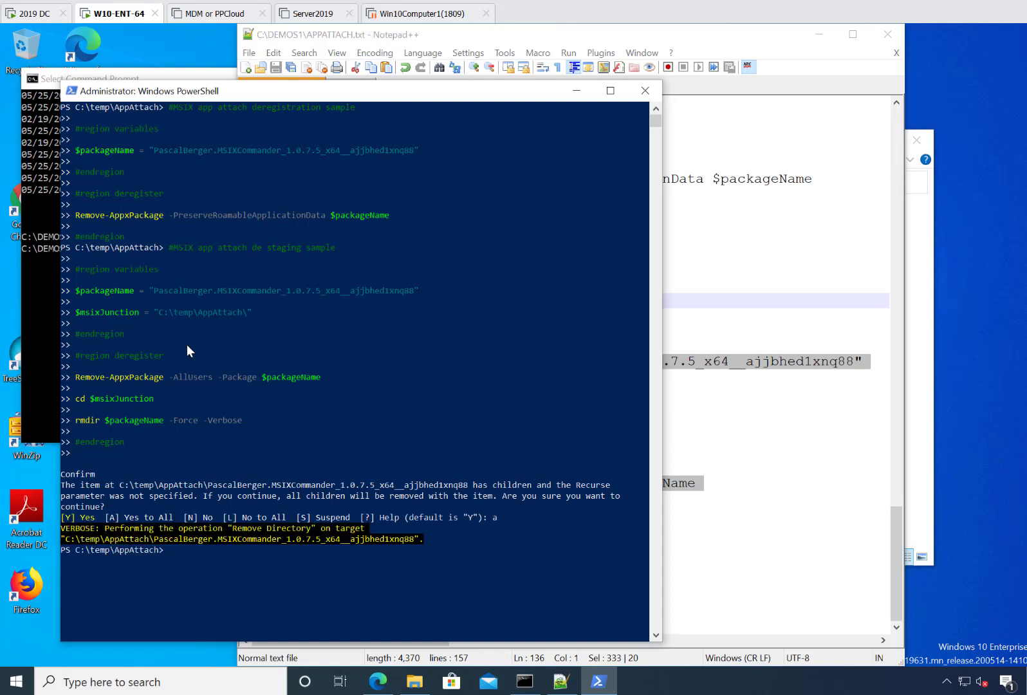
Step: Check the Start app list, then return to the APPATTACH script and clear its selection
click(17, 687)
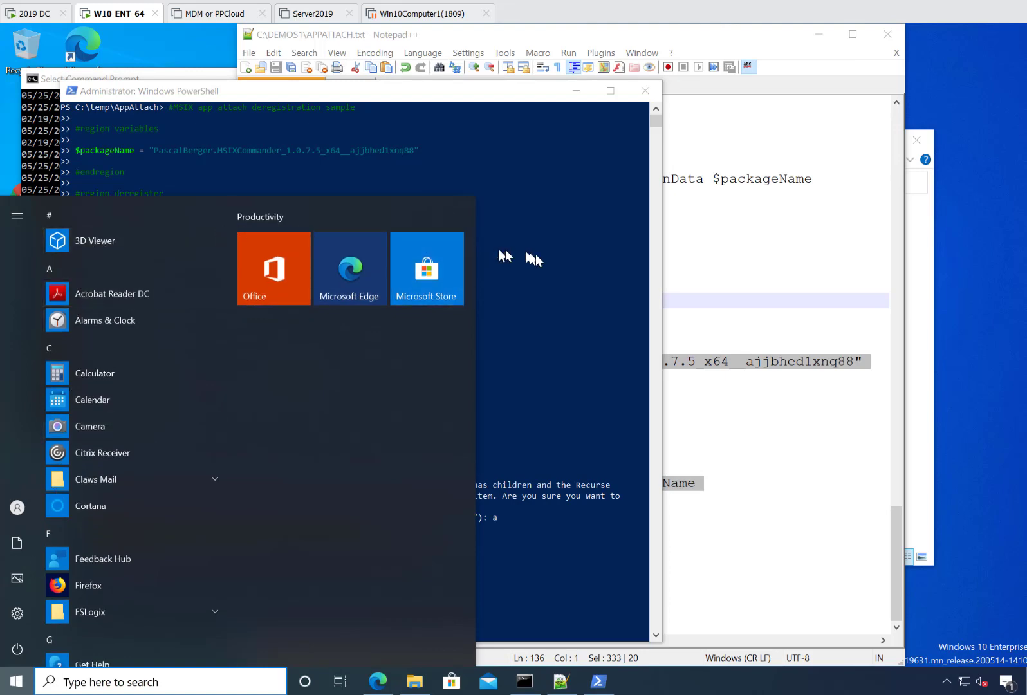
click(540, 257)
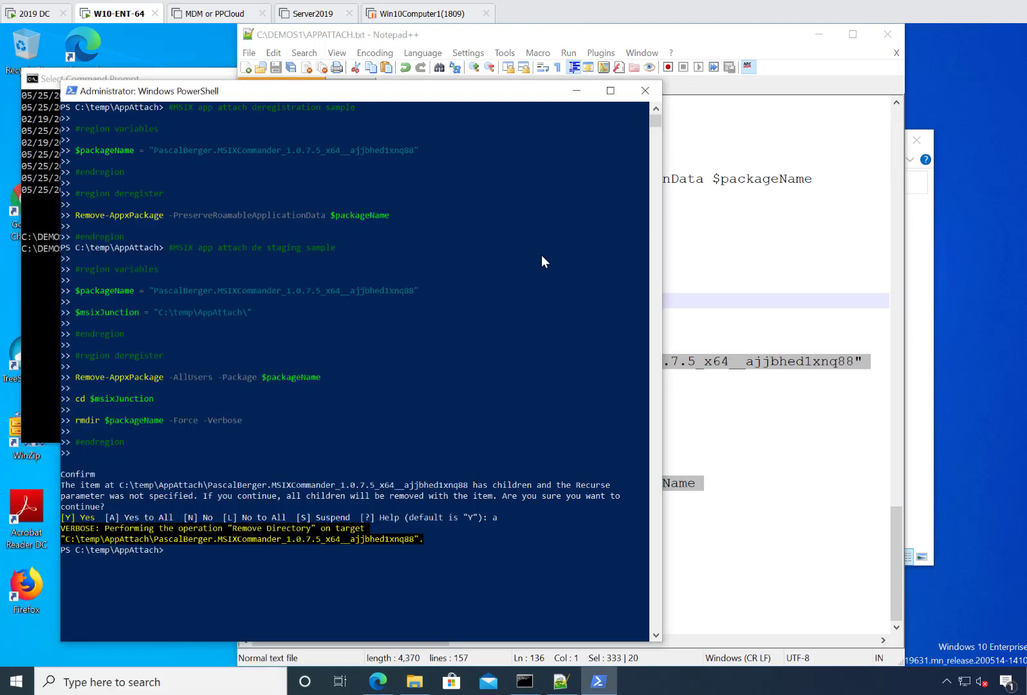
click(833, 280)
click(833, 279)
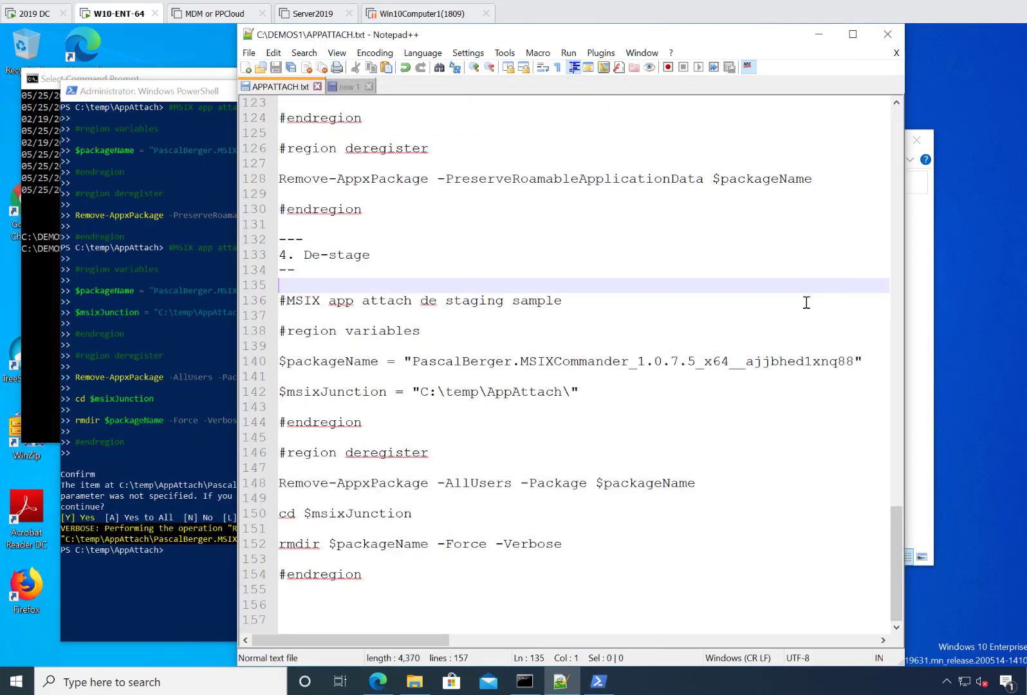
scroll(778, 415, up, 20)
scroll(775, 417, up, 12)
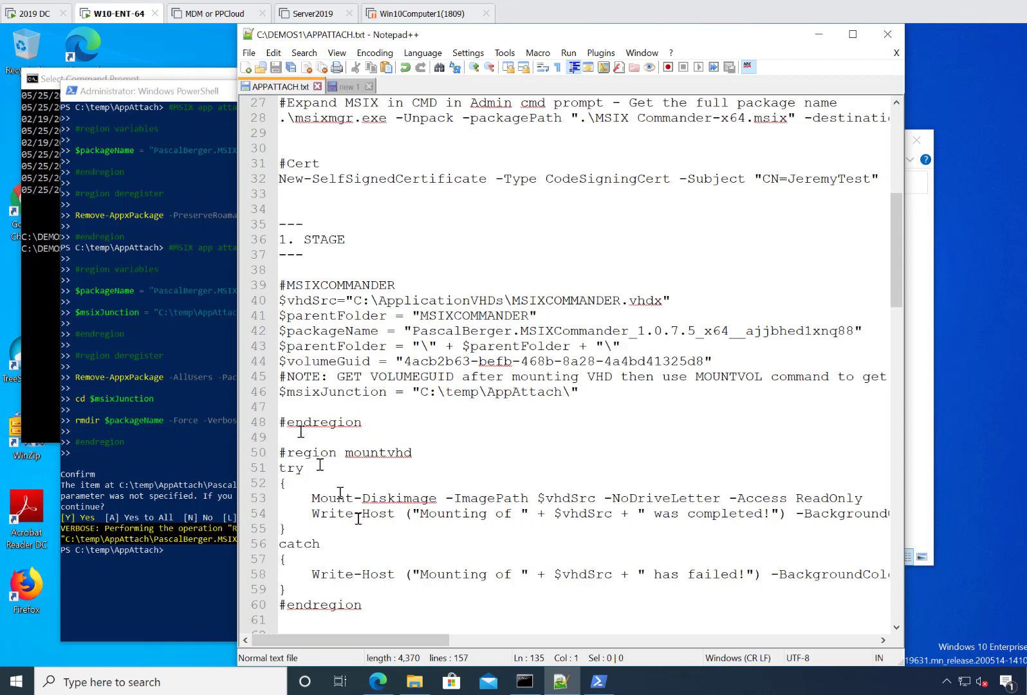
Step: Review 0. Package.ps1 on the AppAttach GitHub repo tab in Edge, then minimise Edge
click(377, 682)
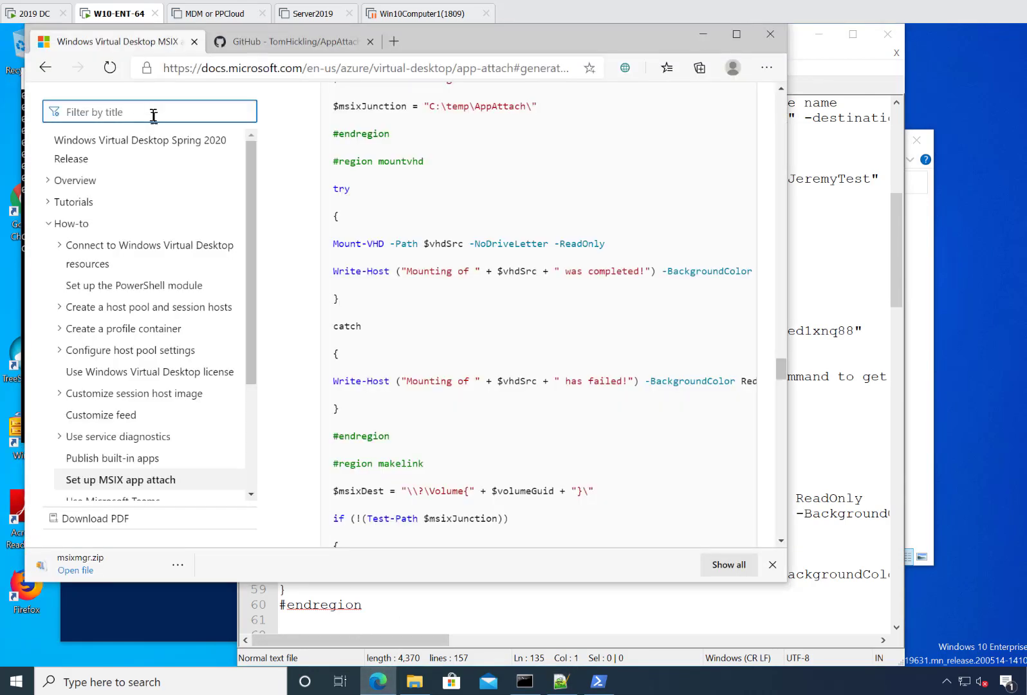
scroll(559, 282, up, 10)
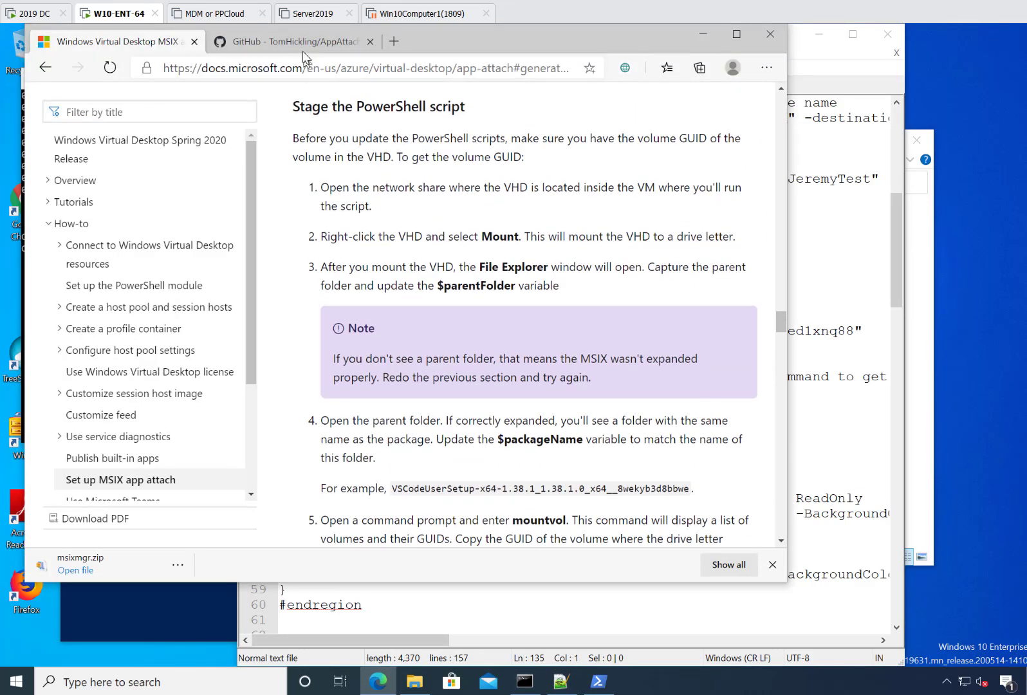
click(301, 39)
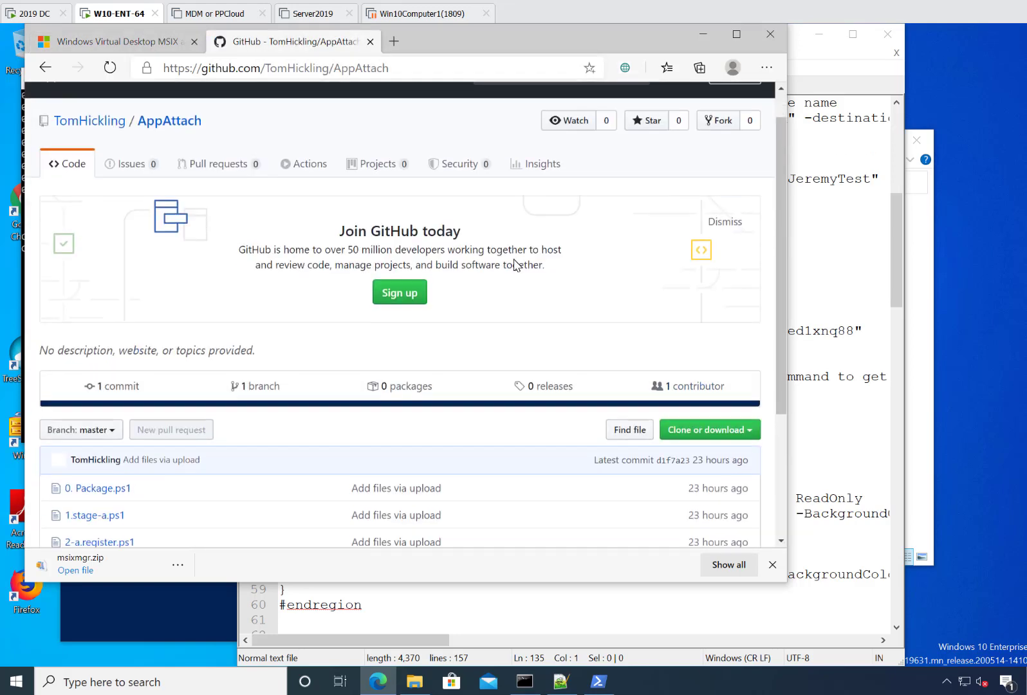
scroll(511, 267, down, 3)
click(105, 318)
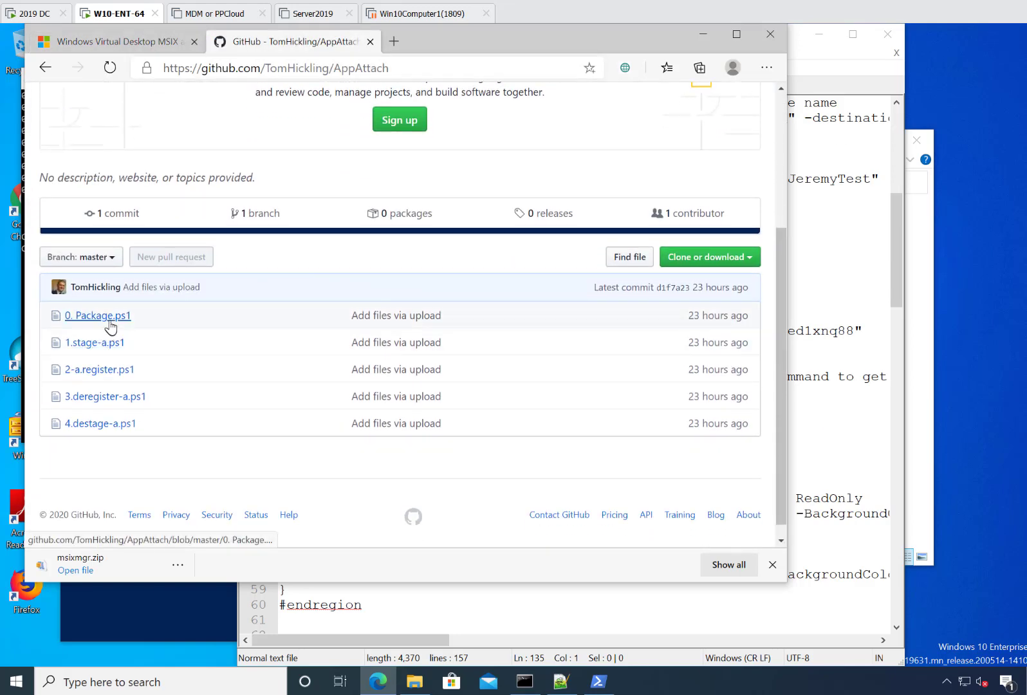
scroll(351, 339, down, 6)
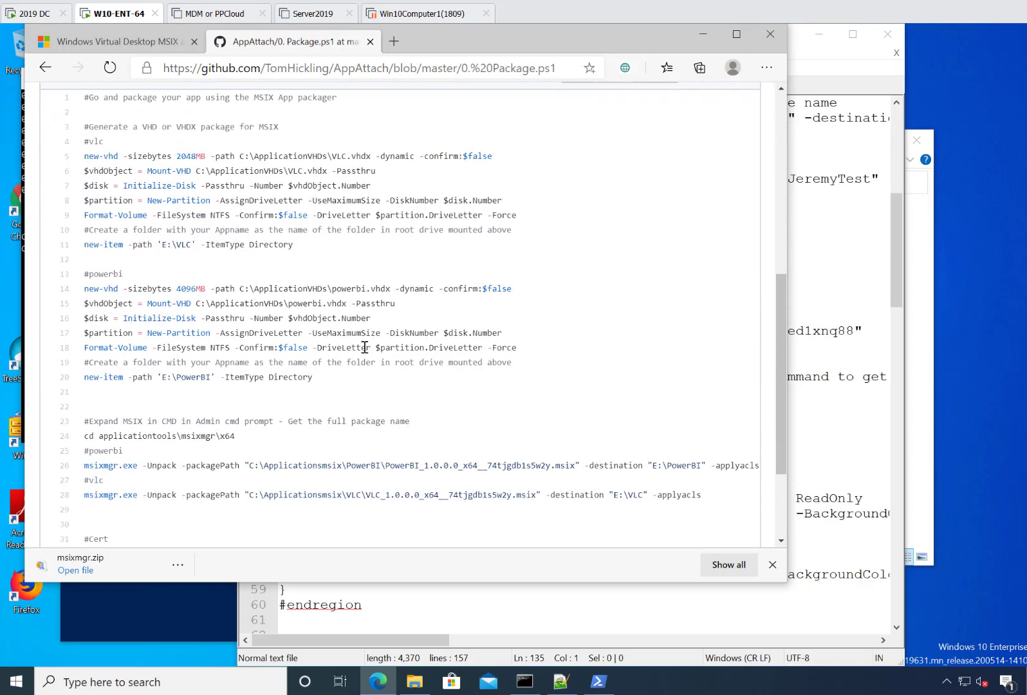
scroll(364, 347, down, 2)
scroll(363, 346, up, 3)
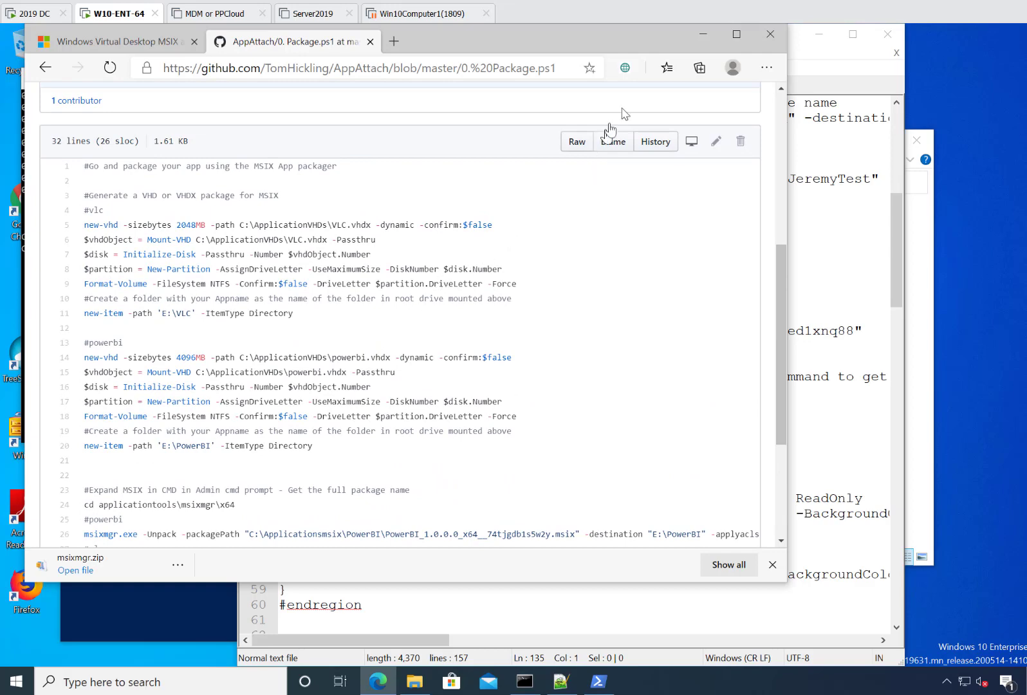
click(701, 36)
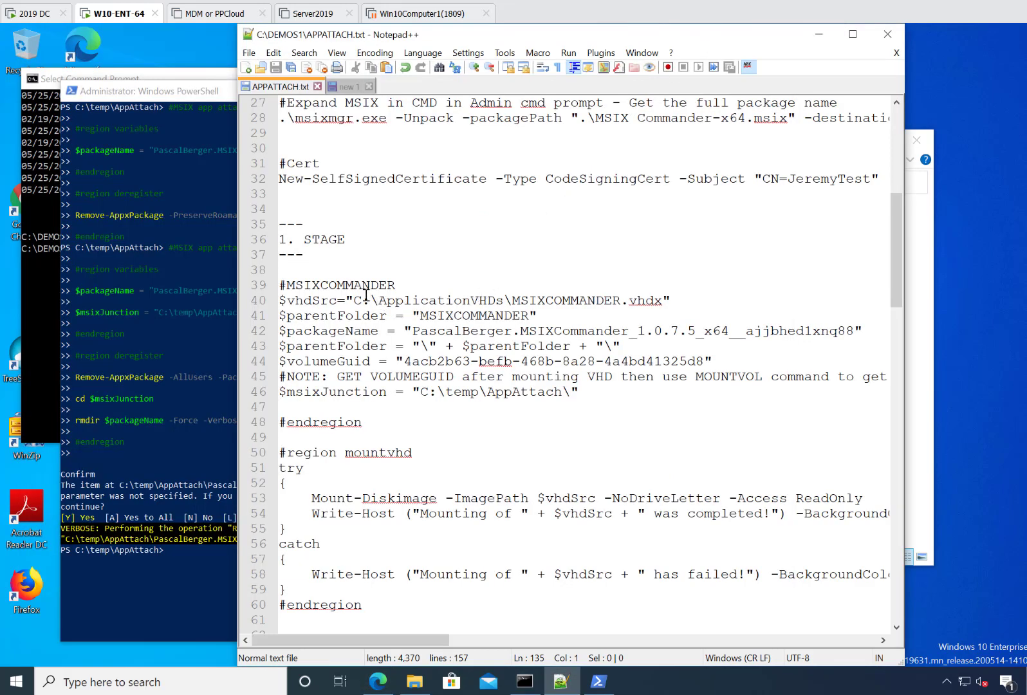
drag(365, 295, 505, 316)
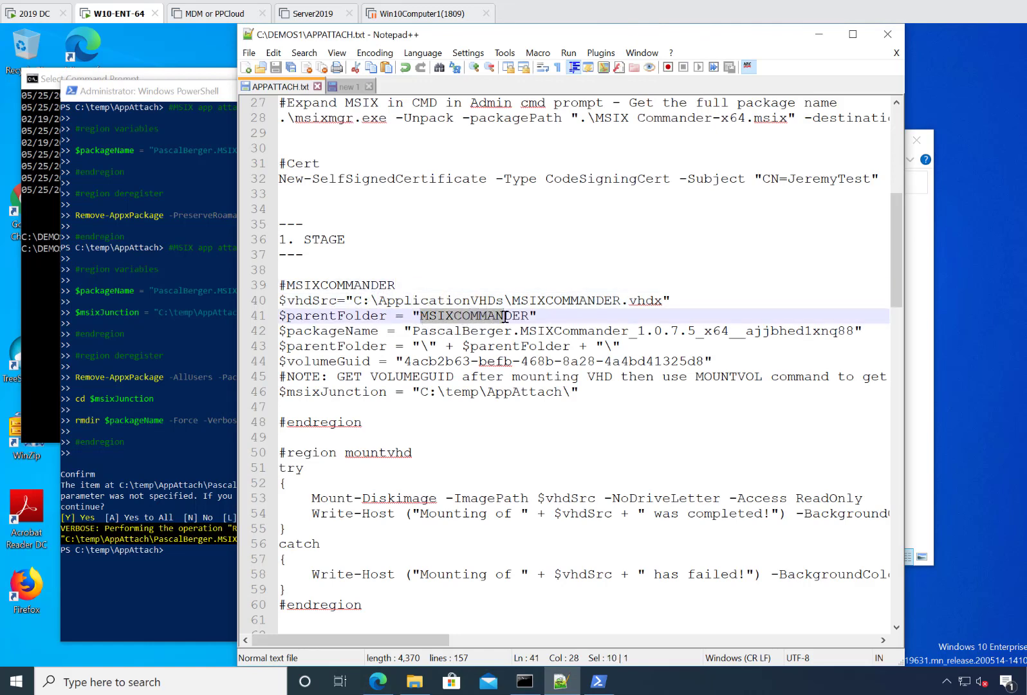
scroll(505, 320, up, 2)
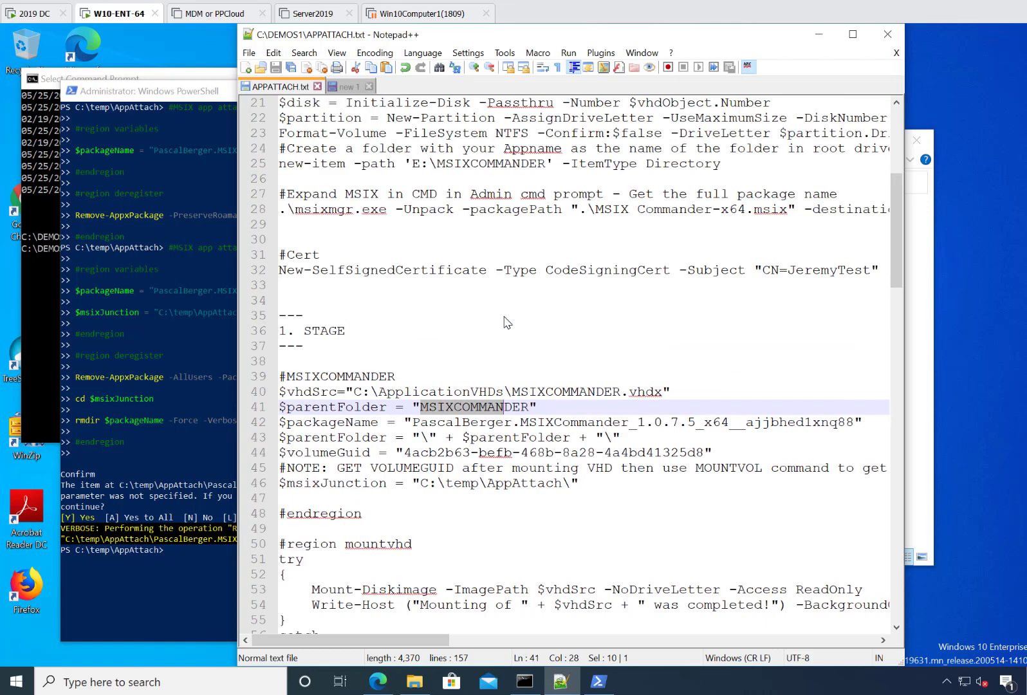
scroll(506, 322, up, 1)
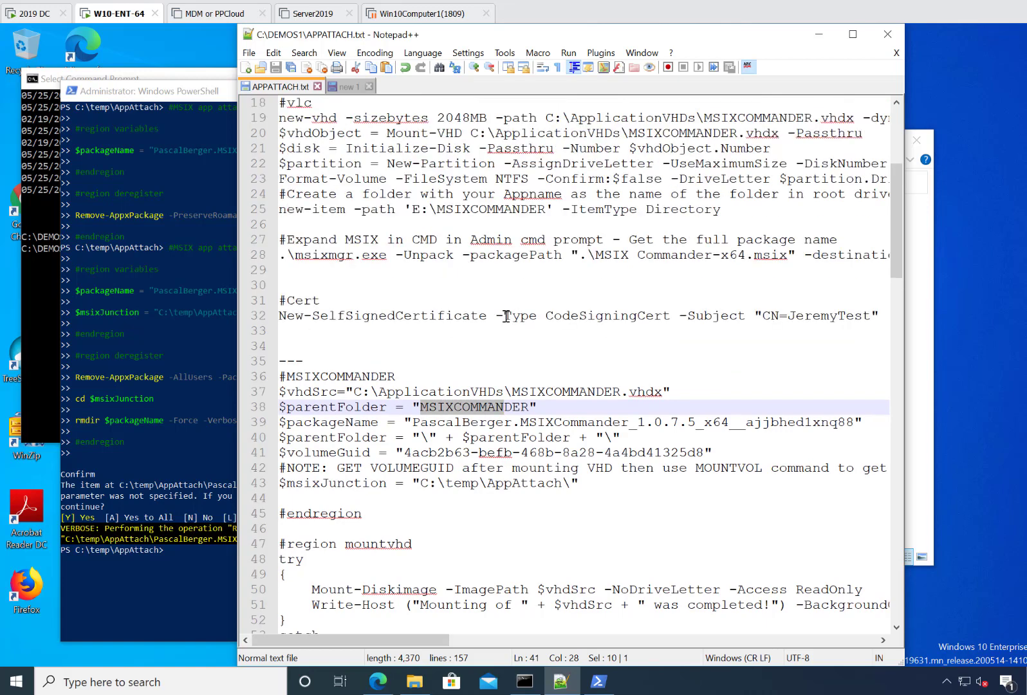
click(441, 210)
drag(441, 210, 479, 210)
scroll(482, 264, down, 3)
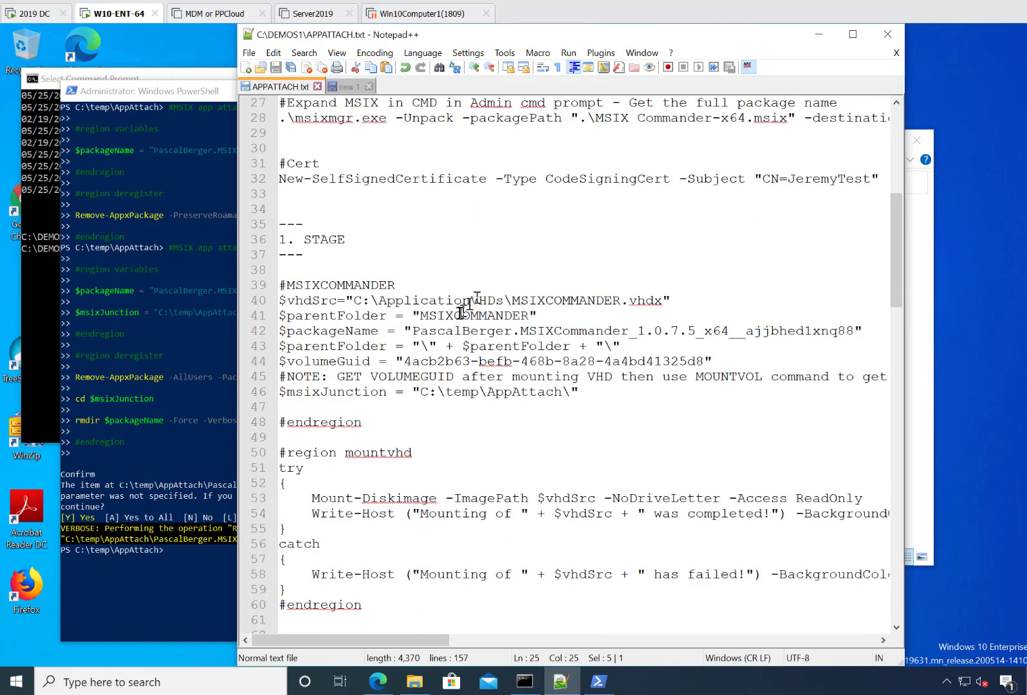
drag(436, 328, 491, 366)
click(442, 361)
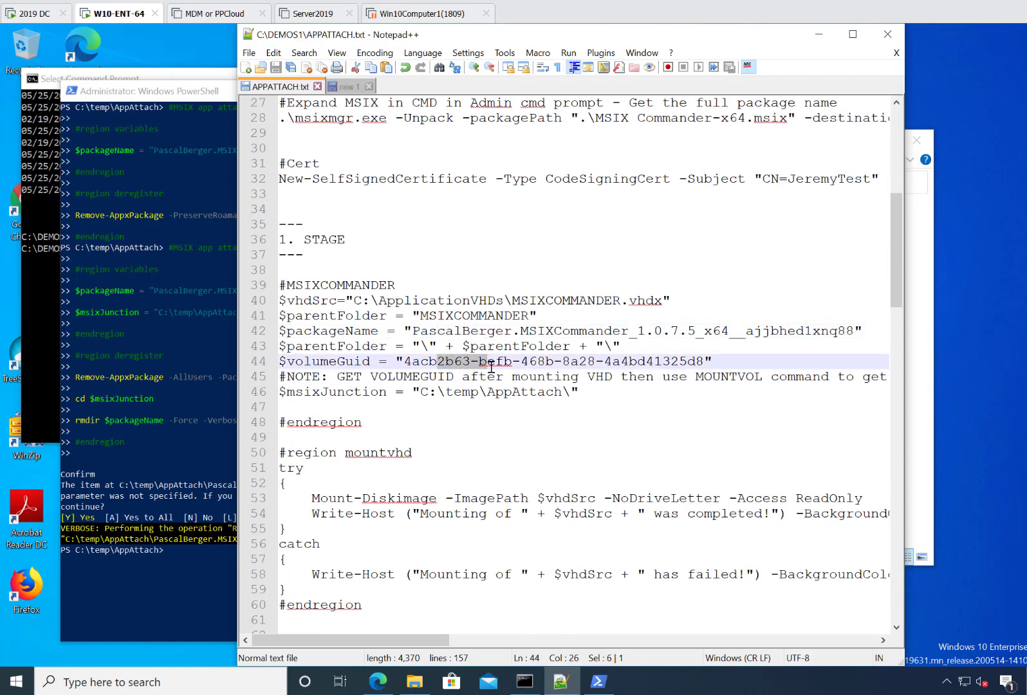
scroll(566, 357, down, 6)
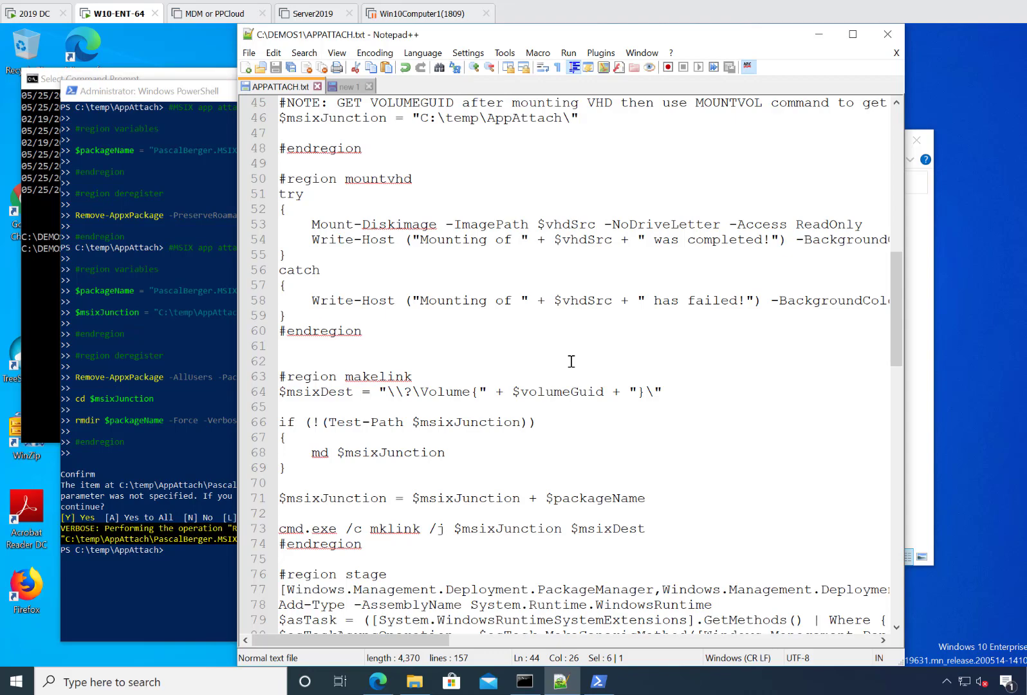
scroll(571, 361, up, 2)
scroll(571, 360, up, 13)
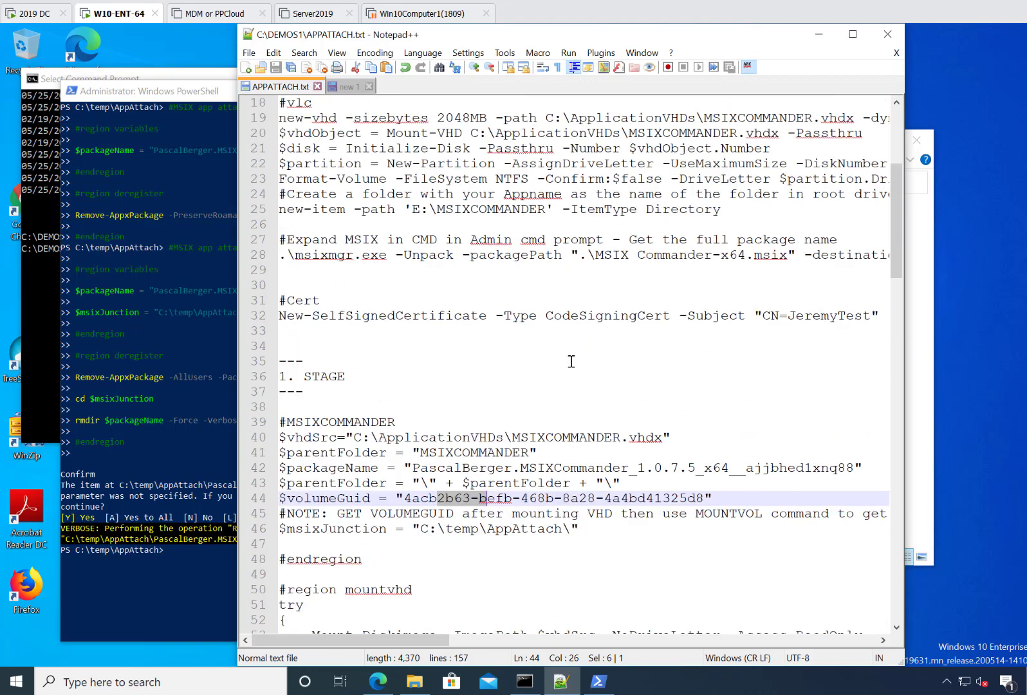